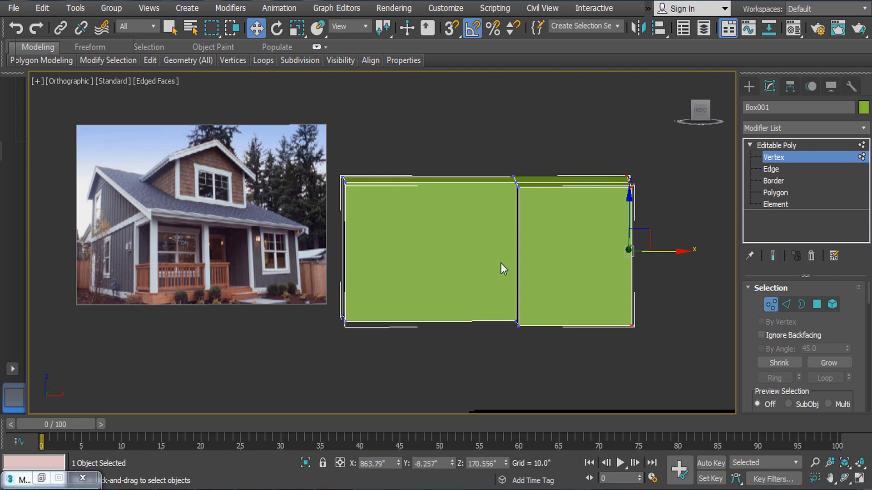
- Extrude the box's back face outward by 10" and pull the extruded face further back along Y
middle_click_drag(500, 263, 539, 255)
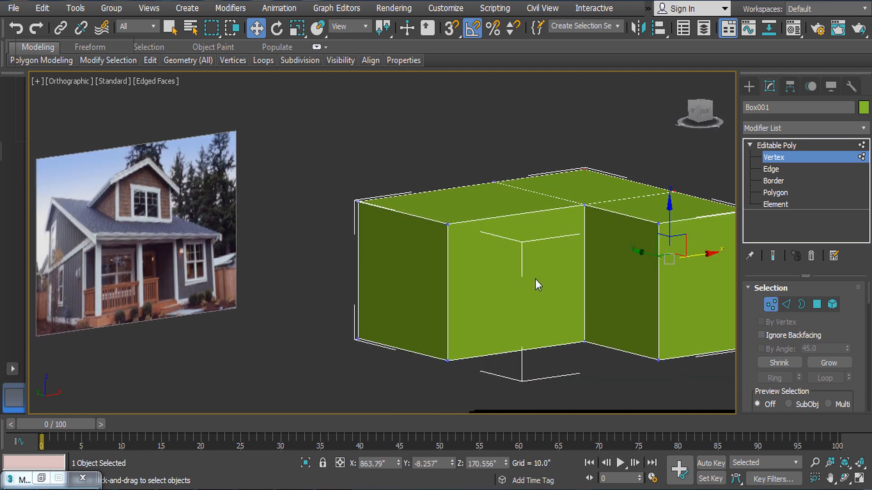
middle_click_drag(511, 287, 617, 309, "alt")
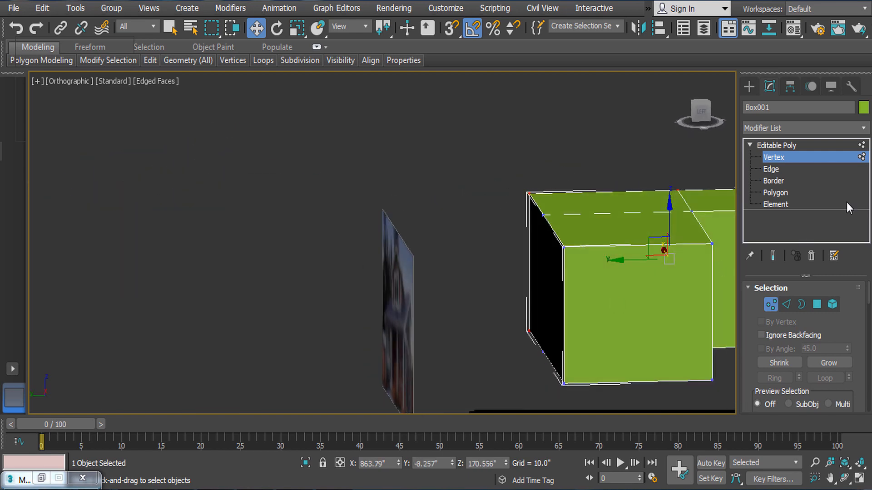
left_click(775, 193)
left_click(545, 291)
middle_click_drag(545, 291, 595, 224, "alt")
right_click(595, 223)
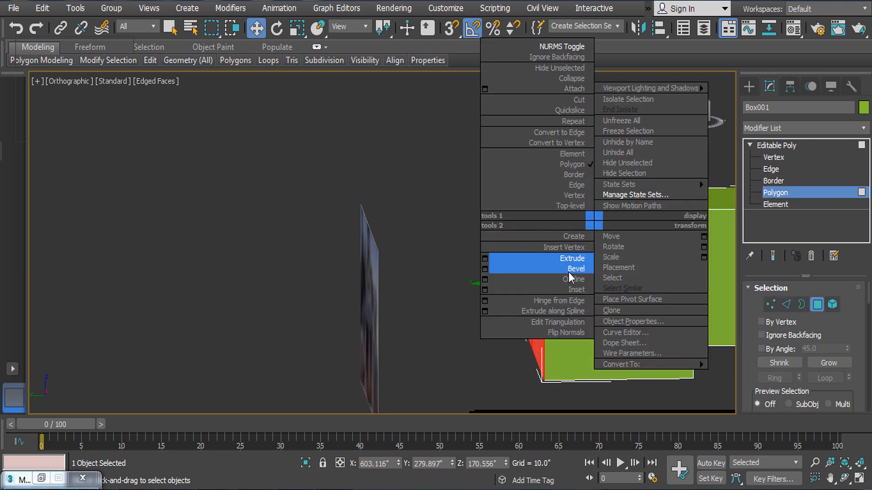
left_click(485, 259)
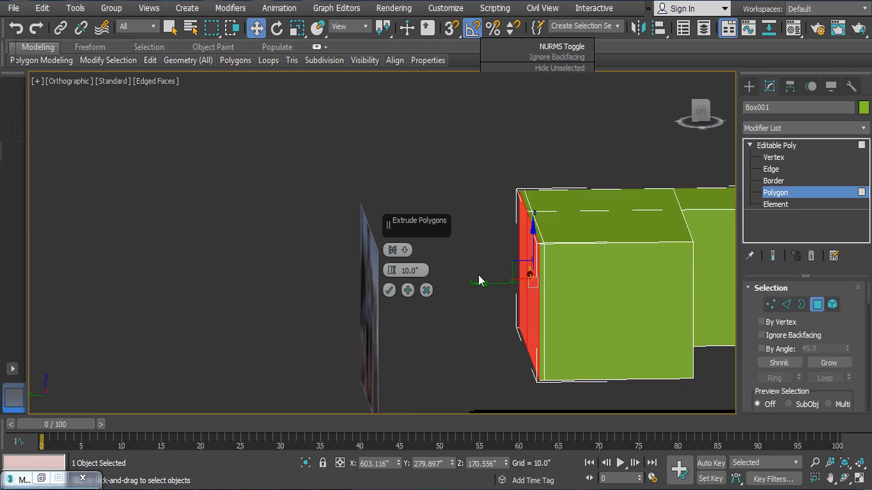
left_click(401, 290)
left_click_drag(480, 284, 407, 283)
- Select all polygons on the top of the box and extrude them upward by 10"
middle_click_drag(649, 312, 486, 248)
scroll(431, 280, "down", 2)
scroll(498, 252, "up", 2)
middle_click_drag(539, 193, 480, 237)
left_click(417, 191)
left_click(488, 200, "ctrl")
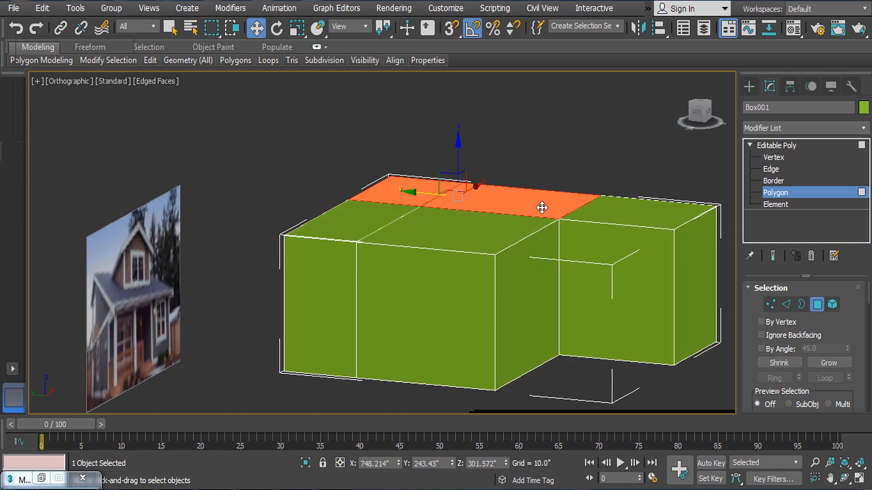
left_click(604, 214, "ctrl")
left_click(487, 233, "ctrl")
left_click(371, 225, "ctrl")
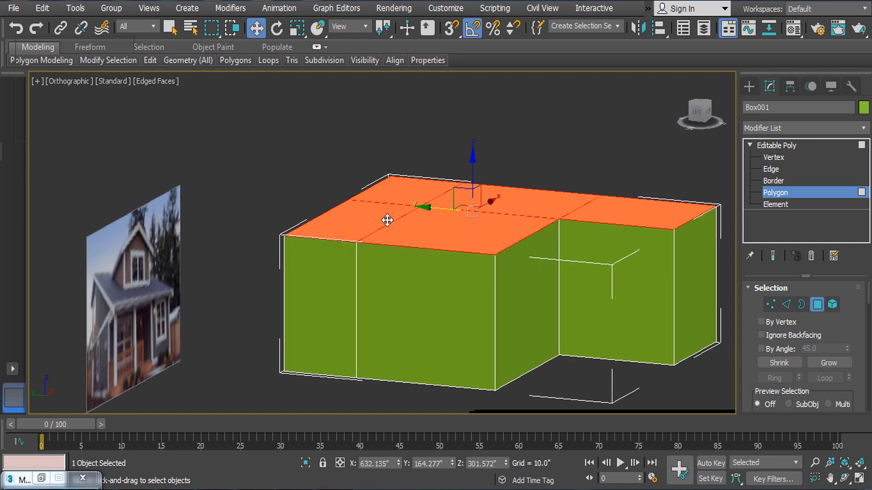
middle_click_drag(440, 264, 445, 285)
right_click(509, 181)
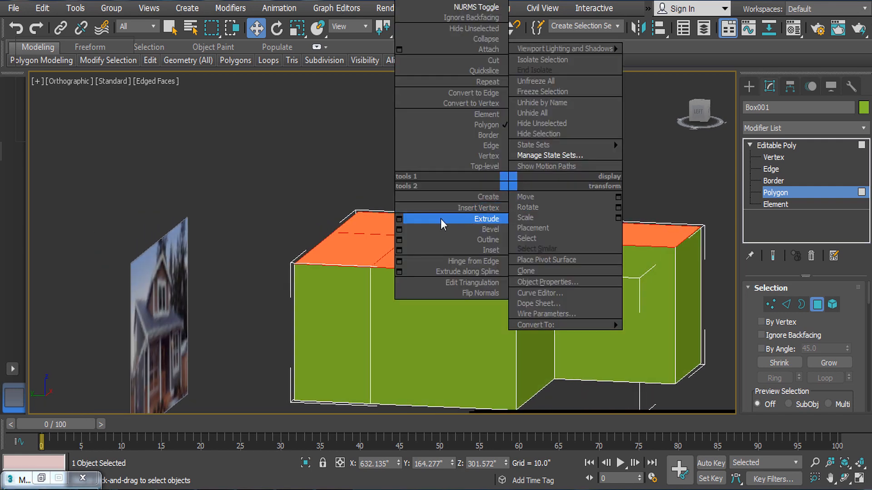
left_click(399, 220)
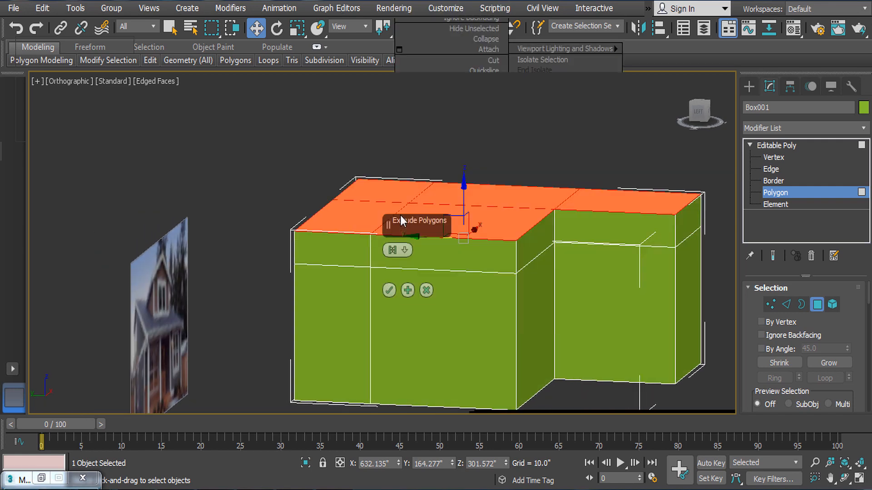
left_click(390, 290)
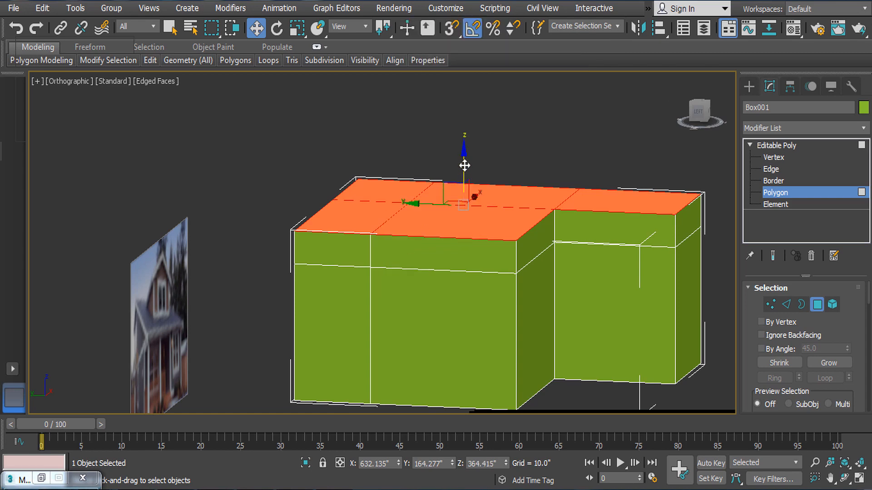
- Raise the extruded top polygons along Z, and lower them again to a height of about 361.5"
left_click_drag(464, 165, 464, 75)
middle_click_drag(526, 188, 478, 182, "alt")
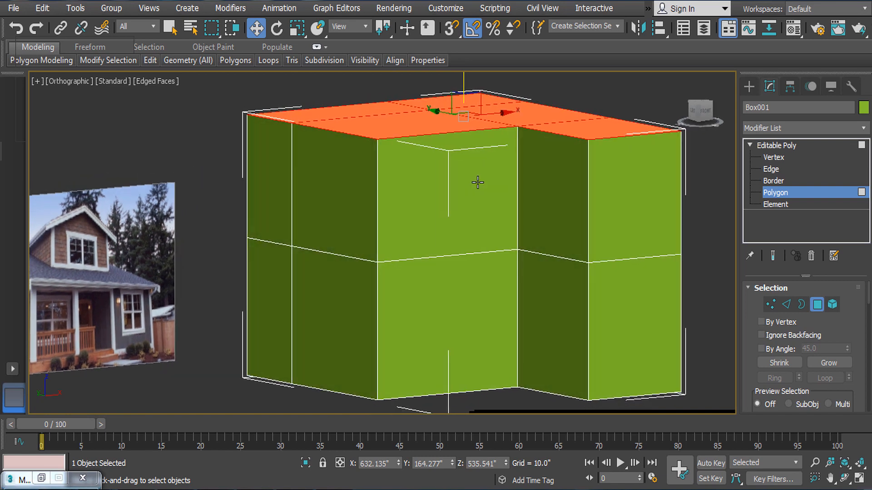
middle_click_drag(533, 208, 562, 192)
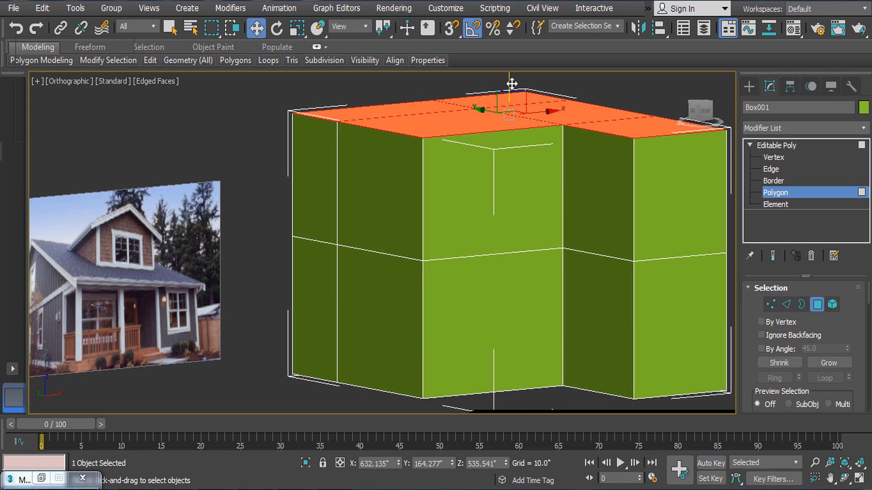
left_click_drag(512, 84, 516, 170)
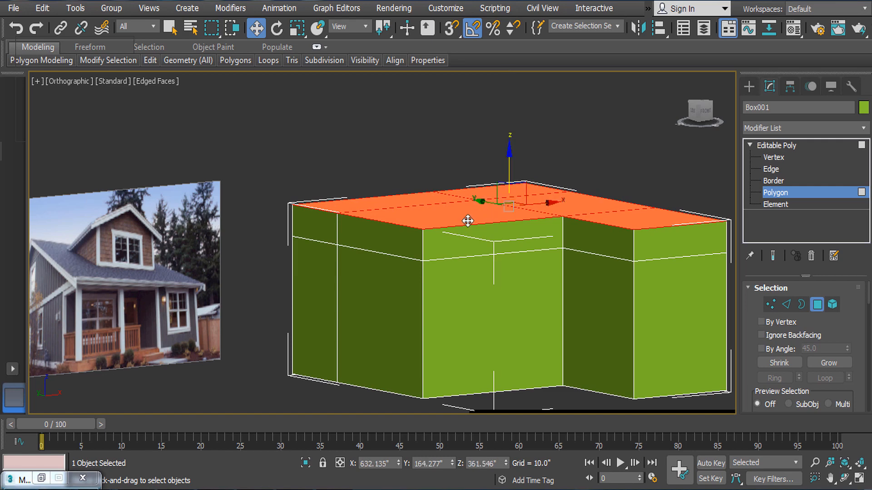
- Select the top vertices along the seam of the back extension, try raising them along Z and undo the move
middle_click_drag(467, 221, 764, 211, "alt")
left_click(774, 158)
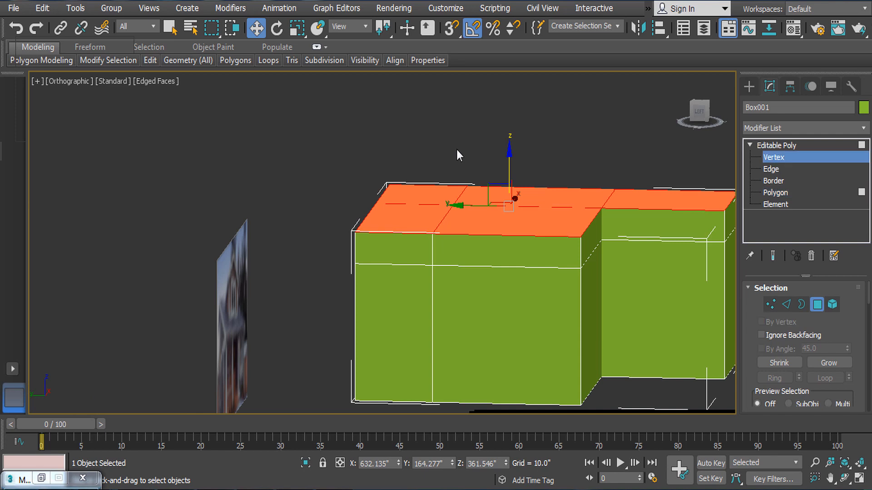
middle_click_drag(438, 163, 456, 155, "alt")
left_click_drag(456, 154, 490, 225)
middle_click_drag(538, 206, 497, 255)
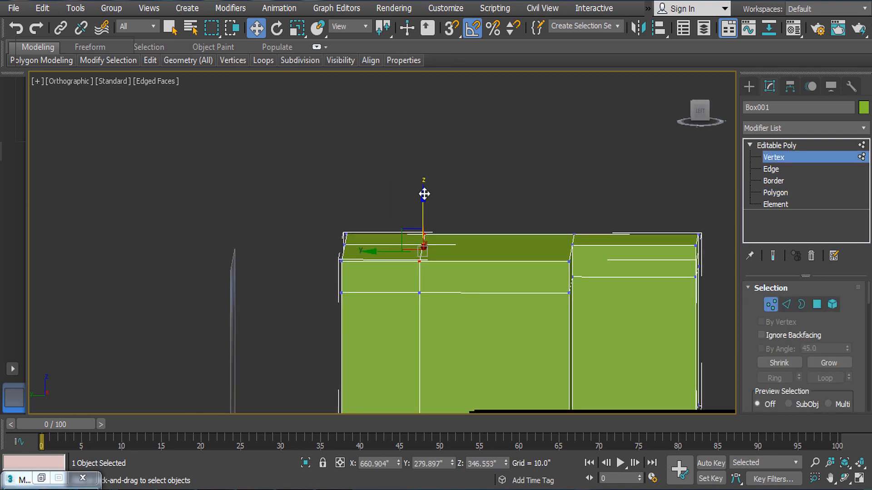
left_click_drag(424, 194, 423, 122)
key("ctrl+z")
- Add the top vertices along the recessed front line to the selection and raise both rows to about 471" in Z
left_click_drag(581, 264, 581, 265, "ctrl")
middle_click_drag(570, 292, 564, 232)
scroll(564, 232, "down", 5)
middle_click_drag(564, 232, 504, 264, "alt")
scroll(482, 244, "up", 2)
scroll(485, 261, "up", 2)
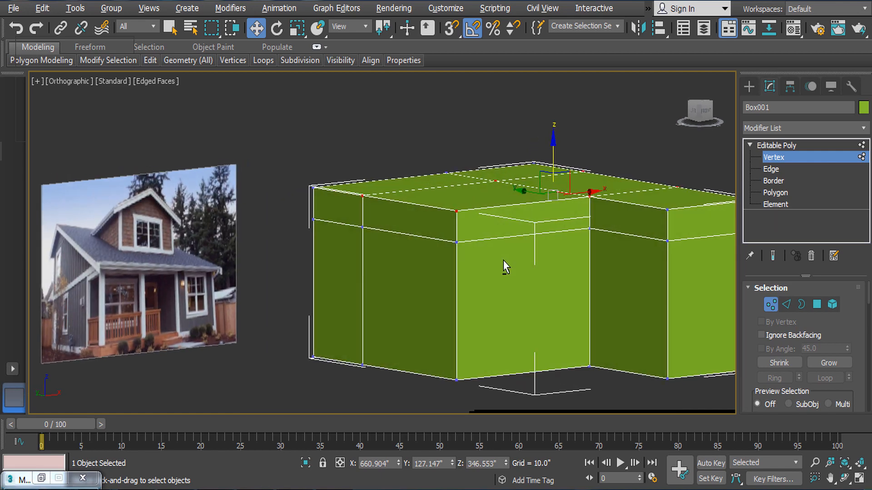
left_click_drag(553, 140, 547, 86)
- Lower only the roof vertices along the recessed front line to about 400" in Z
mouse_move(570, 186)
middle_mouse_down()
mouse_move(512, 203)
mouse_move(565, 198)
middle_mouse_up()
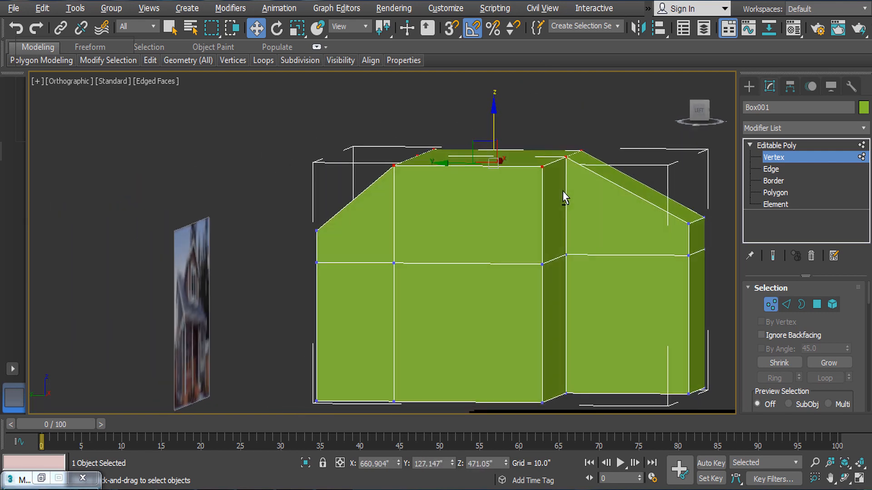
left_click_drag(606, 184, 606, 184)
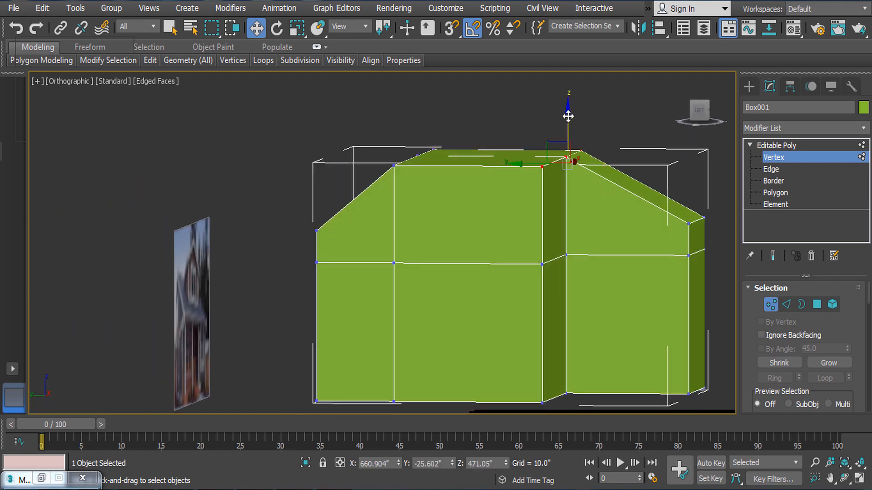
left_click_drag(568, 116, 569, 157)
- Add the protruding wing's front roof vertices to the selection and lower both rows to about 349" in Z
middle_click_drag(574, 255, 493, 241, "alt")
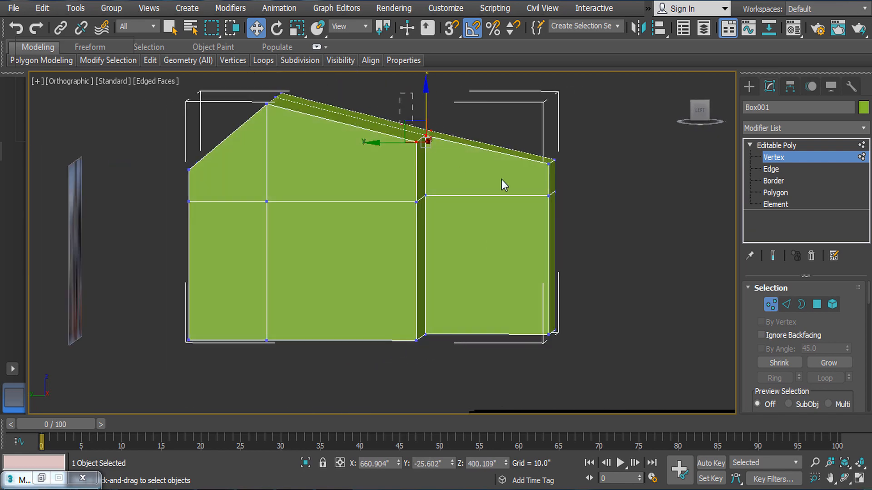
left_click_drag(502, 179, 597, 182)
left_click_drag(474, 101, 476, 120)
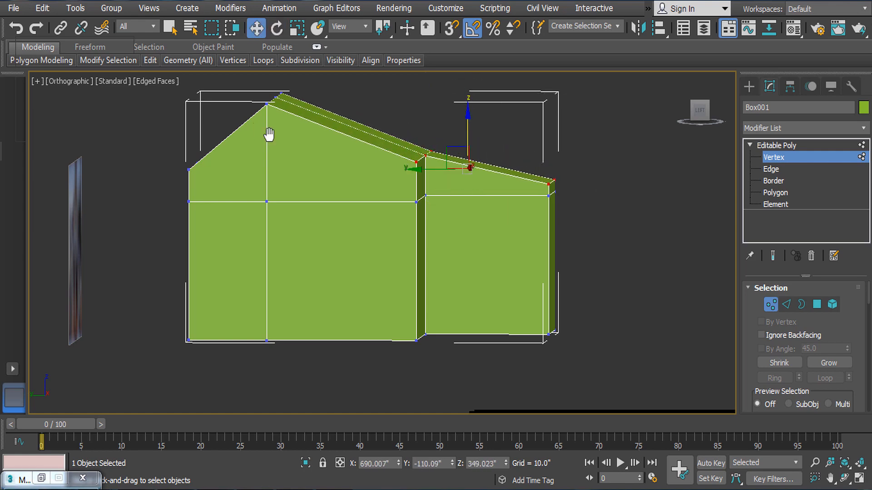
- Move all vertices of the protruding wing's front wall inward along Y to about -235.5"
middle_click_drag(268, 136, 505, 130, "alt")
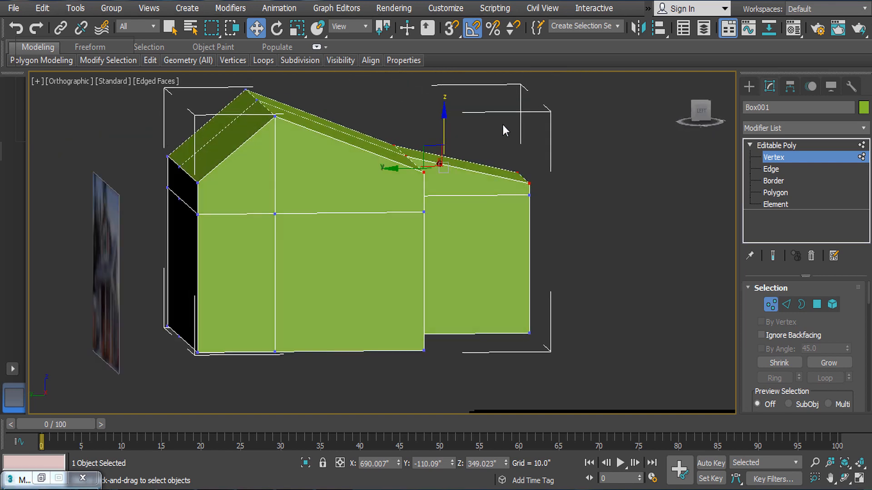
left_click_drag(599, 360, 599, 360)
middle_click_drag(558, 307, 543, 295, "alt")
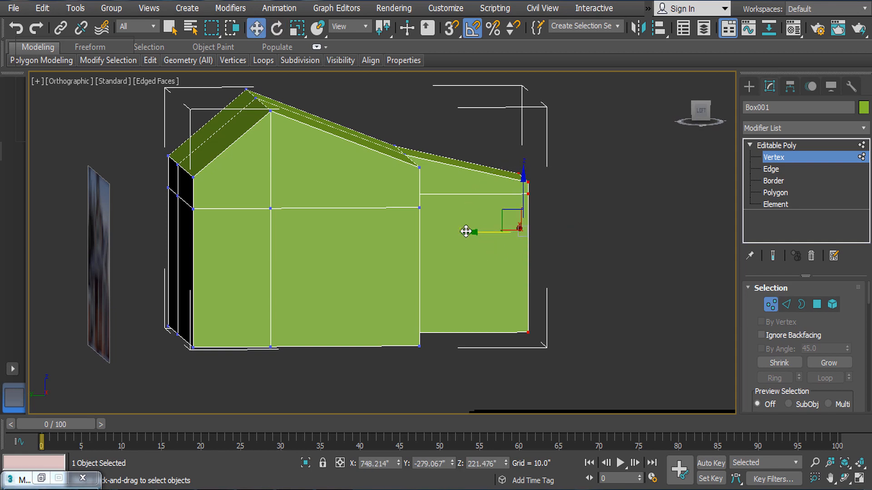
left_click_drag(467, 231, 456, 231)
middle_click_drag(505, 238, 404, 241, "alt")
middle_click_drag(359, 218, 637, 248)
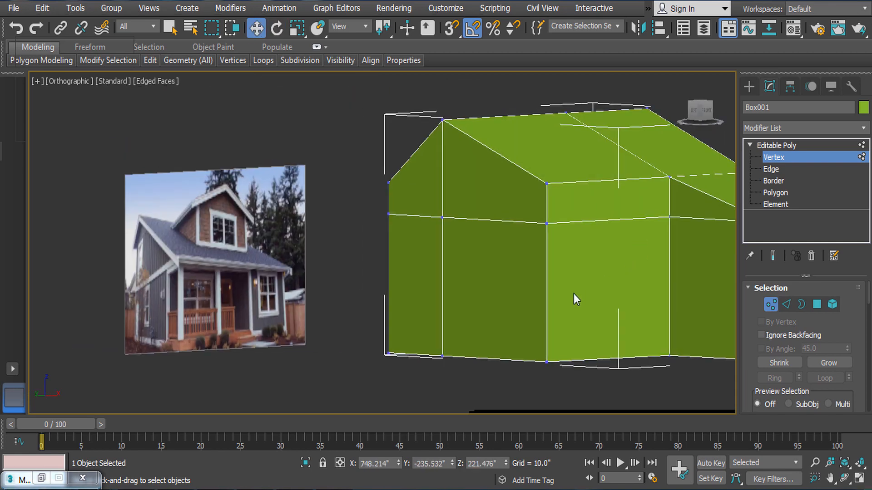
middle_click_drag(576, 267, 518, 268)
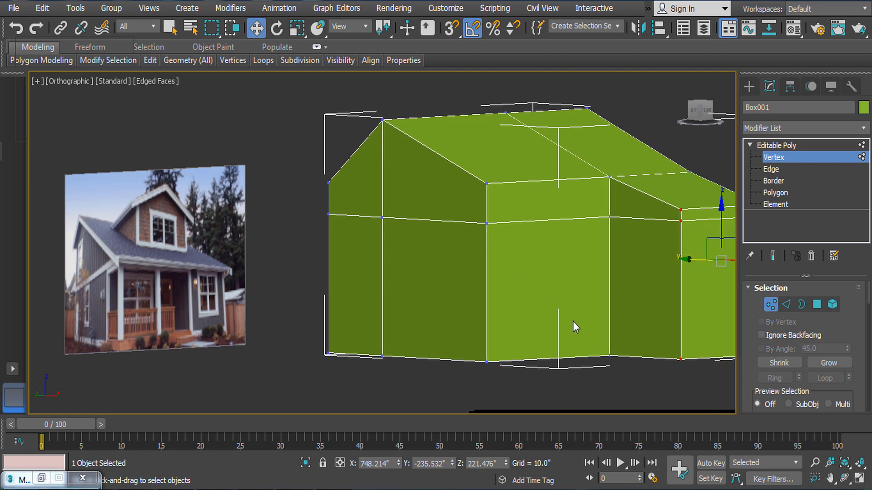
middle_click_drag(570, 331, 565, 348)
middle_click_drag(561, 344, 546, 350)
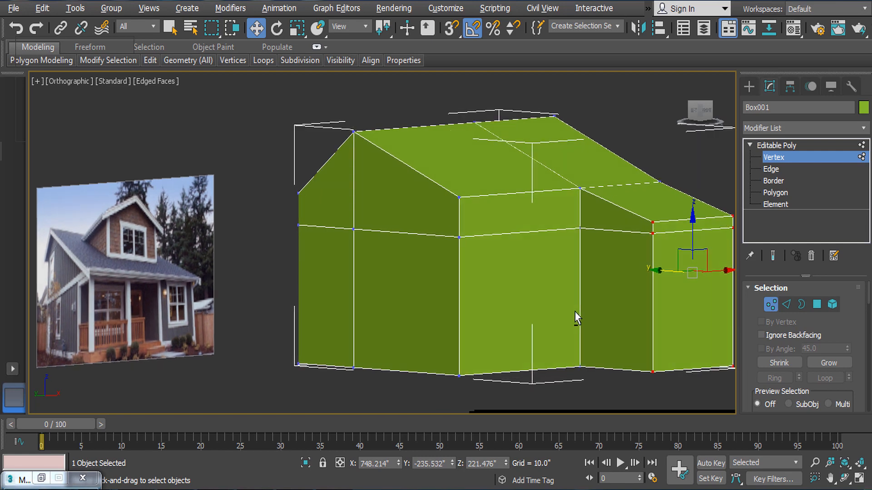
- Select all sloped roof polygons and extrude them by 4.771" to form the roof slab
middle_click_drag(576, 318, 590, 313, "alt")
left_click(776, 192)
left_click(554, 163)
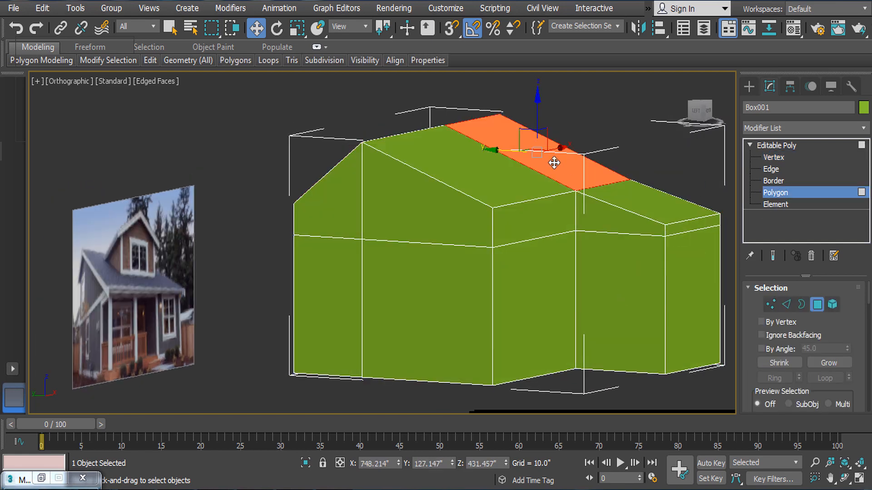
left_click(643, 189, "ctrl")
left_click(448, 157, "ctrl")
middle_click_drag(448, 156, 437, 193, "alt")
left_click(463, 217, "ctrl")
left_click(404, 191, "ctrl")
right_click(533, 174)
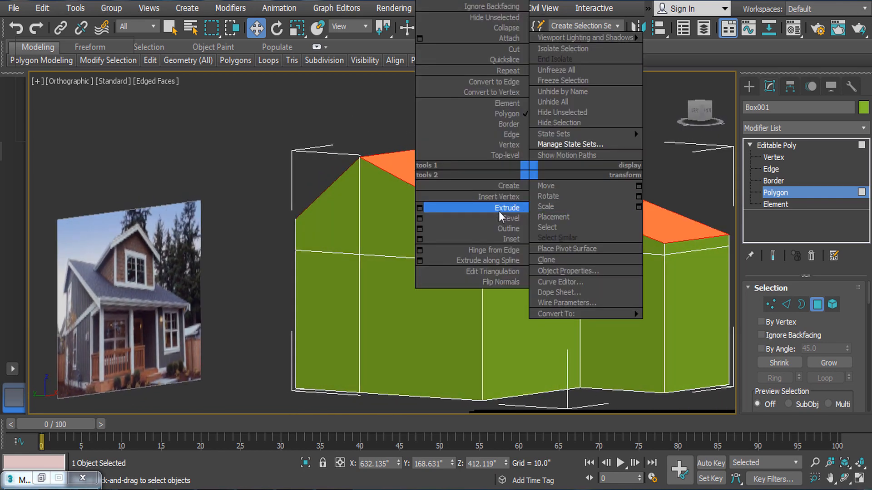
left_click(420, 207)
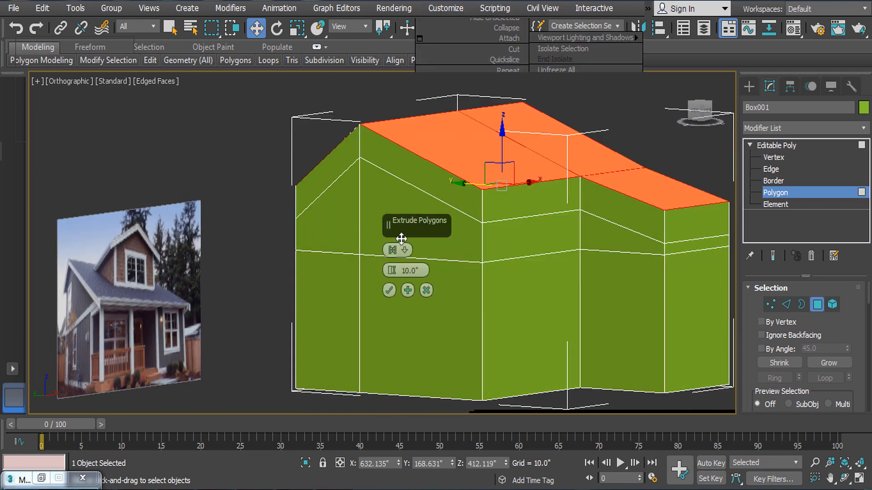
left_click_drag(392, 271, 389, 271)
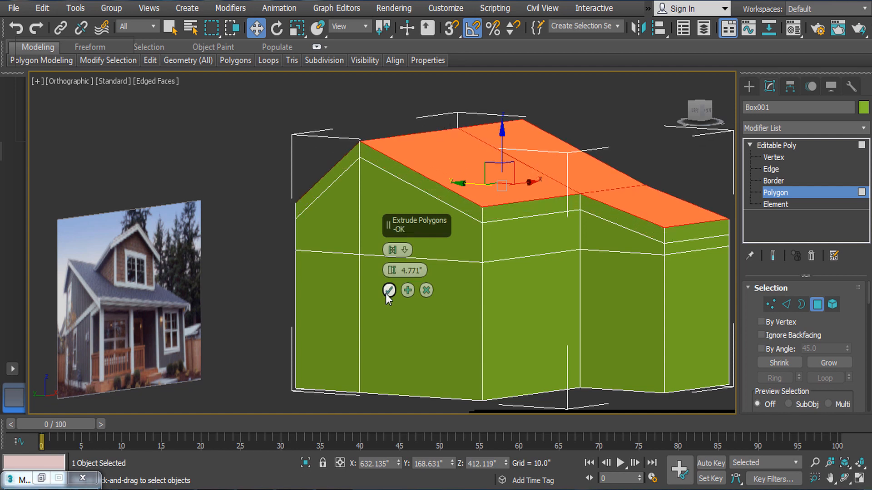
left_click(389, 290)
left_click(335, 173)
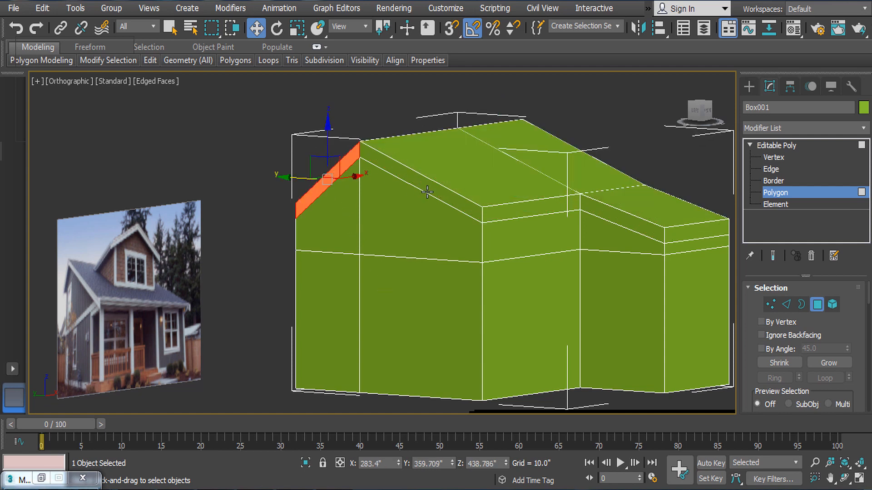
left_click(437, 194, "ctrl")
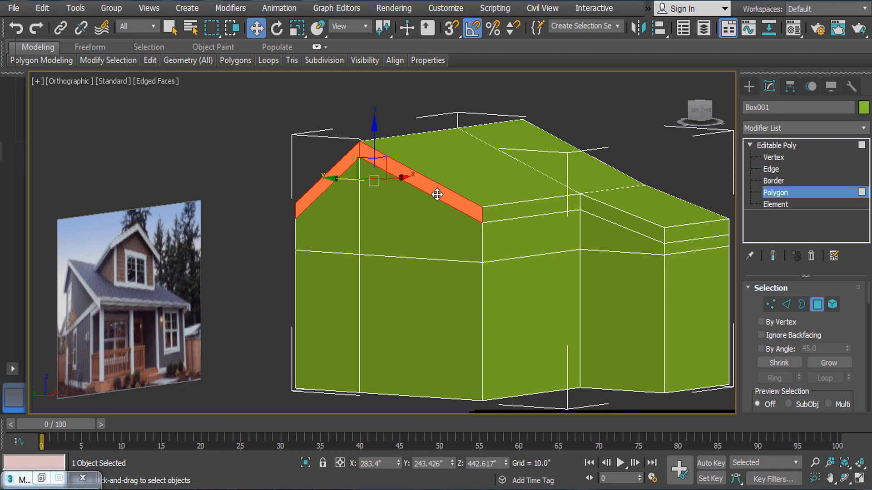
left_click(510, 213, "ctrl")
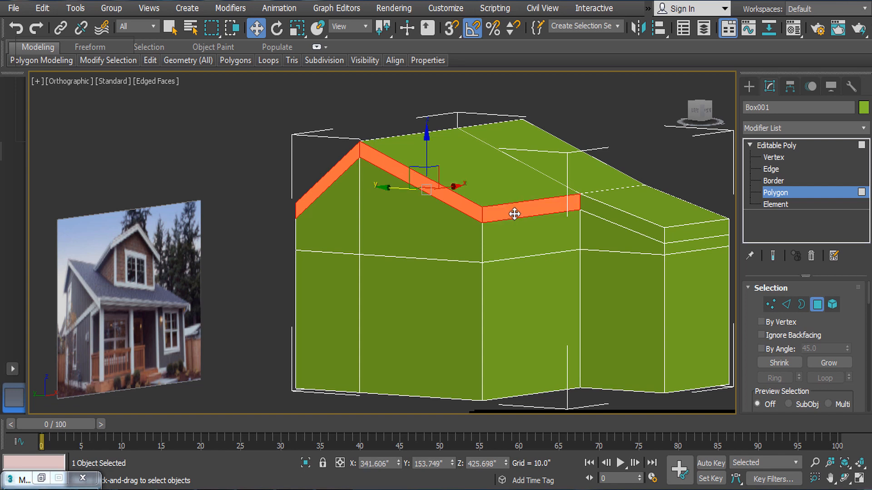
middle_click_drag(540, 250, 527, 268)
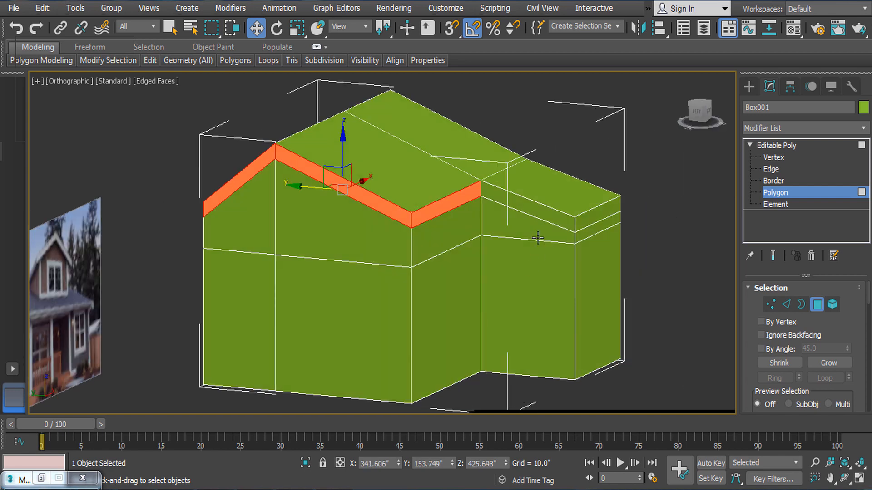
- Extrude the two sloped edge polygons on the roof slab's gable side and move the new faces outward about 26.4" along negative X
left_click(422, 218)
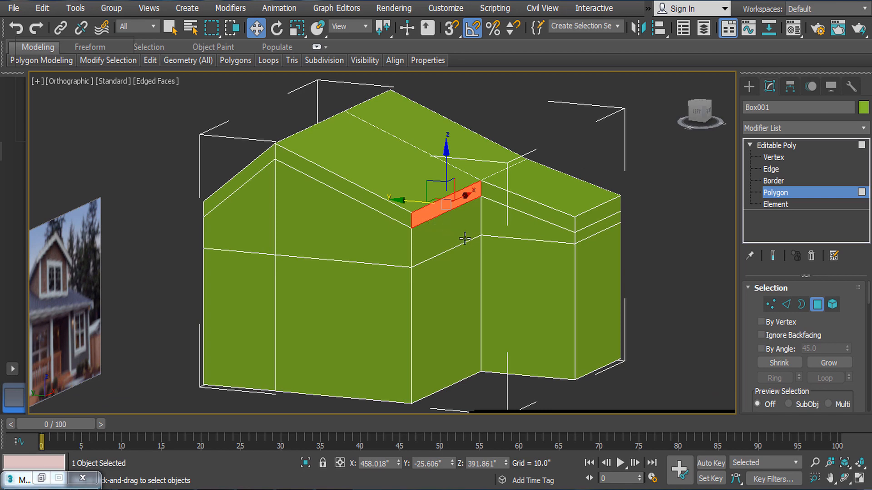
middle_click_drag(465, 238, 546, 251, "alt")
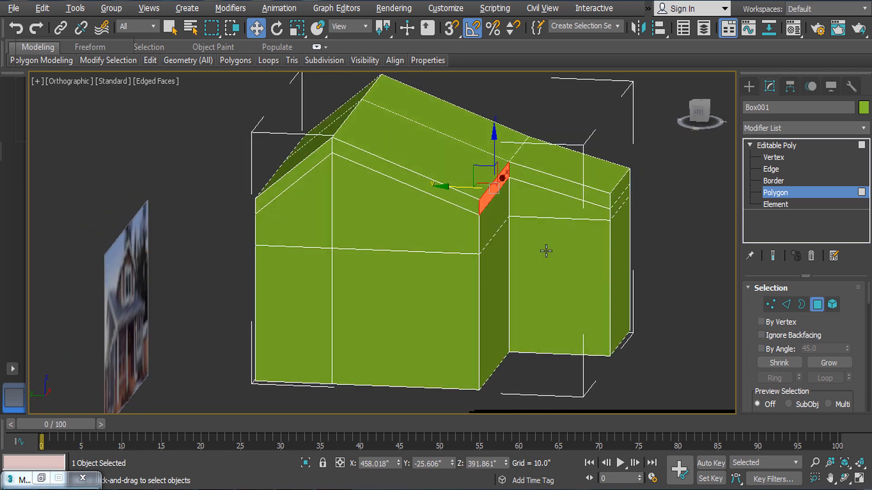
middle_click_drag(609, 250, 571, 265, "alt")
middle_click_drag(407, 240, 495, 264)
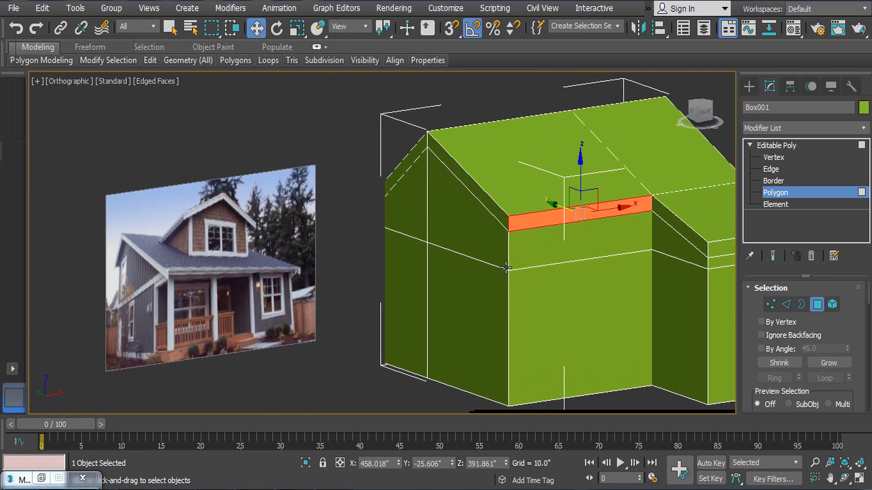
left_click(484, 198)
left_click(407, 160, "ctrl")
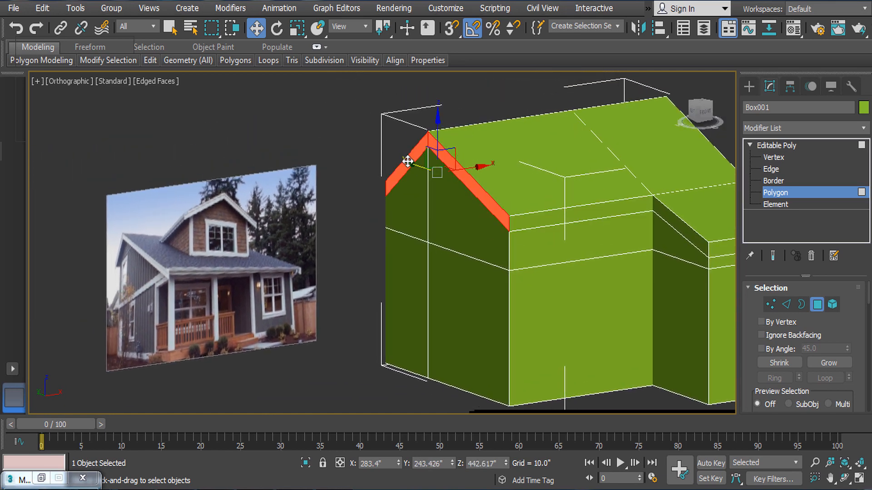
middle_click_drag(493, 221, 416, 239)
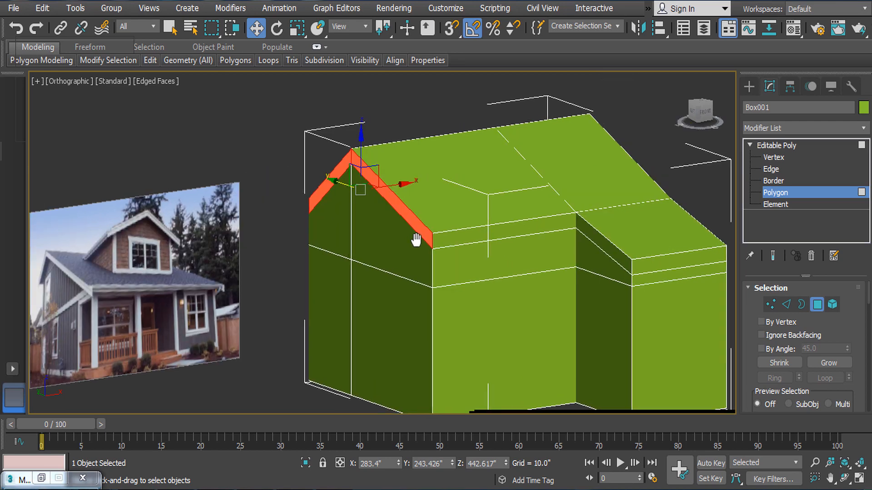
right_click(482, 192)
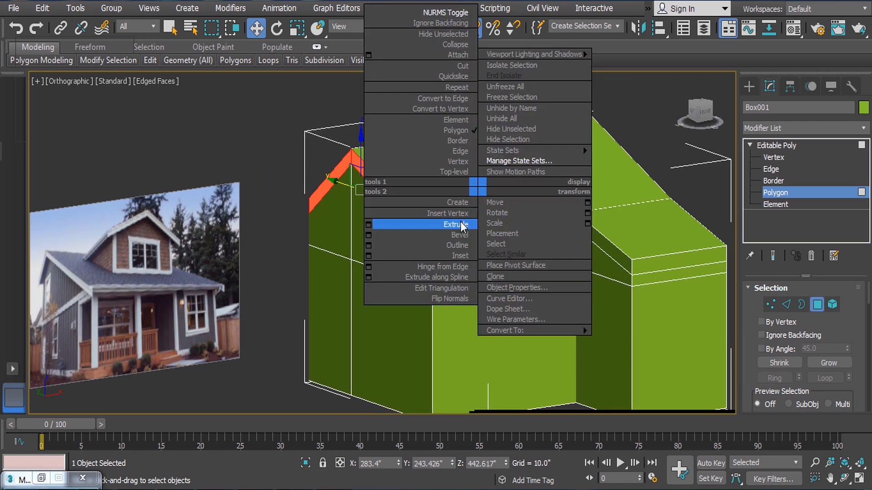
left_click(368, 224)
left_click(386, 293)
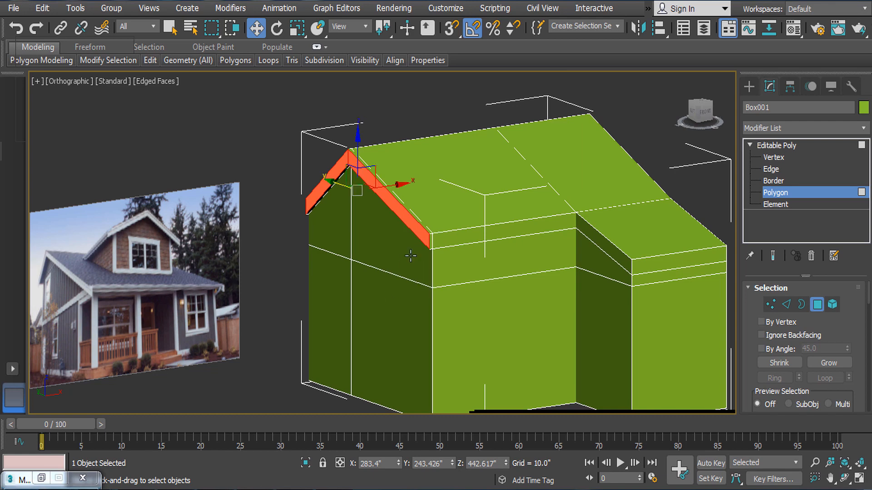
left_click_drag(395, 184, 386, 189)
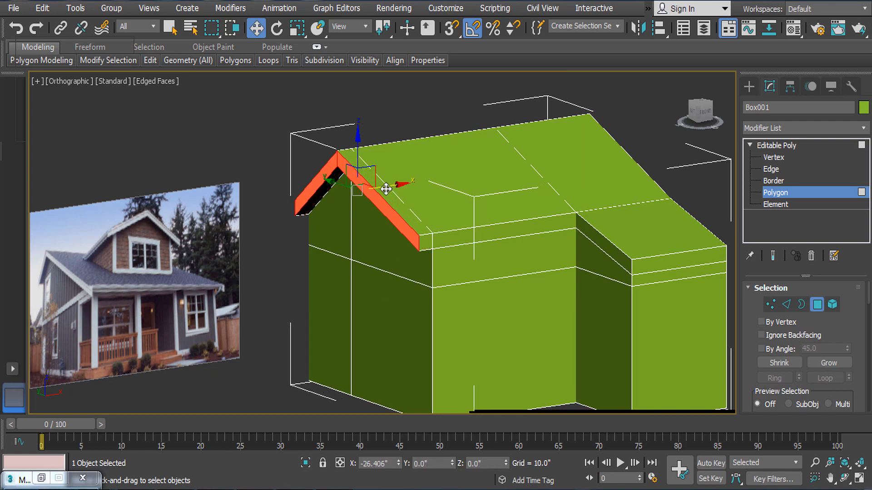
- Extrude the two front eave polygons above the recessed wall and pull them outward along Y to about -246.9"
middle_click_drag(512, 259, 485, 220)
left_click(409, 222)
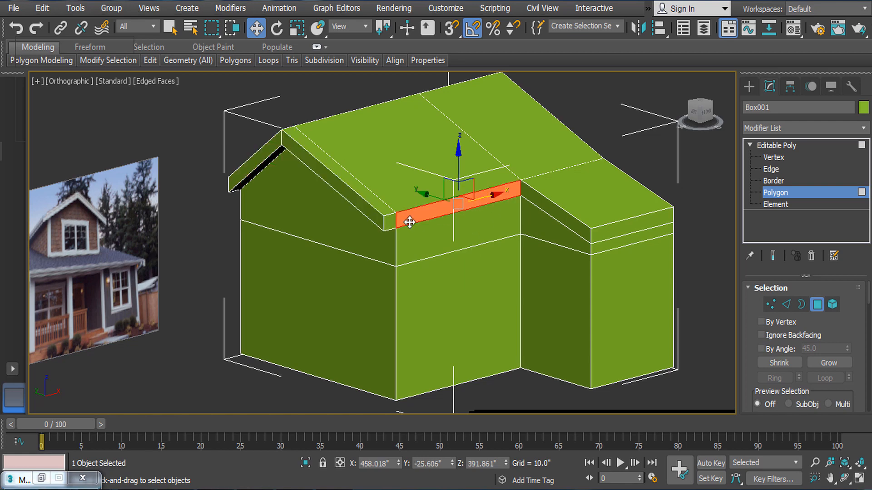
left_click(389, 223, "ctrl")
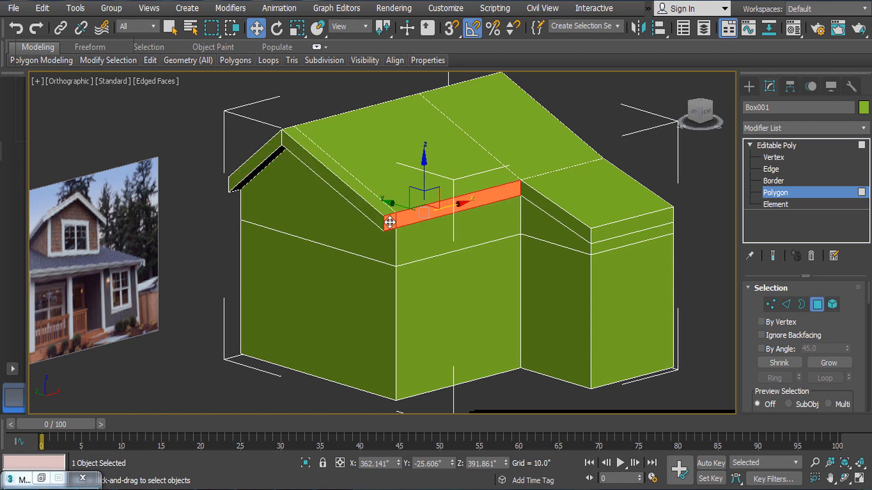
right_click(527, 222)
left_click(415, 258)
left_click(389, 290)
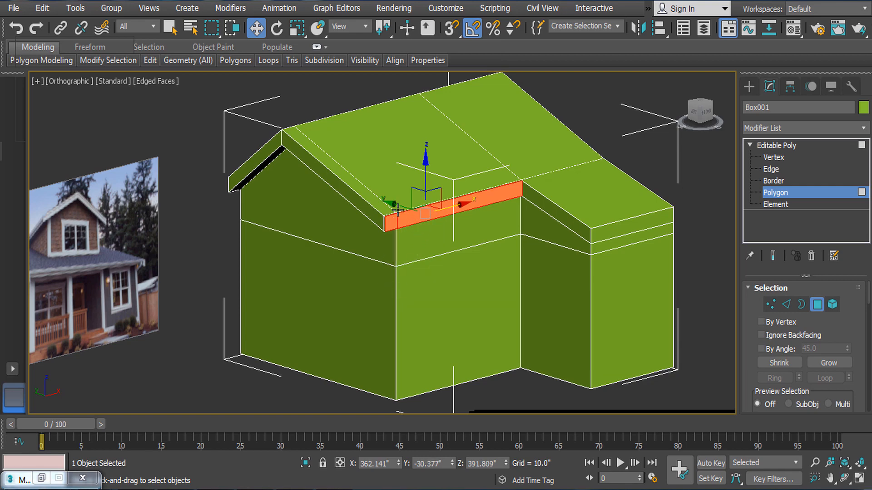
left_click_drag(399, 210, 475, 295)
- Lower the extruded front eave polygons to about 335.6" in Z and pull them back to about -236.4" in Y
middle_click_drag(475, 295, 475, 230, "alt")
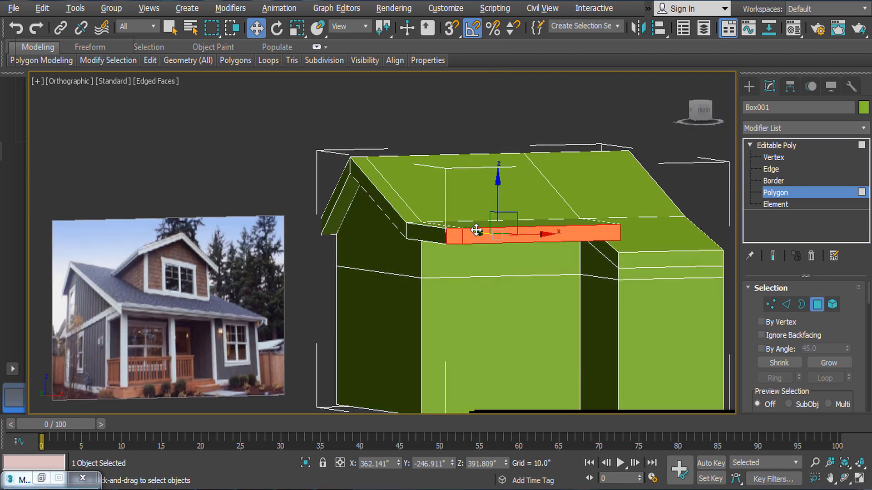
left_click_drag(498, 185, 500, 213)
middle_click_drag(556, 258, 468, 222, "alt")
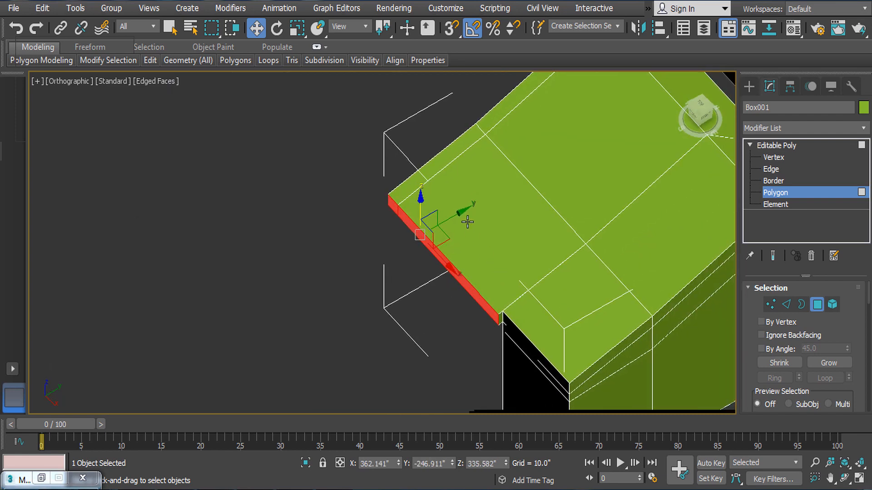
left_click_drag(461, 217, 467, 216)
- Shift the extruded front eave polygons about 50.8" along negative X, away from the protruding wing
middle_click_drag(554, 293, 506, 325, "alt")
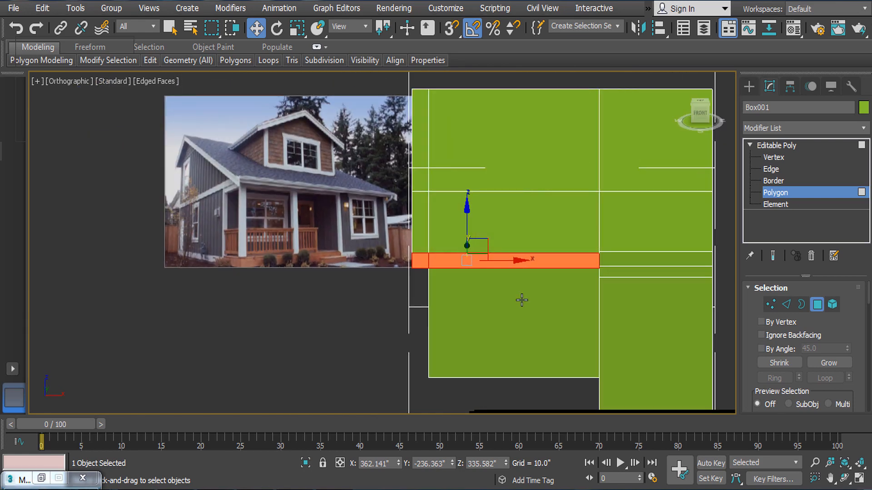
scroll(522, 300, "up", 2)
middle_click_drag(452, 311, 382, 325)
middle_click_drag(425, 257, 391, 255, "alt")
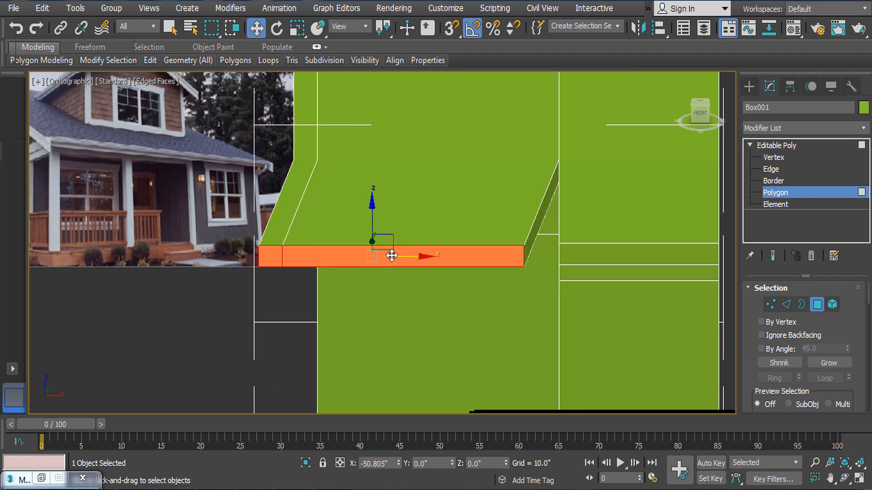
- Delete the two facing side polygons of the roof slab in the gap between the front eave and the protruding wing
middle_click_drag(539, 253, 556, 242, "alt")
scroll(563, 256, "up", 3)
left_click(503, 248)
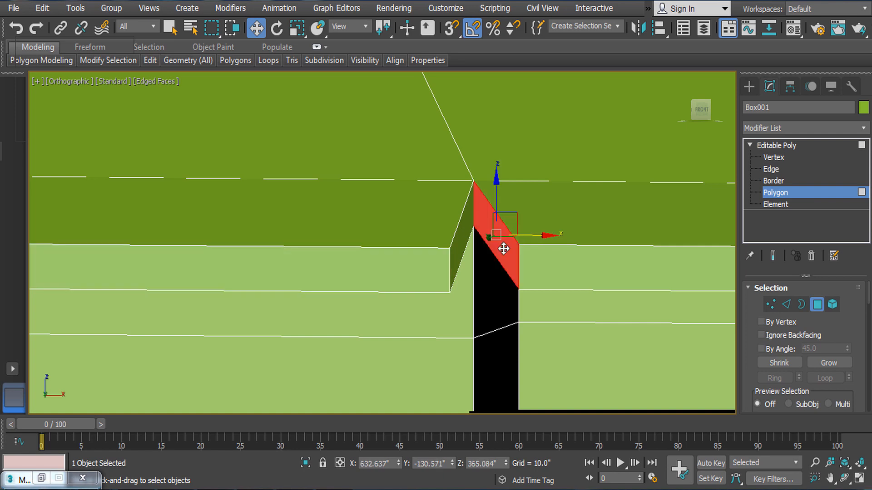
left_click(457, 241, "ctrl")
key("Delete")
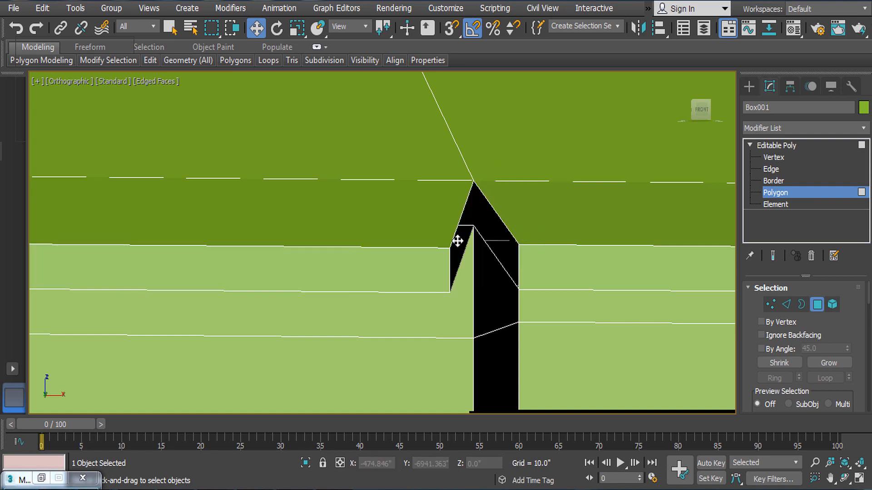
- Weld the two upper corner vertices on either side of the roof gap with a weld threshold of 83.44"
left_click(773, 157)
key("1")
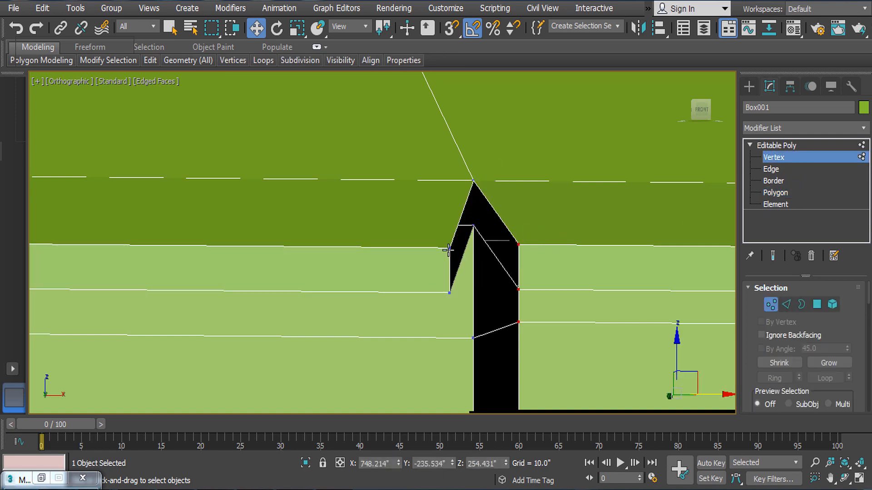
left_click(449, 247)
scroll(530, 251, "up", 2)
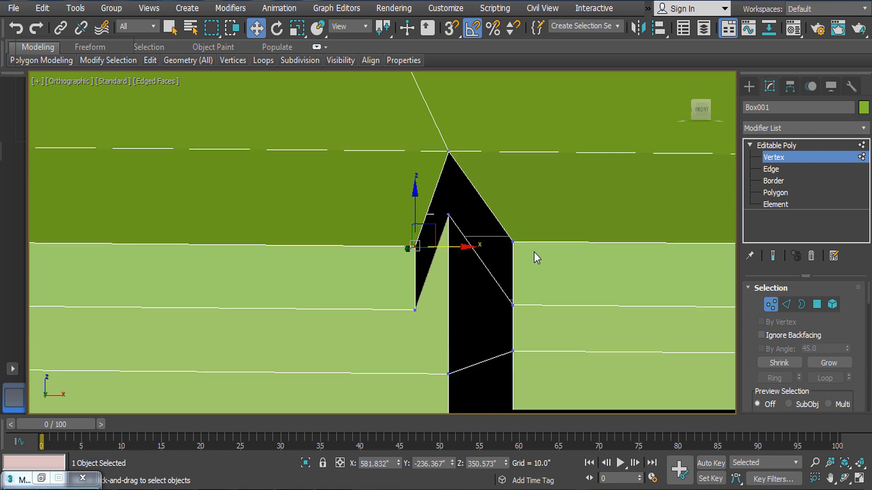
left_click(514, 241, "ctrl")
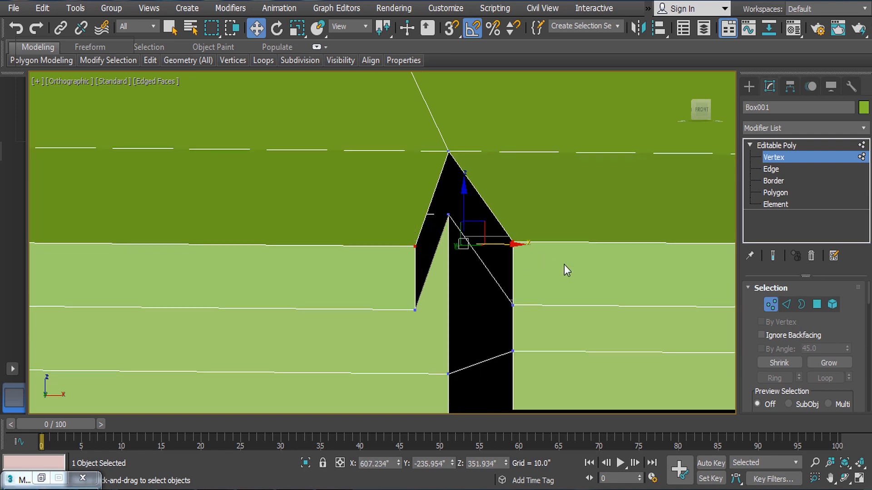
right_click(634, 249)
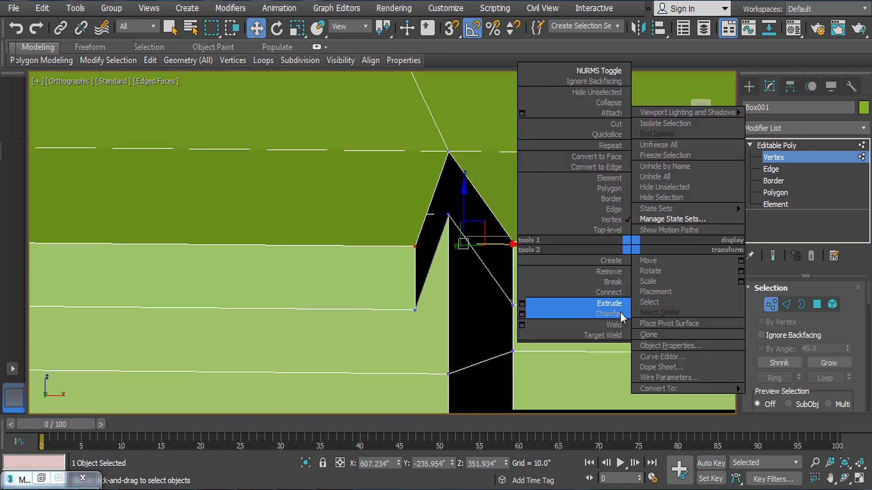
left_click(523, 325)
left_click_drag(391, 251, 288, 69)
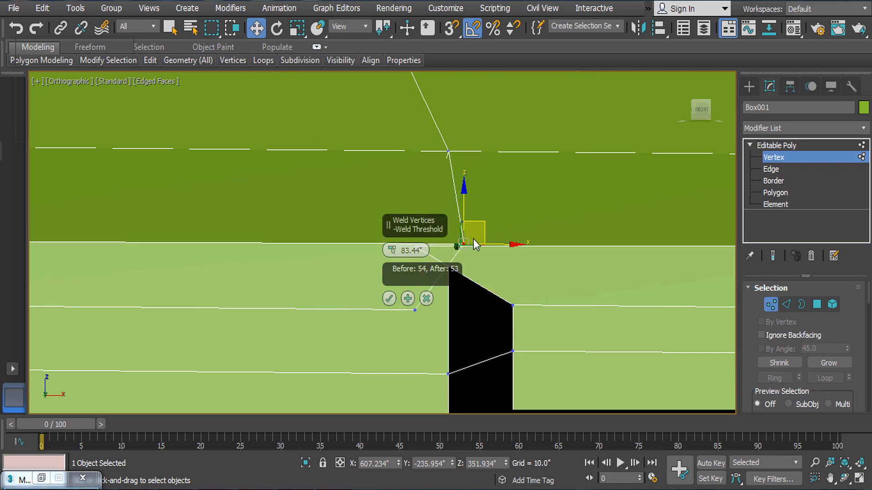
left_click(389, 298)
- Weld the two lower corner vertices on either side of the roof gap with the 83.44" threshold
left_click(414, 311)
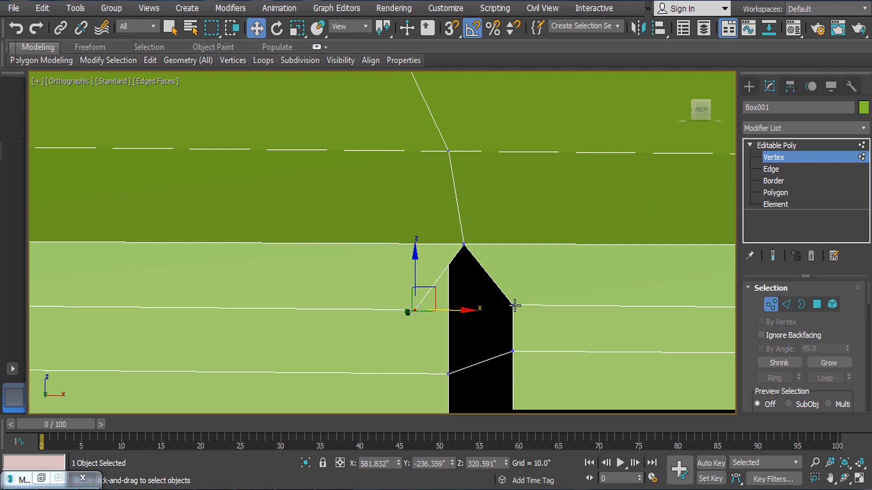
right_click(551, 235)
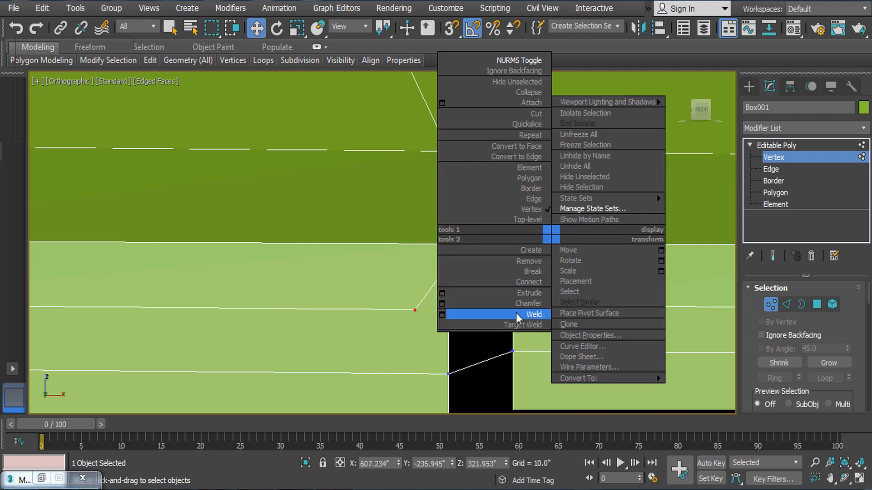
left_click(441, 314)
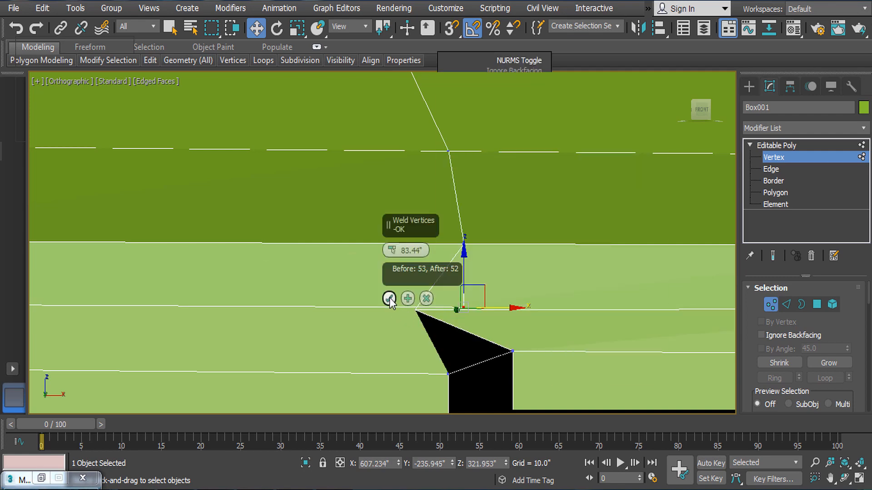
left_click(390, 299)
- Move both welded eave vertices along X to about 630.3" so they line up with the wall corner
scroll(476, 323, "down", 6)
middle_click_drag(478, 323, 480, 300, "alt")
scroll(503, 331, "up", 2)
middle_click_drag(504, 331, 521, 288)
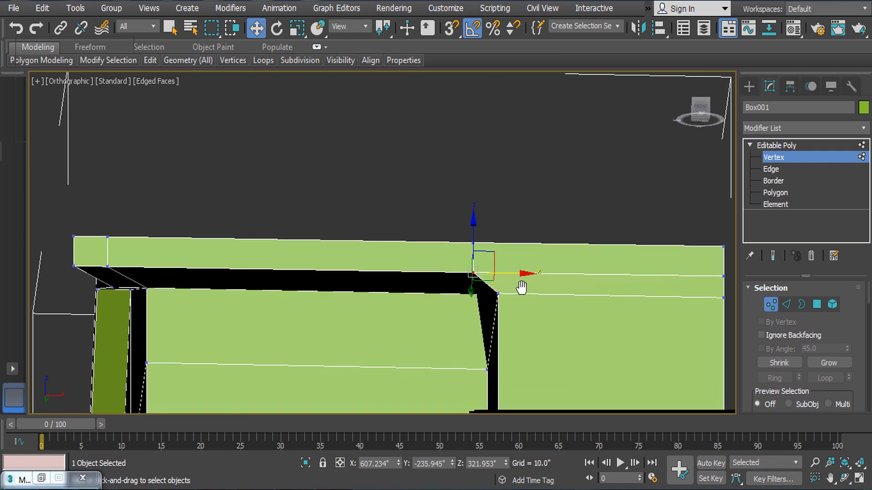
middle_click_drag(502, 334, 518, 369, "alt")
scroll(459, 242, "up", 3)
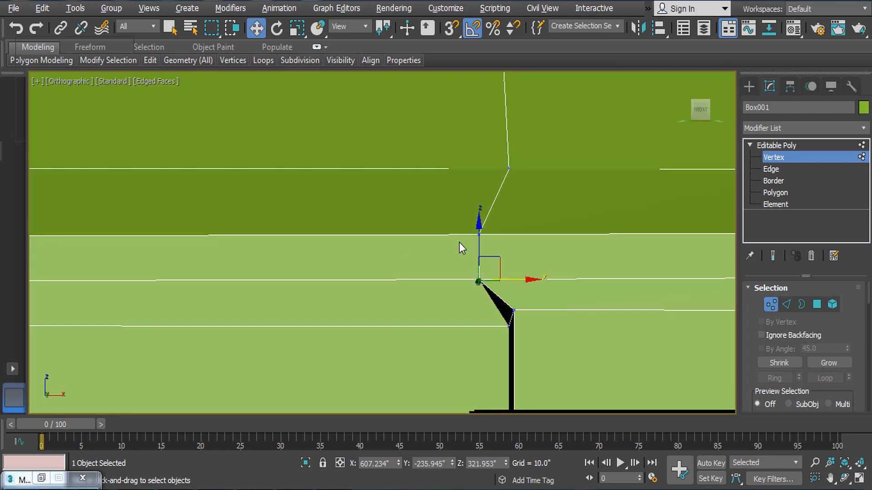
left_click(482, 239)
left_click(478, 235)
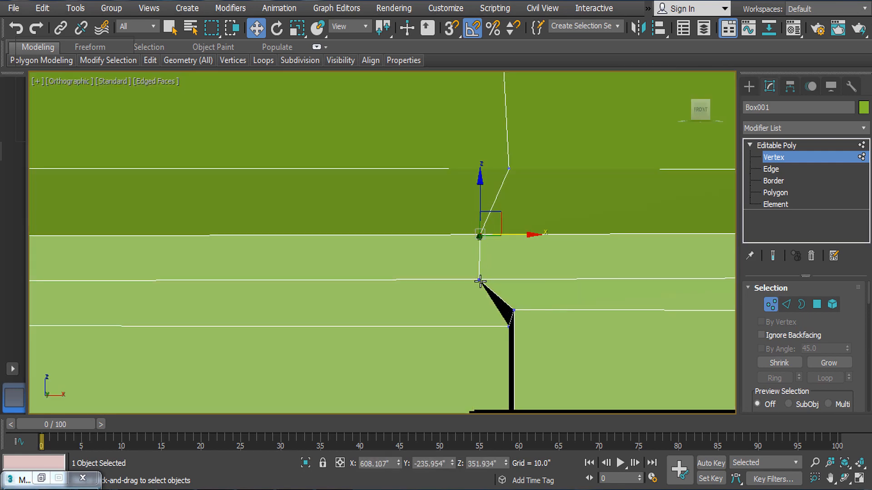
left_click(480, 281, "ctrl")
left_click_drag(531, 257, 553, 263)
scroll(518, 291, "down", 5)
middle_click_drag(518, 290, 592, 303)
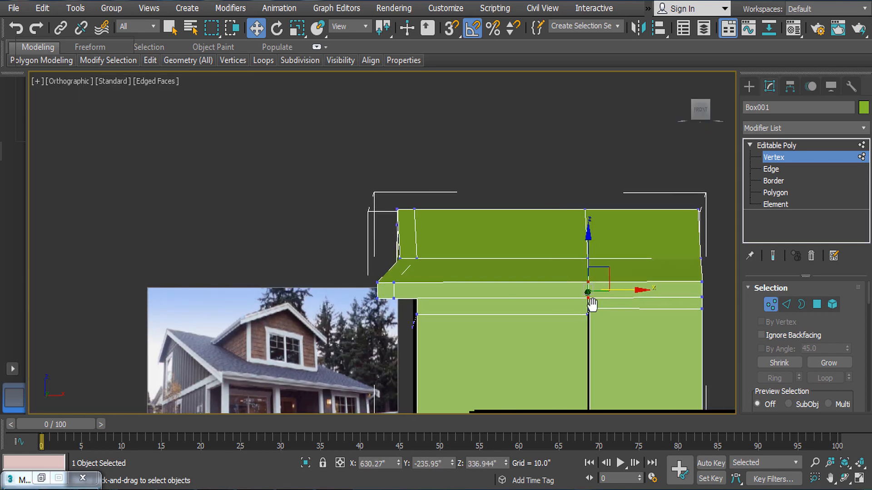
- Move the four vertices at the eave's gable-side end along X to about 266.5" in the top view, and return to perspective
middle_click_drag(423, 300, 318, 306, "alt")
scroll(399, 331, "up", 5)
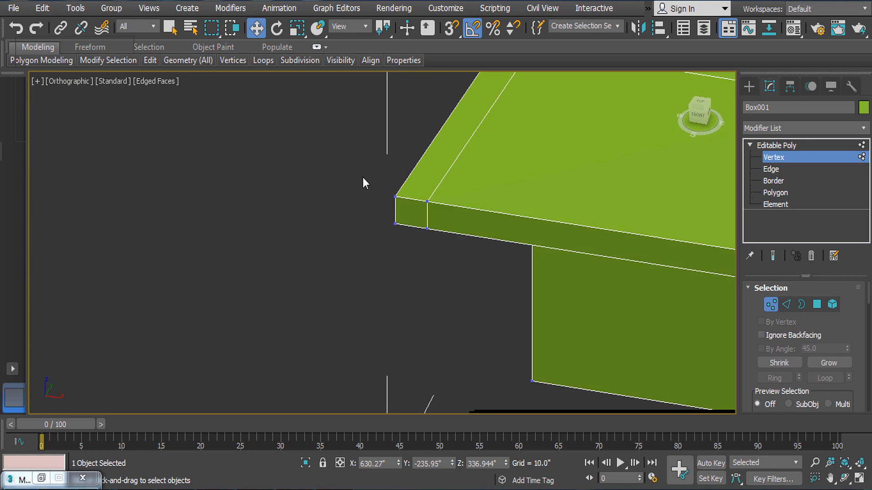
left_click_drag(362, 177, 444, 272)
scroll(395, 354, "down", 5)
middle_click_drag(445, 320, 459, 313, "alt")
scroll(464, 305, "up", 2)
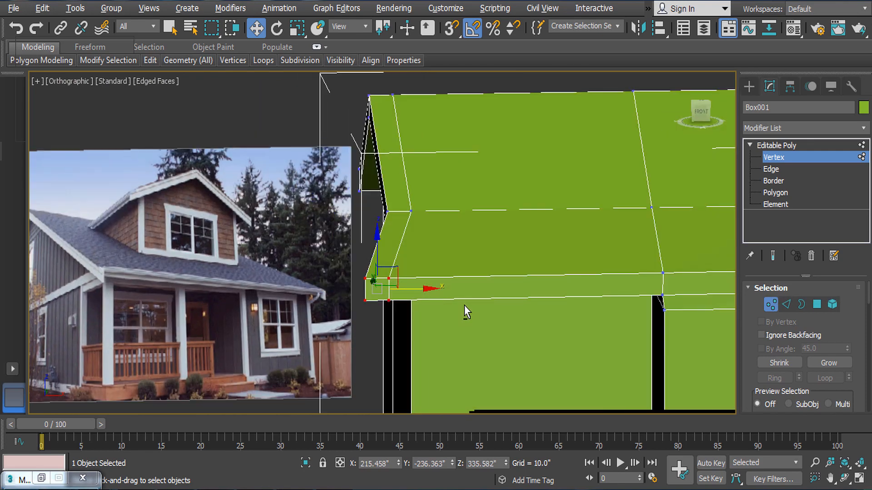
key("t")
key("z")
middle_click_drag(505, 334, 521, 350)
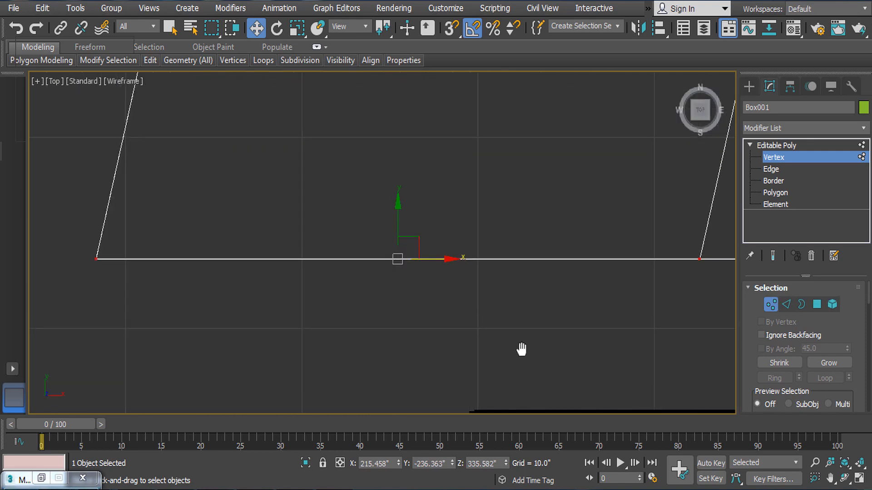
scroll(522, 351, "down", 6)
scroll(526, 328, "down", 3)
middle_click_drag(541, 302, 426, 320)
scroll(323, 331, "down", 6)
scroll(426, 319, "up", 2)
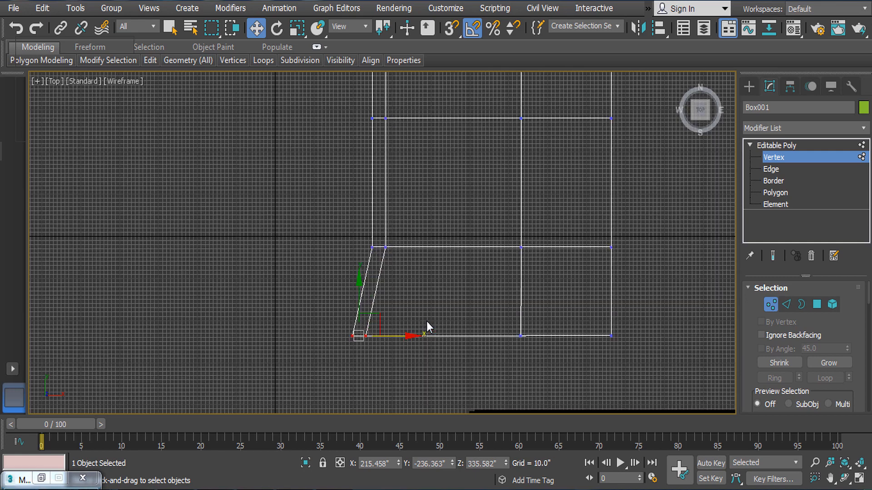
left_click_drag(394, 339, 427, 339)
scroll(429, 339, "down", 3)
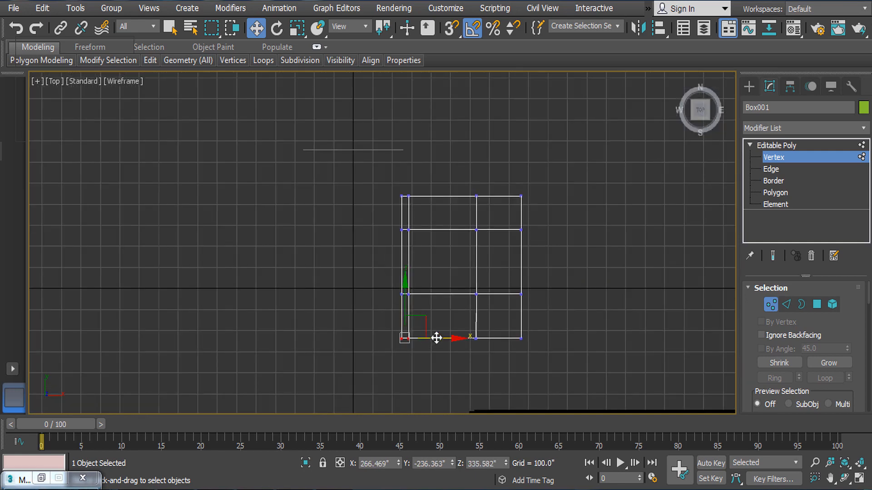
key("p")
scroll(436, 337, "up", 5)
scroll(511, 331, "down", 4)
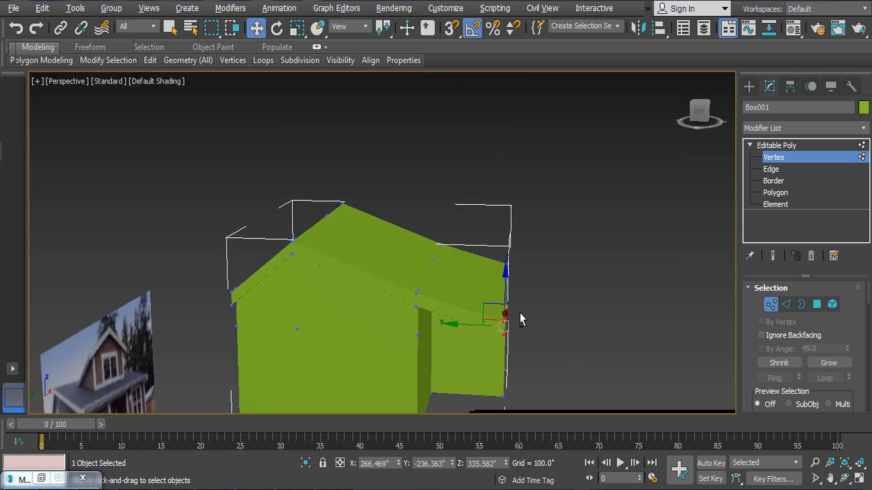
- Finish vertex editing of the house and display its edges over the shaded faces
middle_click_drag(520, 313, 522, 271, "alt")
left_click(777, 146)
mouse_move(467, 241)
middle_mouse_down("alt")
mouse_move(487, 249)
mouse_move(433, 251)
mouse_move(468, 246)
middle_mouse_up("alt")
key("F4")
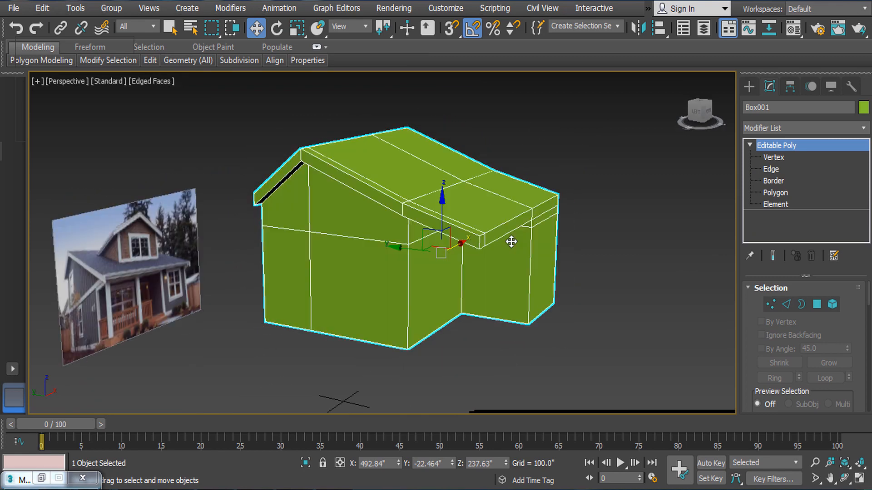
- Extrude the fascia polygons along the porch-side eave by 4.771"
scroll(529, 240, "up", 3)
middle_click_drag(529, 240, 621, 210)
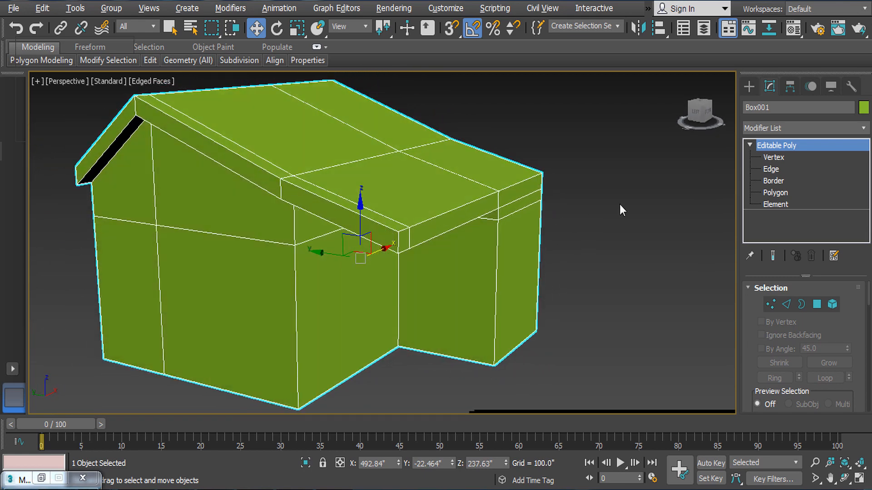
left_click(765, 186)
left_click(522, 190)
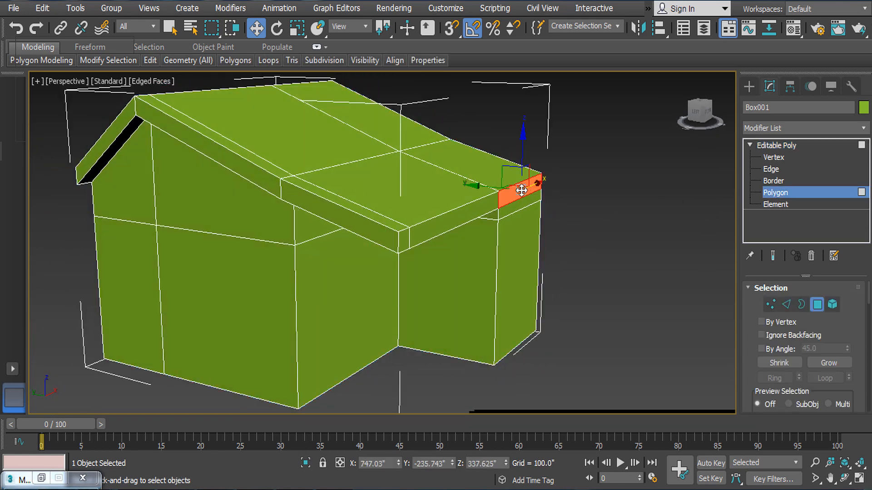
left_click(447, 218, "ctrl")
left_click_drag(448, 219, 448, 218, "ctrl")
left_click(403, 242, "ctrl")
left_click(403, 243, "ctrl")
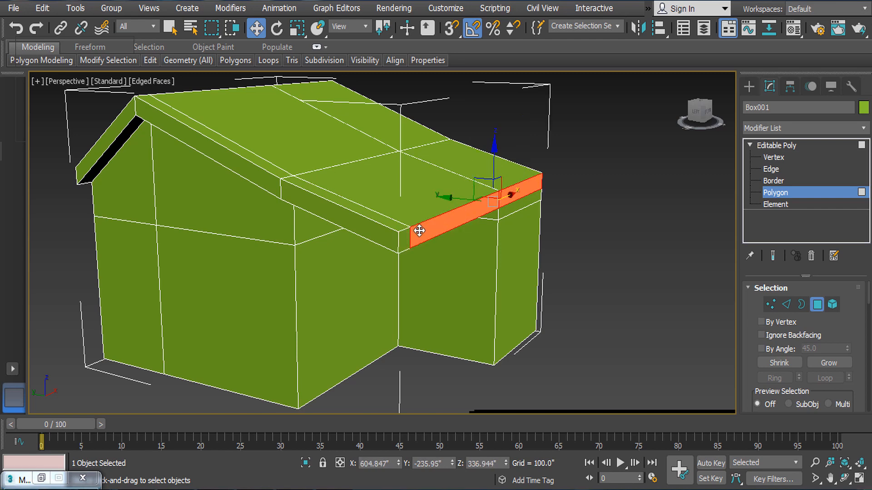
scroll(551, 205, "up", 2)
right_click(553, 193)
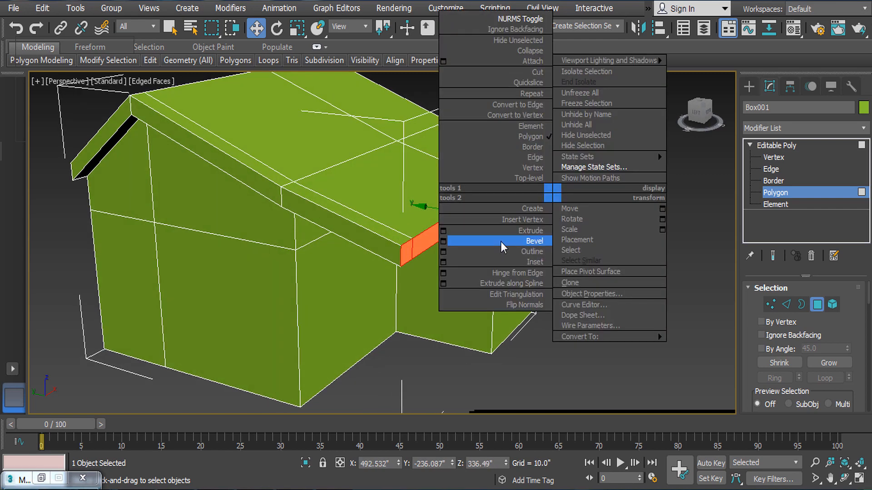
left_click(443, 231)
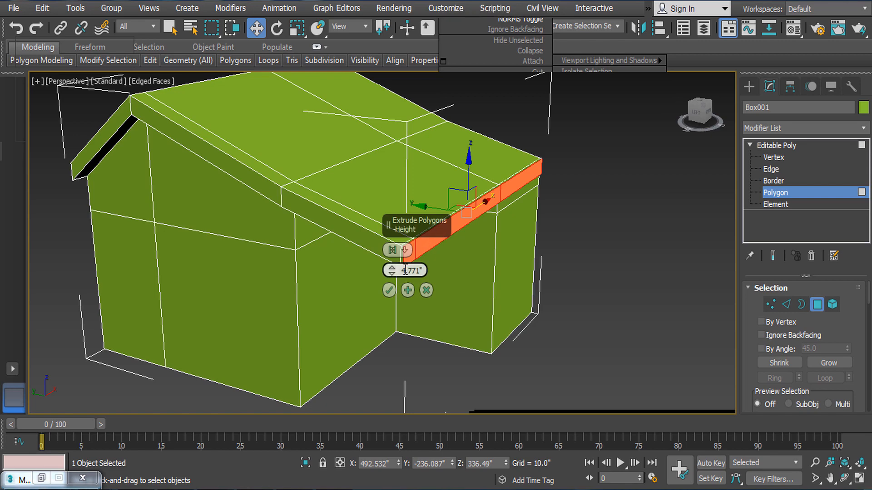
left_click(388, 289)
- Move the extruded porch-side eave outward to about Y -283.2" and down to about Z 325.7" to continue the roof slope
left_click_drag(431, 208, 468, 223)
scroll(543, 230, "down", 2)
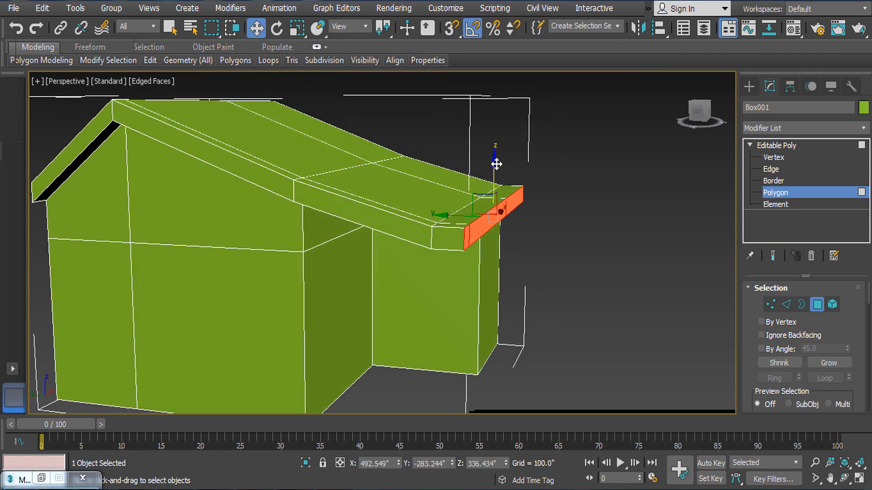
left_click_drag(496, 164, 497, 171)
- Extrude all fascia polygons along the rear eave by 4.771"
scroll(497, 193, "down", 3)
middle_click_drag(522, 273, 671, 268, "alt")
scroll(584, 263, "up", 5)
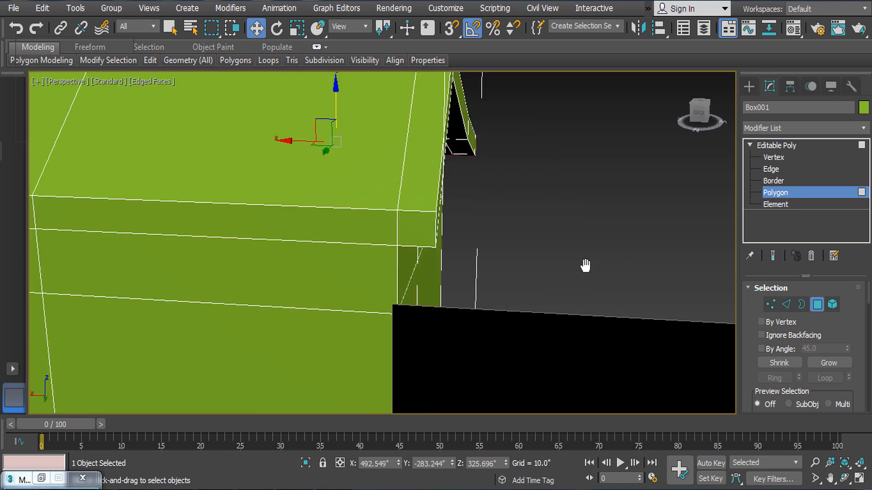
left_click(416, 227)
left_click(192, 224, "ctrl")
middle_click_drag(196, 224, 510, 232)
left_click(268, 223, "ctrl")
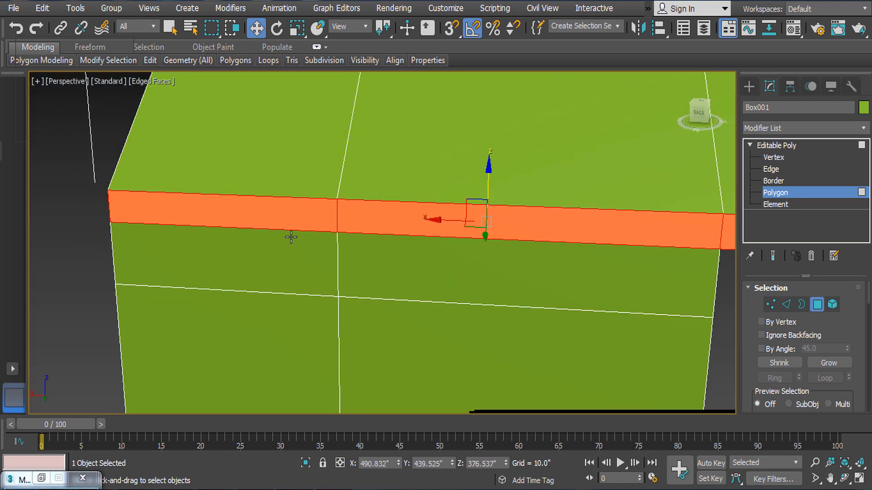
scroll(292, 237, "down", 6)
middle_click_drag(317, 231, 430, 203, "alt")
scroll(429, 203, "up", 2)
right_click(426, 199)
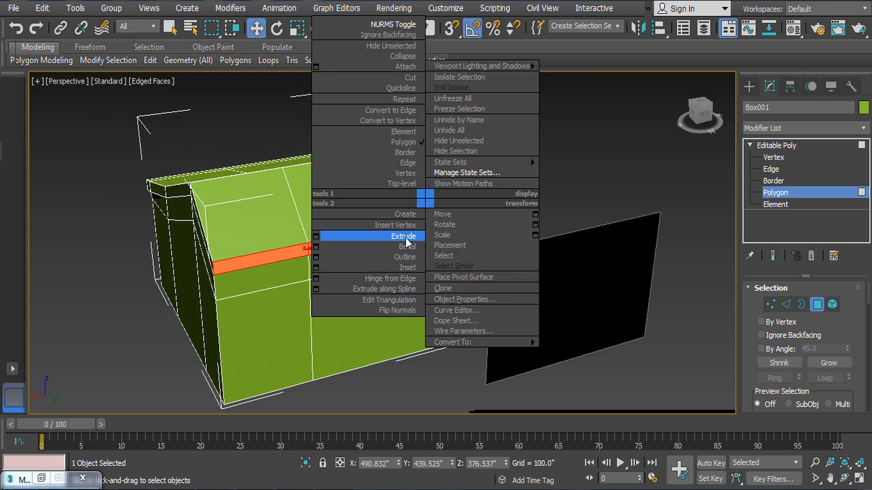
left_click(321, 236)
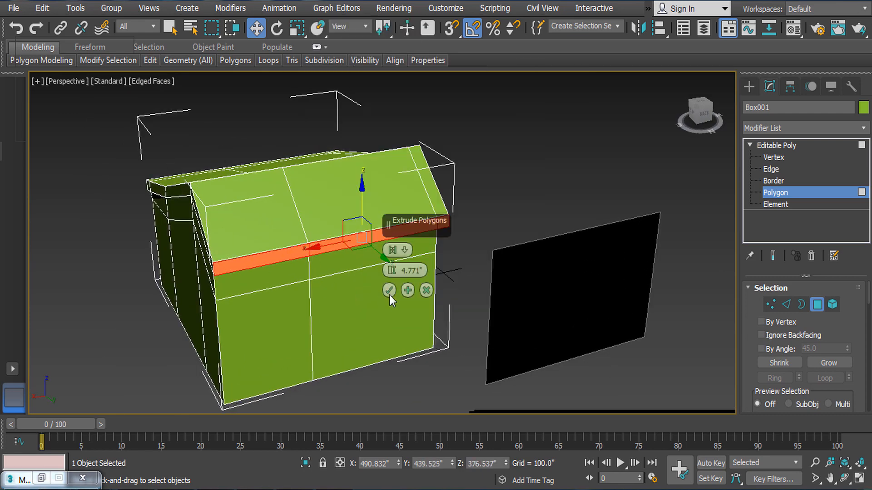
left_click(389, 294)
- Move the extruded rear eave outward to about Y 482.1" and down to about Z 348.7" to continue the roof slope
middle_click_drag(486, 292, 320, 274, "alt")
scroll(395, 259, "up", 4)
middle_click_drag(394, 259, 314, 186, "alt")
left_click_drag(292, 212, 263, 218)
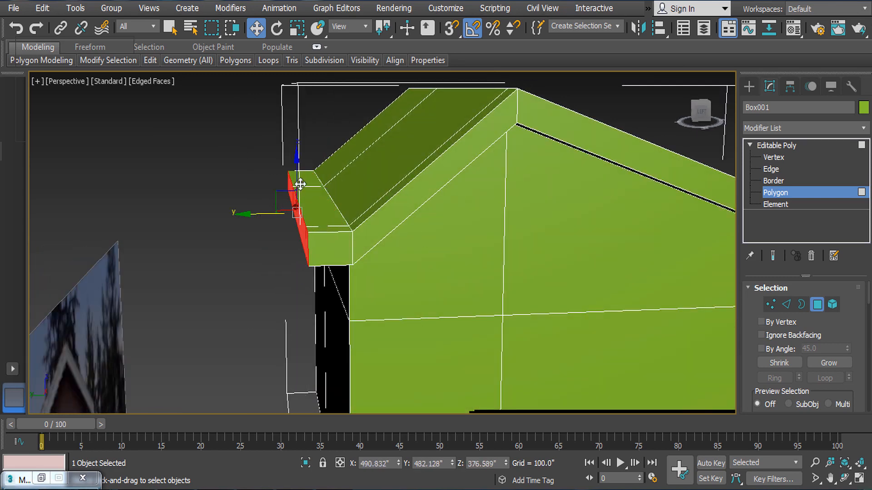
left_click_drag(297, 163, 295, 202)
middle_click_drag(305, 198, 296, 181, "alt")
left_click_drag(295, 178, 296, 184)
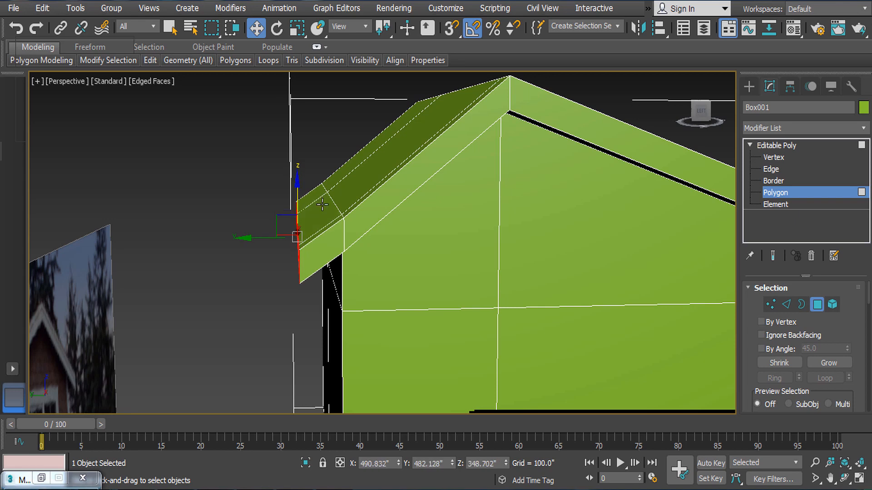
- Extrude the whole fascia strip on the gable end away from the photo and extend it outward to about X 895.6"
scroll(323, 205, "down", 2)
middle_click_drag(322, 204, 450, 279, "alt")
middle_click_drag(353, 265, 402, 287)
scroll(402, 288, "down", 3)
middle_click_drag(342, 289, 420, 273, "alt")
scroll(346, 283, "up", 3)
left_click(331, 235, "ctrl")
middle_click_drag(420, 272, 647, 243)
scroll(647, 243, "down", 3)
middle_click_drag(566, 272, 611, 311, "alt")
middle_click_drag(539, 275, 528, 263)
scroll(537, 241, "up", 3)
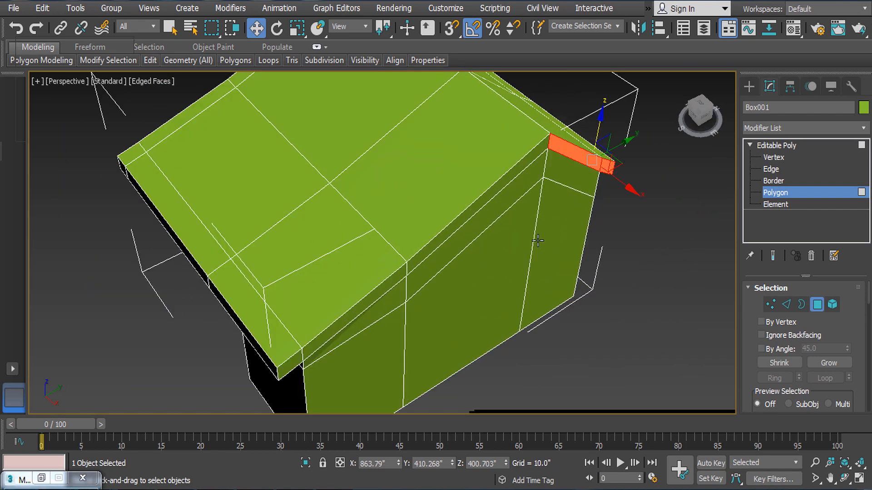
left_click(451, 234, "ctrl")
left_click(384, 287, "ctrl")
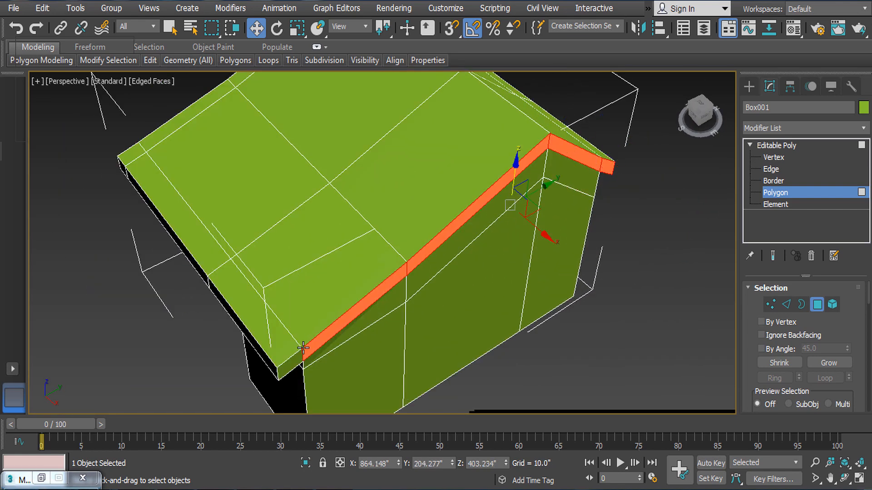
left_click(300, 358, "ctrl")
scroll(509, 293, "down", 4)
middle_click_drag(515, 295, 537, 305, "alt")
scroll(537, 305, "up", 2)
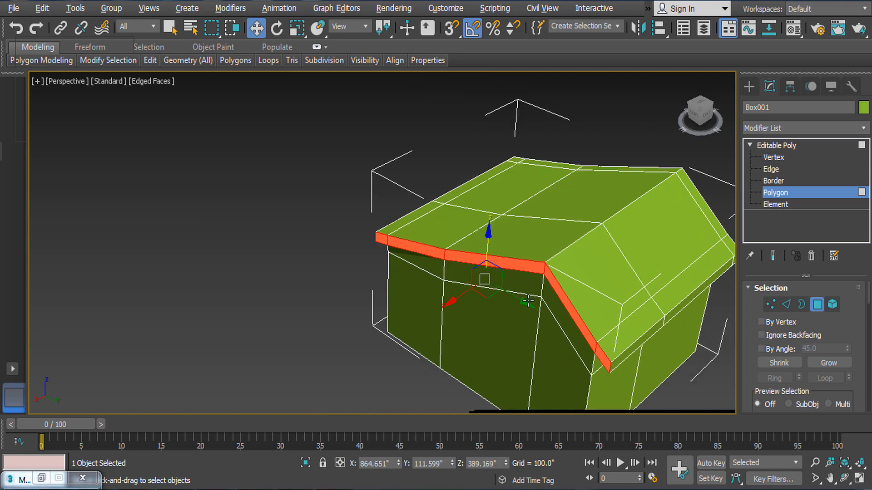
middle_click_drag(492, 273, 507, 220, "alt")
scroll(514, 265, "up", 2)
middle_click_drag(507, 221, 550, 180, "alt")
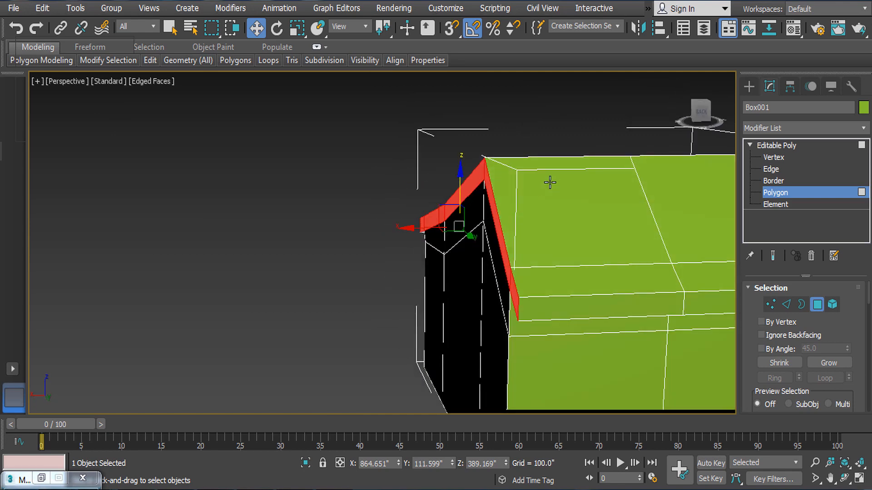
right_click(548, 178)
left_click(444, 218)
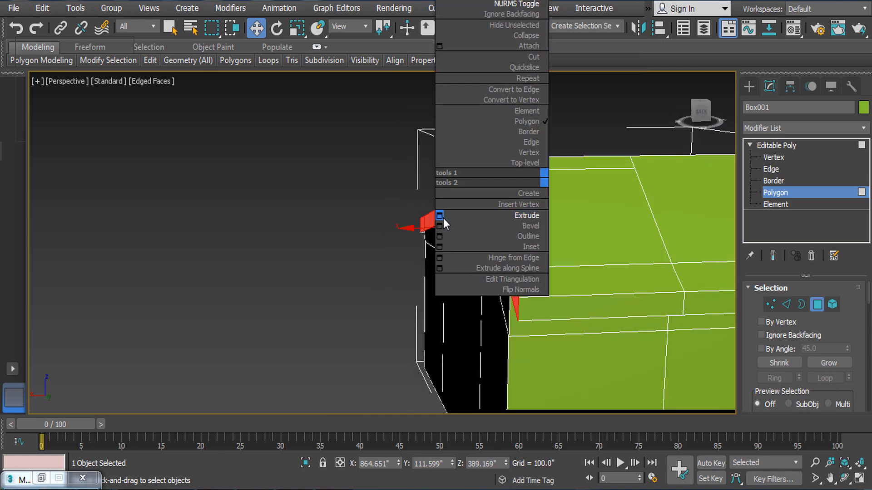
left_click(396, 288)
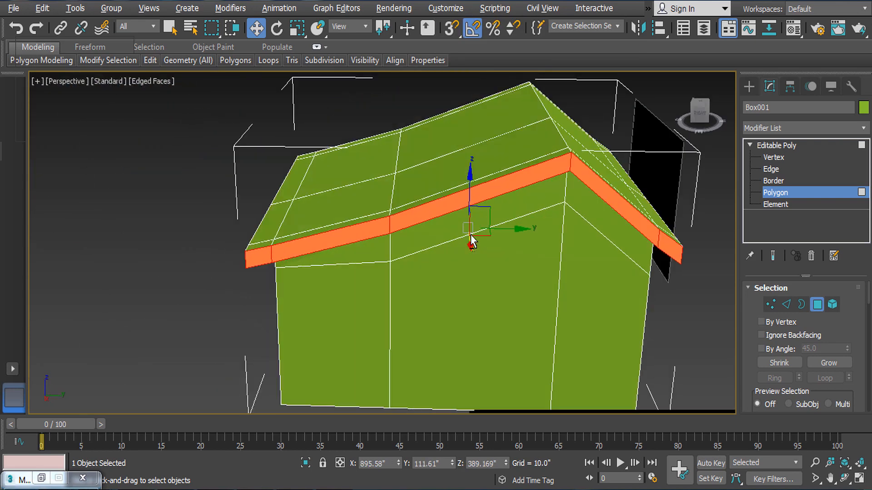
- Finish polygon editing and return to the house as a whole object, viewed from the porch side
middle_click_drag(469, 238, 494, 153, "alt")
scroll(454, 200, "down", 4)
middle_click_drag(468, 227, 636, 256, "alt")
middle_click_drag(546, 245, 604, 252, "alt")
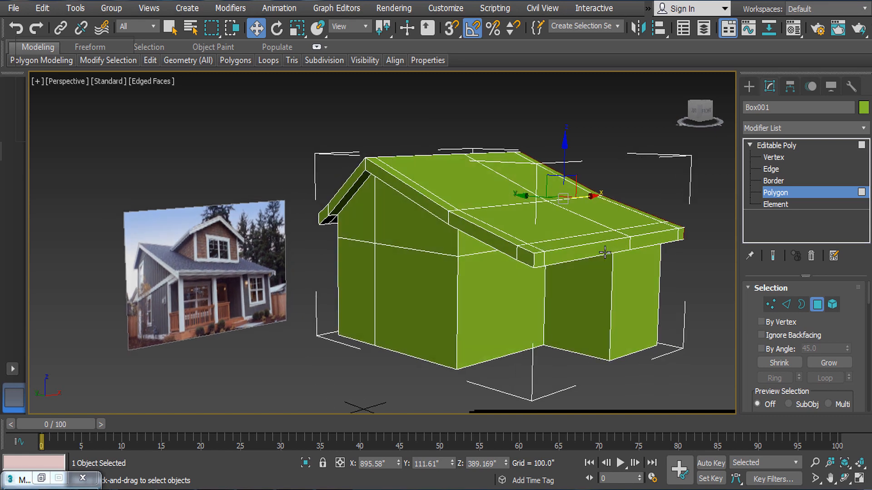
scroll(512, 285, "up", 3)
left_click(774, 147)
scroll(457, 224, "down", 3)
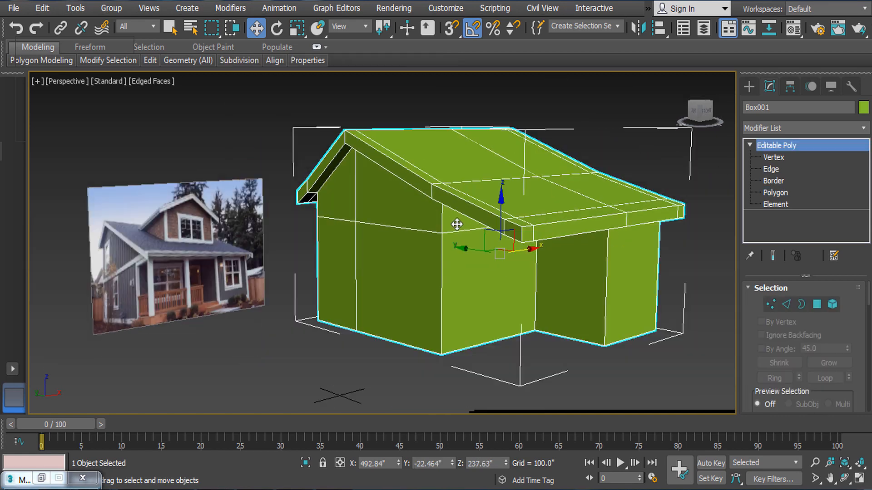
middle_click_drag(457, 224, 527, 234, "alt")
left_click(647, 314)
left_click(457, 283)
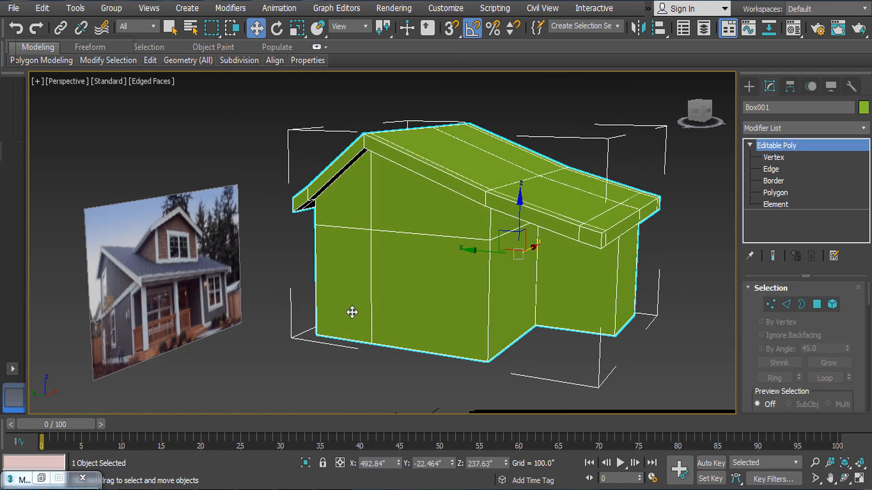
- Examine the porch, side wall and window layout in the reference photo against the modelled gable wall
scroll(407, 279, "up", 3)
scroll(407, 279, "up", 2)
middle_click_drag(363, 296, 446, 282)
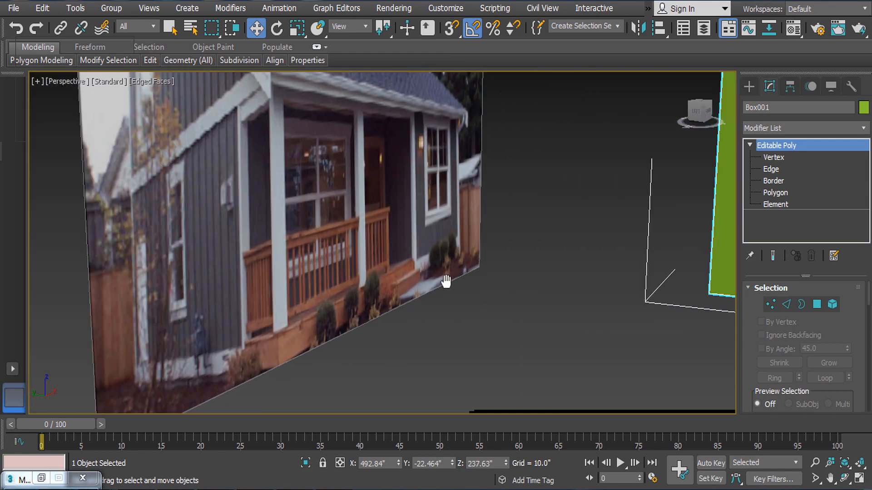
middle_click_drag(500, 286, 410, 312)
scroll(427, 325, "down", 6)
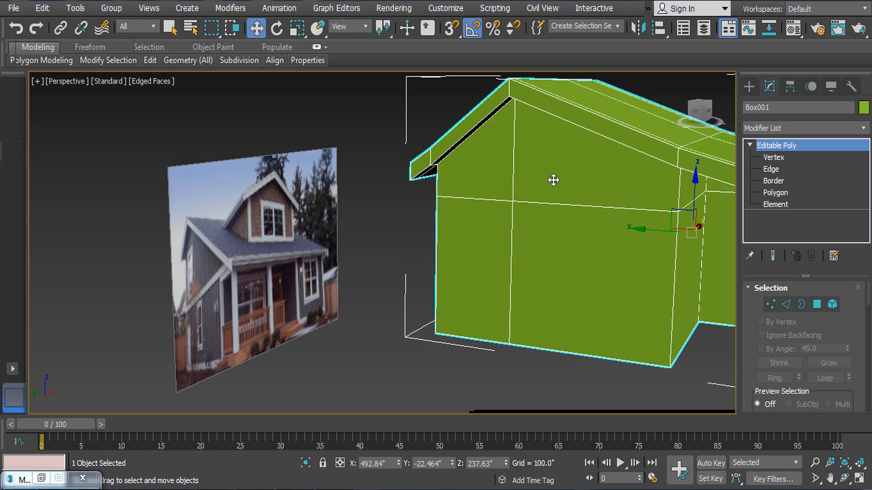
middle_click_drag(553, 180, 527, 227, "alt")
middle_click_drag(526, 227, 422, 195)
mouse_move(434, 235)
middle_mouse_down("alt")
mouse_move(462, 210)
mouse_move(444, 237)
middle_mouse_up("alt")
middle_click_drag(541, 267, 708, 273)
scroll(220, 172, "up", 5)
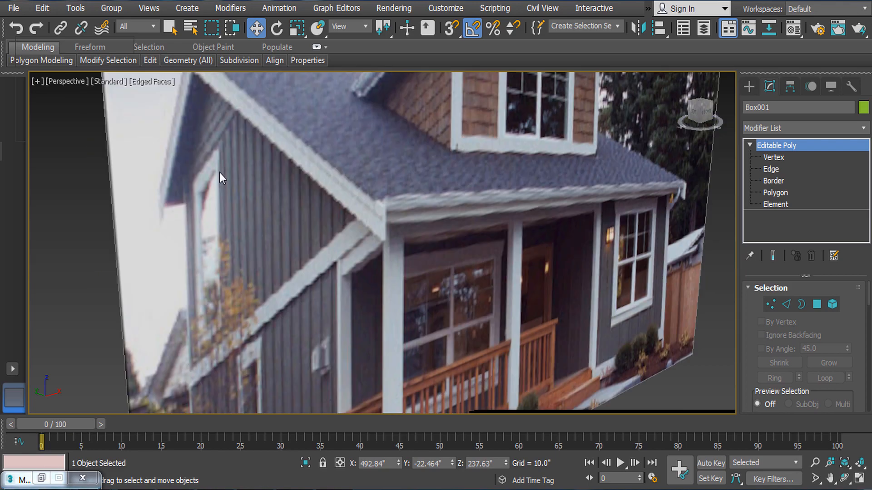
scroll(386, 255, "down", 6)
middle_click_drag(410, 256, 141, 337)
scroll(493, 270, "down", 3)
middle_click_drag(493, 271, 554, 231, "alt")
mouse_move(554, 231)
middle_mouse_down()
mouse_move(400, 244)
mouse_move(457, 210)
mouse_move(505, 216)
mouse_move(432, 224)
mouse_move(567, 170)
mouse_move(567, 229)
middle_mouse_up()
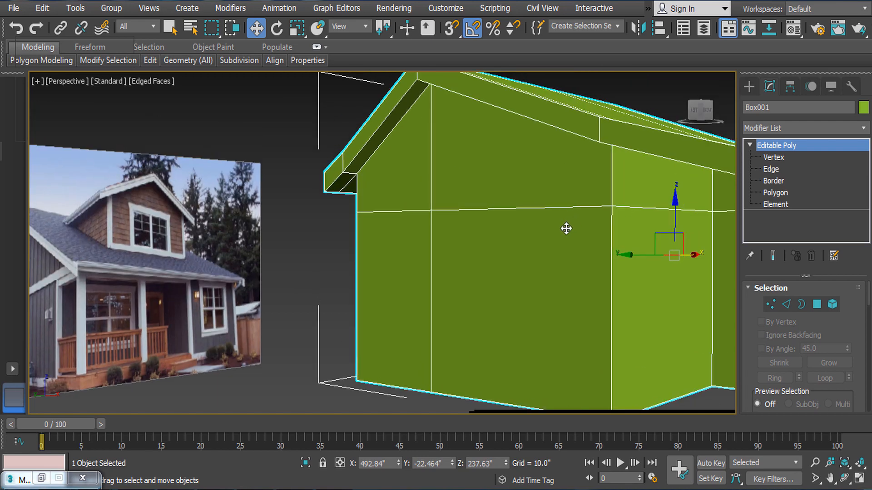
- Connect the ring of vertical edges on the upper walls below the roof with one segment and a slide of -55
left_click(790, 172)
left_click(613, 188)
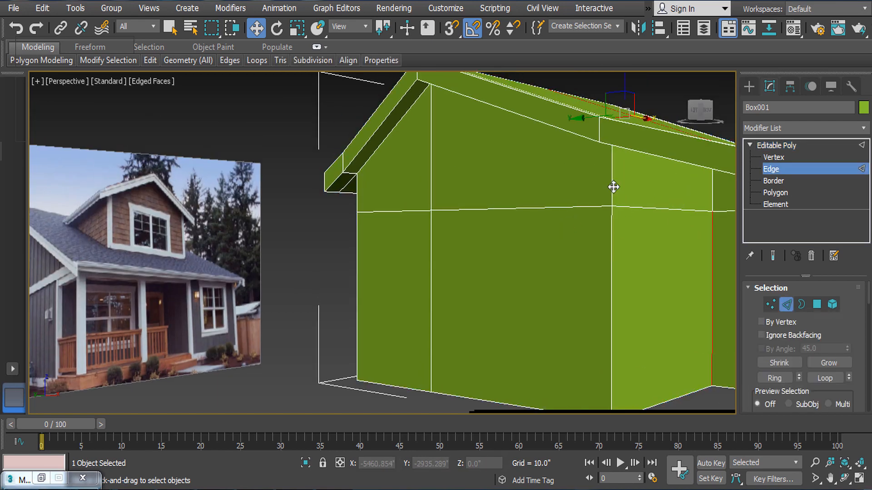
left_click(430, 179, "shift")
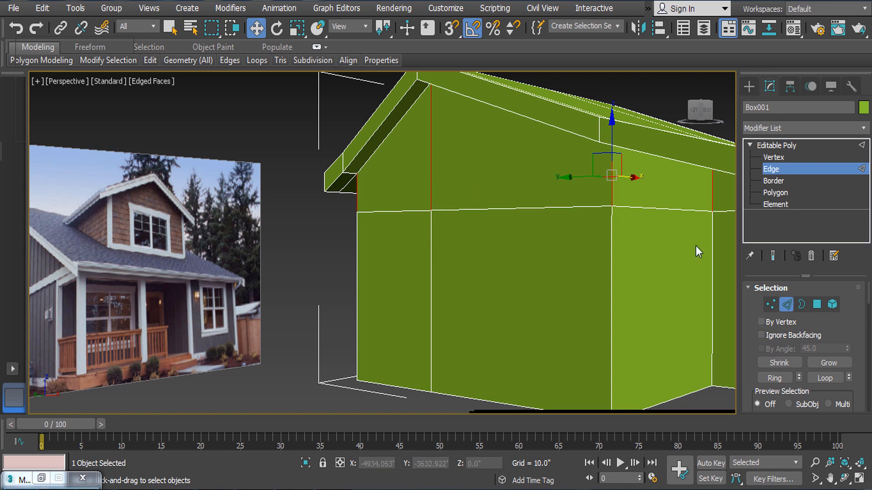
middle_click_drag(636, 254, 695, 263, "alt")
middle_click_drag(592, 246, 544, 248)
right_click(619, 178)
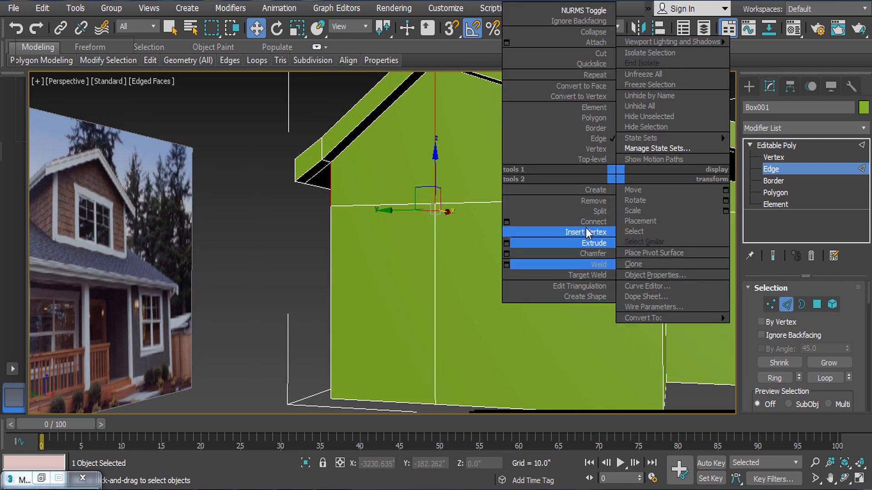
left_click(506, 219)
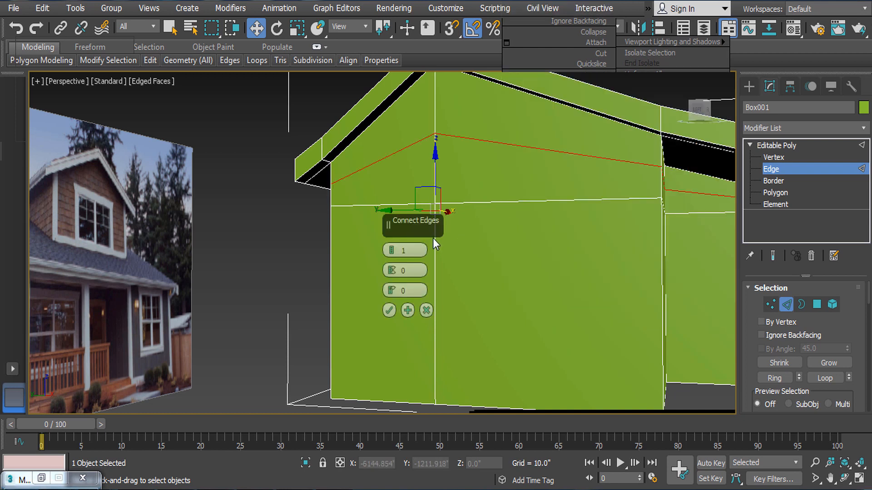
left_click_drag(395, 251, 505, 440)
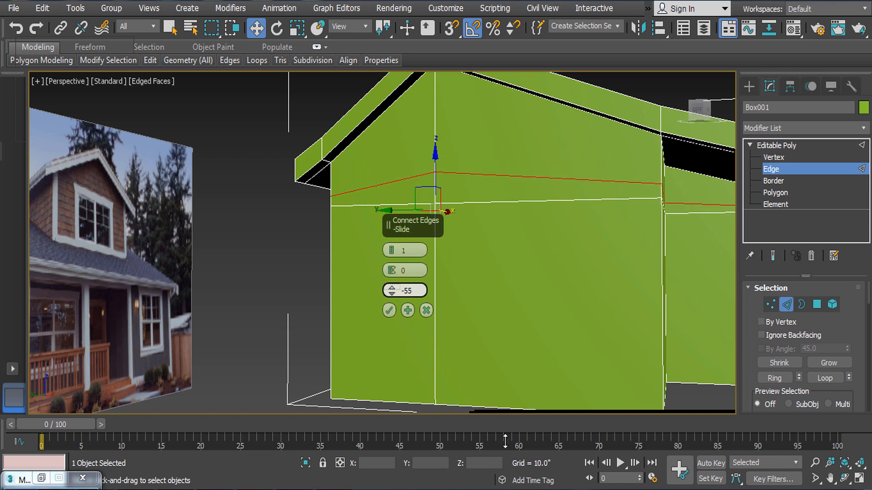
left_click(390, 311)
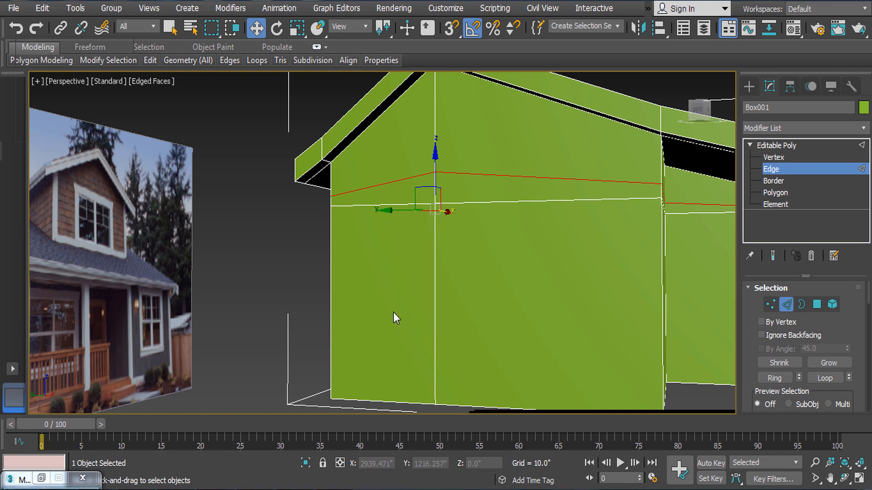
- Scale the two new edges across the photo-side gable wall along Z to flatten them into a horizontal line
left_click(509, 175)
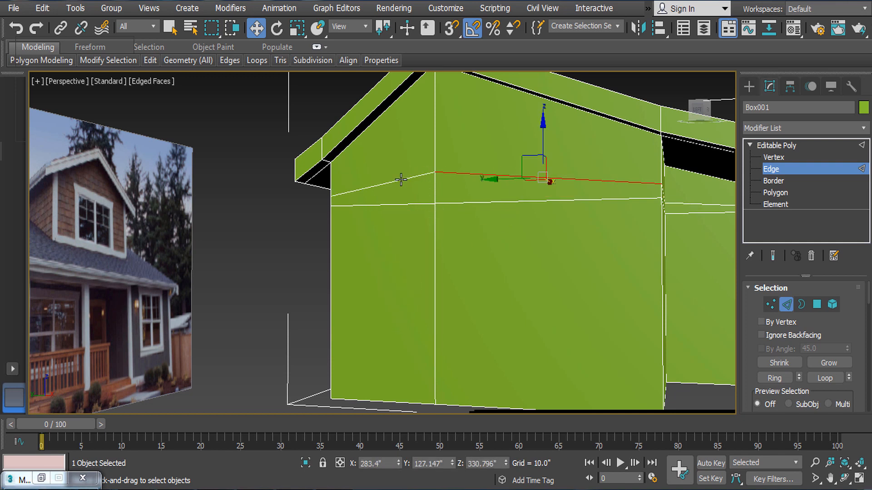
left_click(401, 180, "ctrl")
key("r")
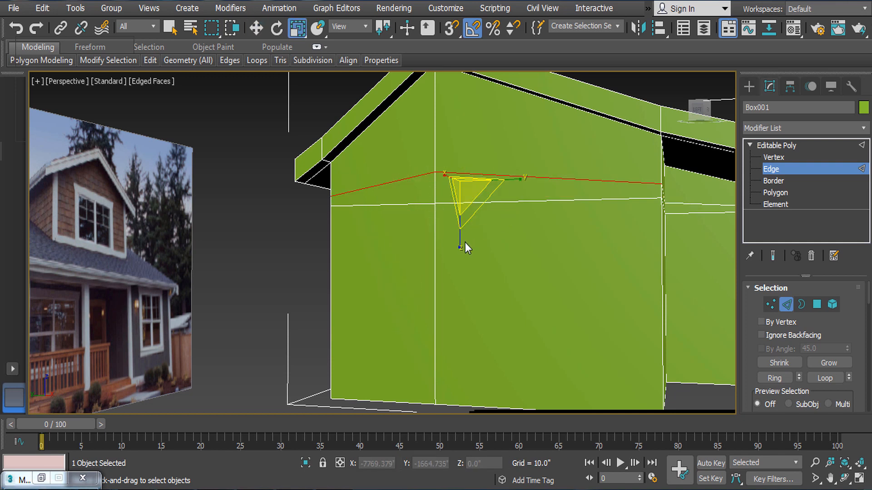
left_click_drag(460, 213, 462, 101)
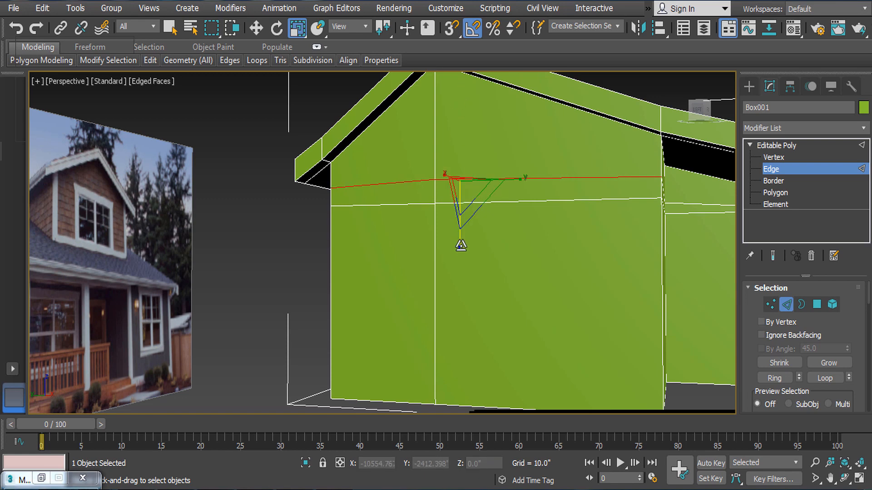
- Flatten the upper division line on the photo-side gable wall completely along Z and finish edge editing
left_click_drag(461, 245, 466, 129)
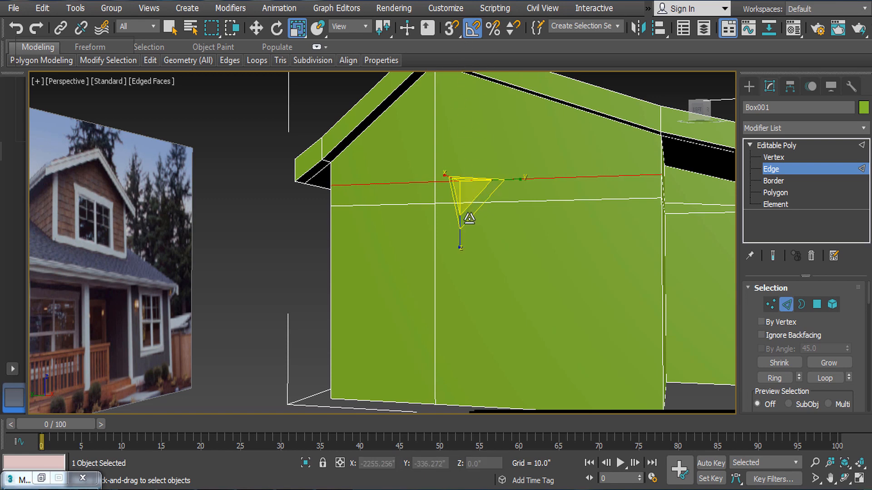
left_click(787, 149)
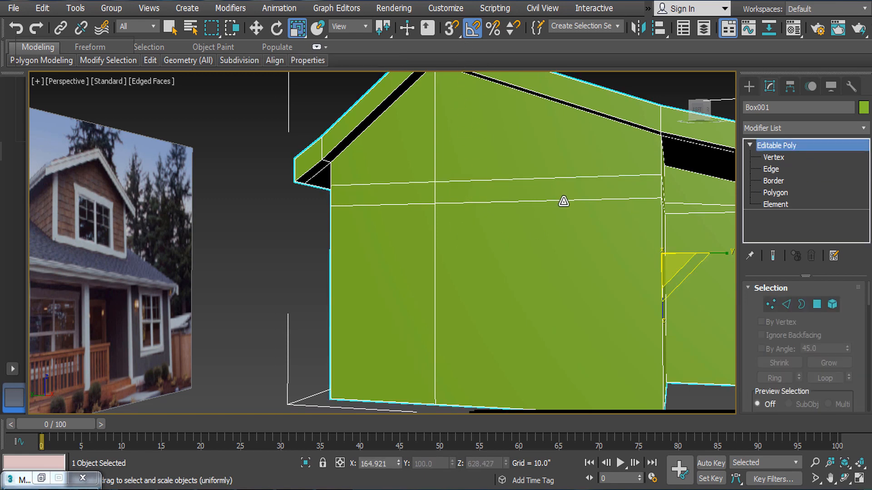
scroll(563, 201, "down", 4)
middle_click_drag(578, 203, 590, 204)
scroll(597, 203, "up", 4)
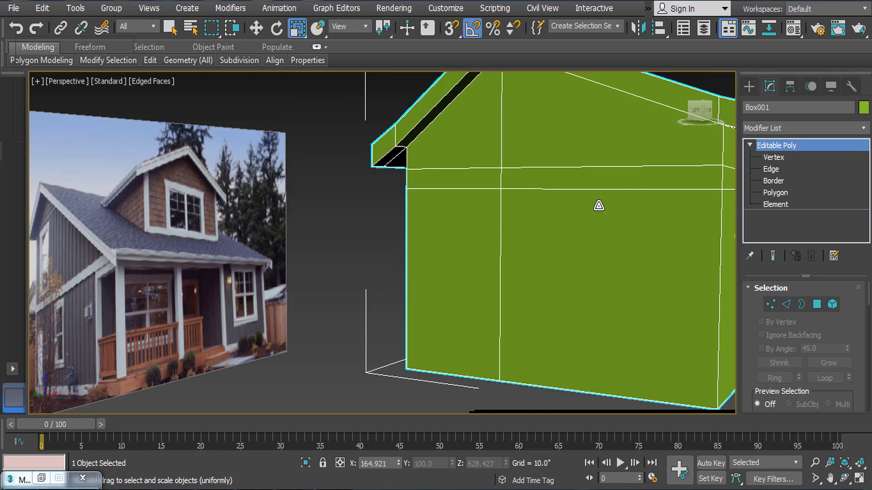
scroll(551, 206, "down", 5)
mouse_move(586, 200)
middle_mouse_down("alt")
mouse_move(606, 200)
mouse_move(555, 189)
mouse_move(574, 179)
mouse_move(575, 195)
middle_mouse_up("alt")
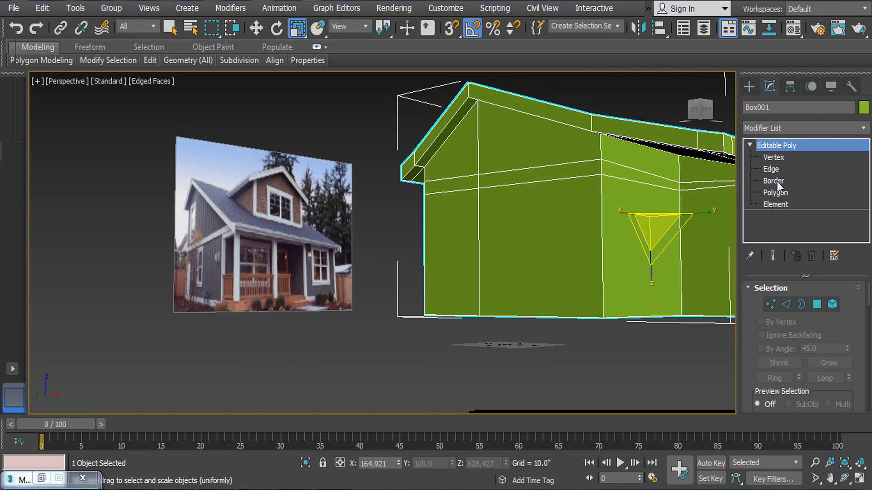
- Select the two polygons of the narrow band across the photo-side gable wall and inspect the strip they form
left_click(776, 182)
left_click(789, 194)
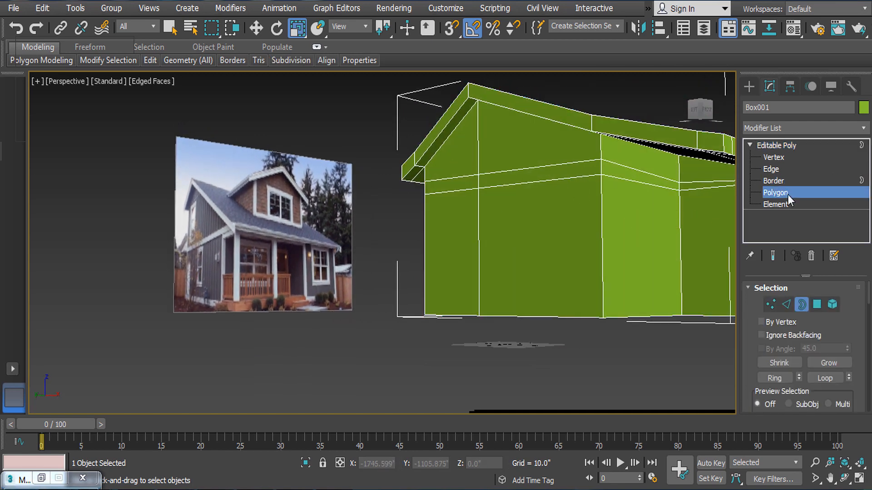
left_click(576, 181)
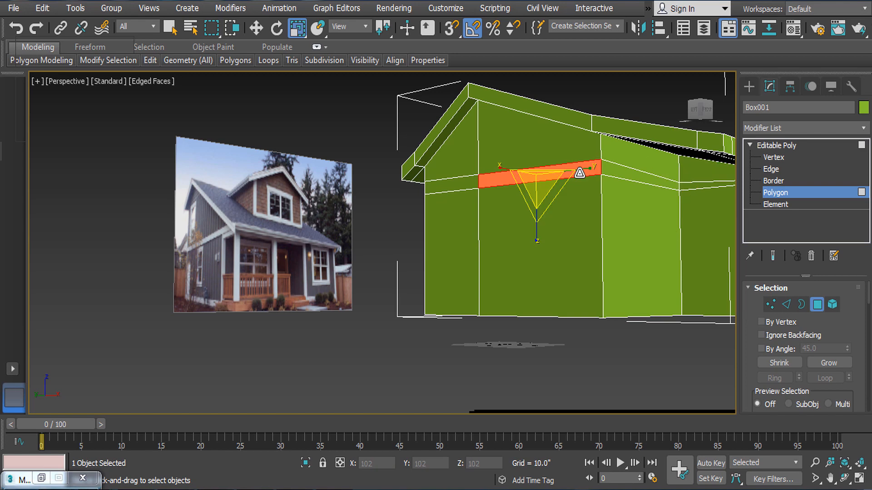
left_click(465, 182, "ctrl")
middle_click_drag(465, 183, 540, 207, "alt")
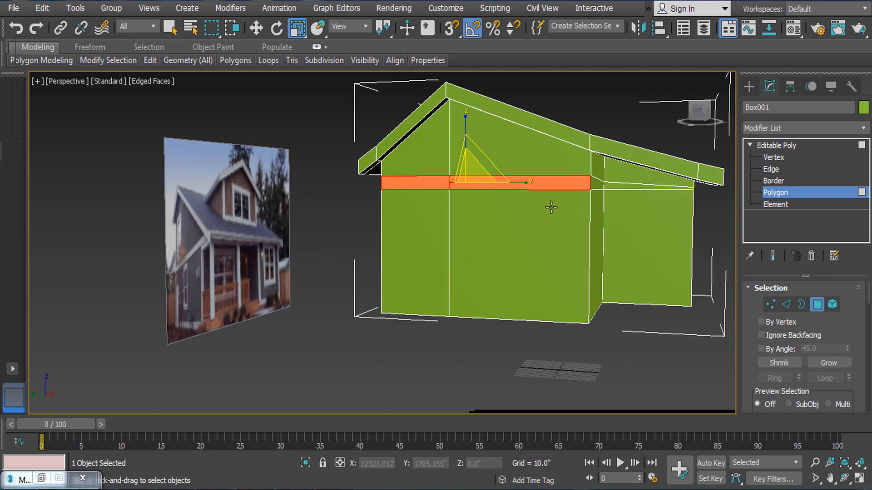
- Start vertex editing, select the vertices at the roof ridge and bring up the left view of the house
left_click(773, 157)
scroll(560, 222, "up", 3)
middle_click_drag(483, 189, 486, 276)
left_click_drag(481, 151, 368, 203)
middle_click_drag(356, 204, 375, 203, "alt")
key("f")
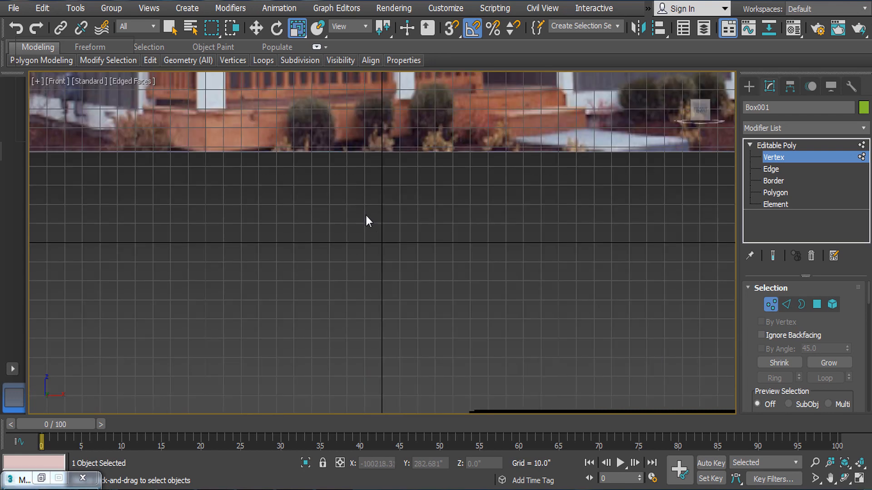
scroll(367, 215, "down", 6)
key("l")
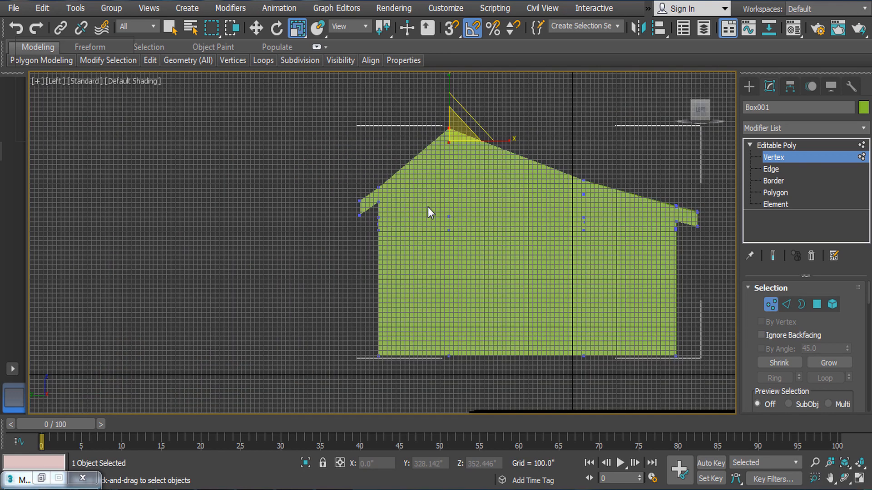
scroll(418, 212, "up", 5)
scroll(446, 181, "down", 4)
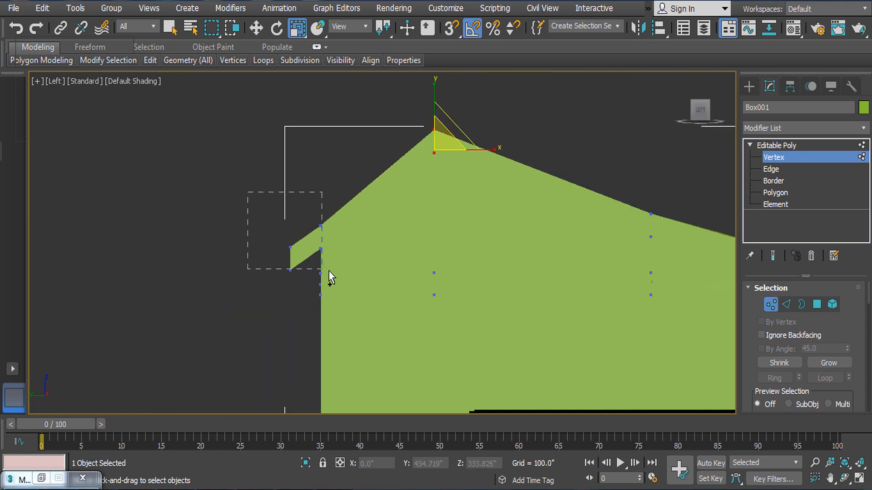
- Add the short roof side's eave vertices to the ridge selection and raise them together along the vertical axis
left_click_drag(298, 277, 298, 279, "ctrl")
left_click_drag(317, 200, 332, 270, "ctrl")
key("F4")
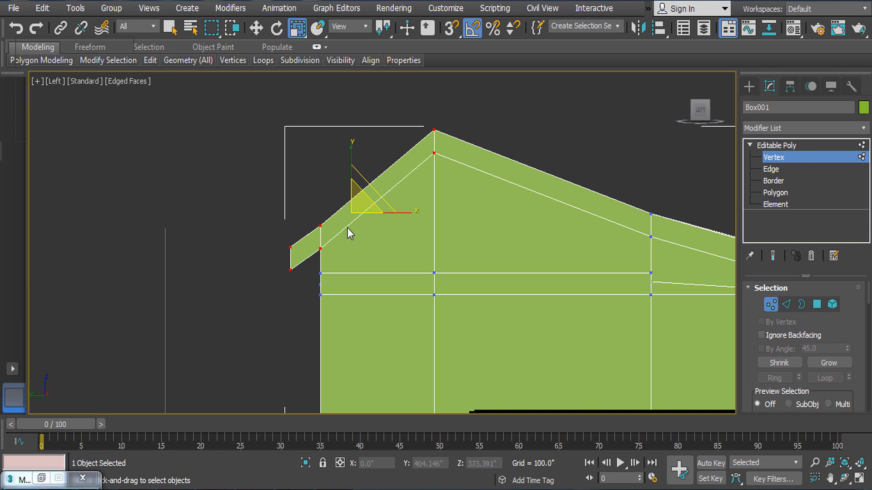
key("e")
key("w")
left_click_drag(353, 169, 350, 89)
middle_click_drag(598, 182, 402, 221)
scroll(403, 221, "down", 2)
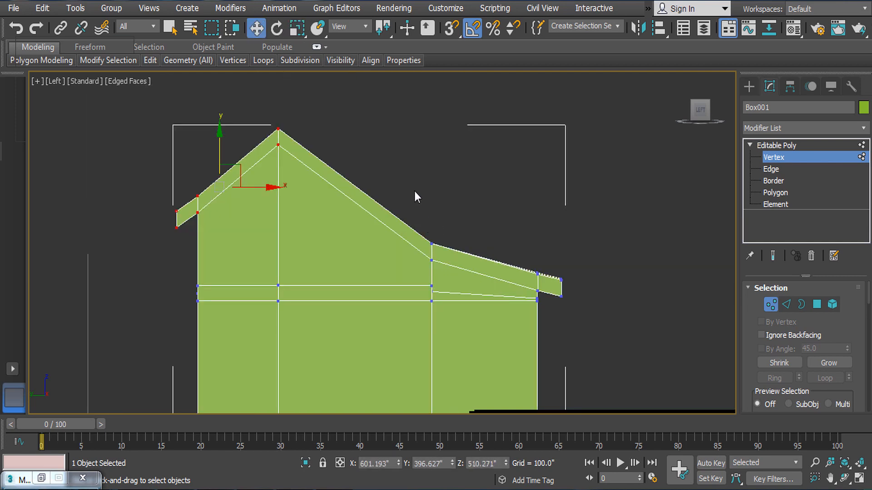
- Raise the mid-slope vertices to straighten the long roof side, lower its overhang end slightly and finish vertex editing
left_click_drag(415, 192, 443, 272)
left_click_drag(432, 194, 433, 178)
left_click_drag(594, 227, 550, 311)
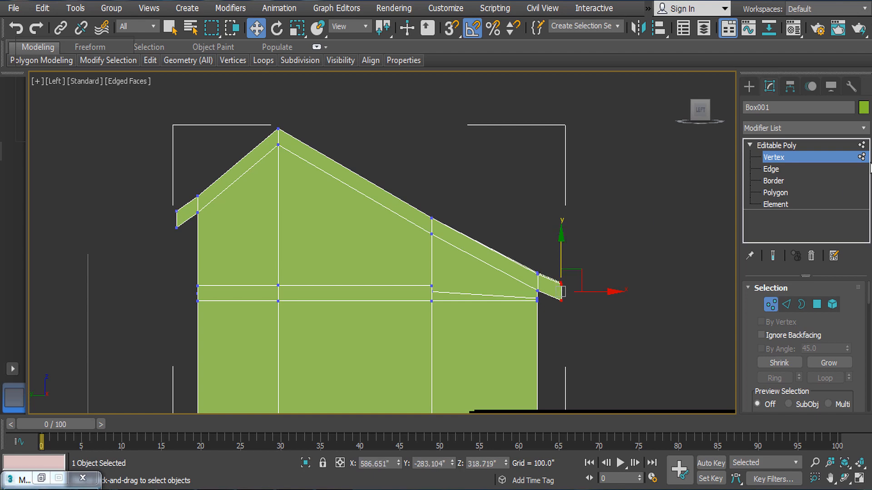
left_click(808, 145)
scroll(559, 177, "down", 3)
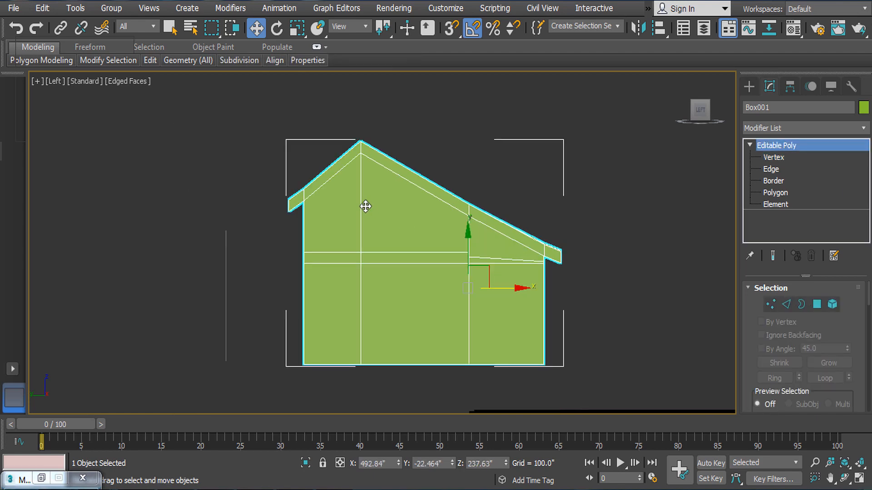
- Lower the two peaked band vertices below the ridge on the opposite gable wall to level with the neighbouring band vertices
scroll(365, 206, "up", 2)
middle_click_drag(344, 219, 378, 269, "alt")
middle_click_drag(521, 259, 557, 235, "alt")
scroll(557, 236, "up", 3)
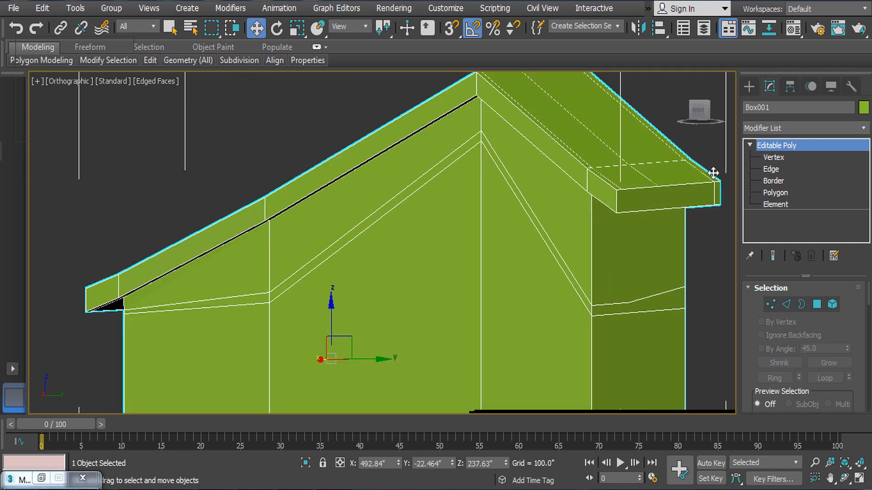
left_click(771, 157)
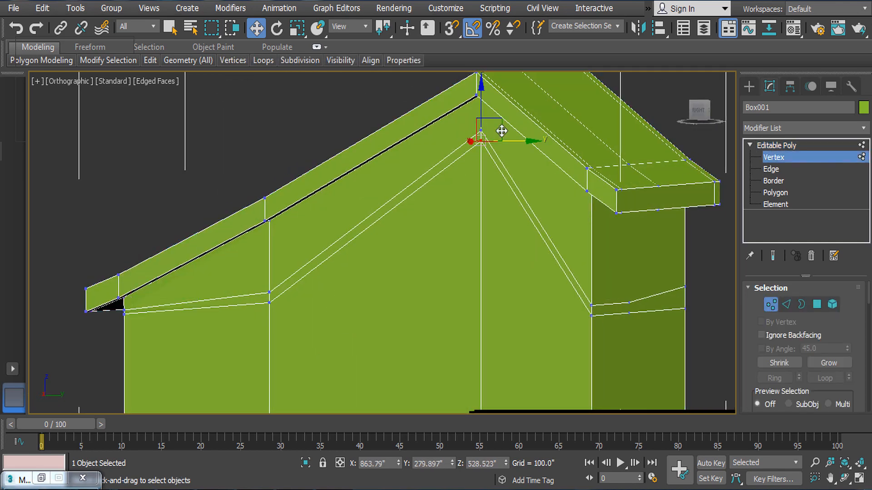
scroll(489, 202, "up", 5)
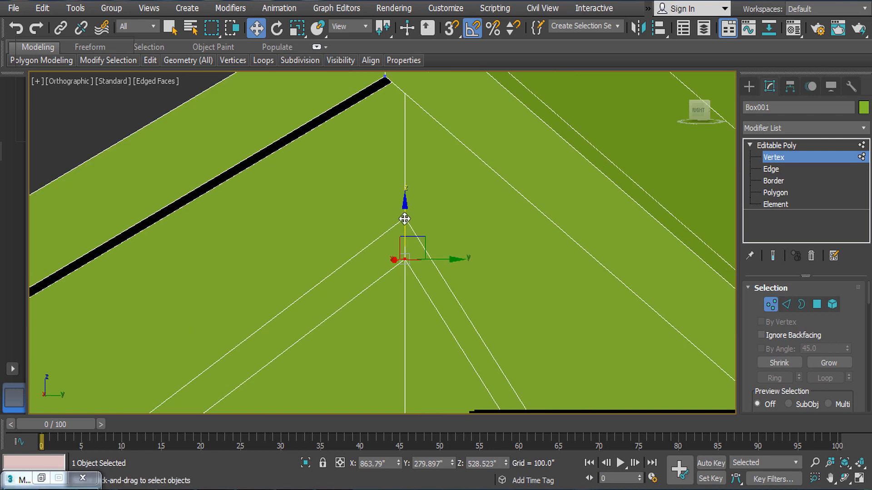
left_click_drag(406, 191, 401, 364)
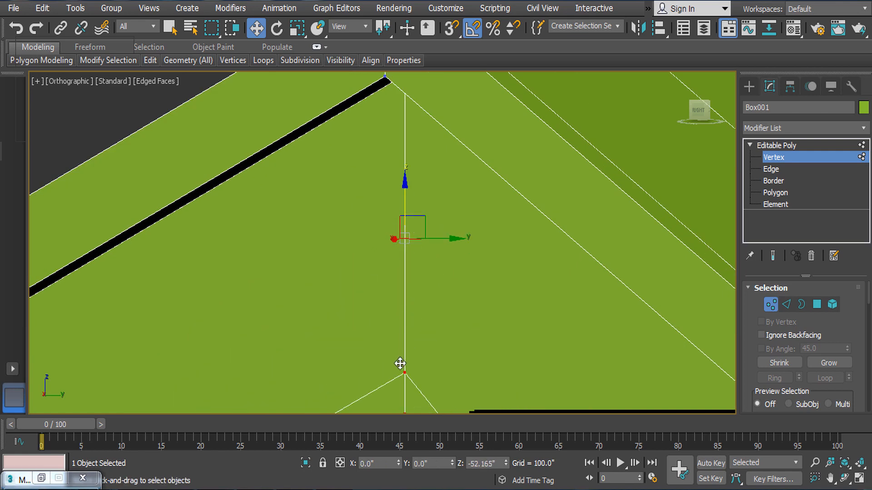
scroll(444, 136, "down", 4)
left_click_drag(449, 137, 435, 289)
scroll(536, 302, "down", 8)
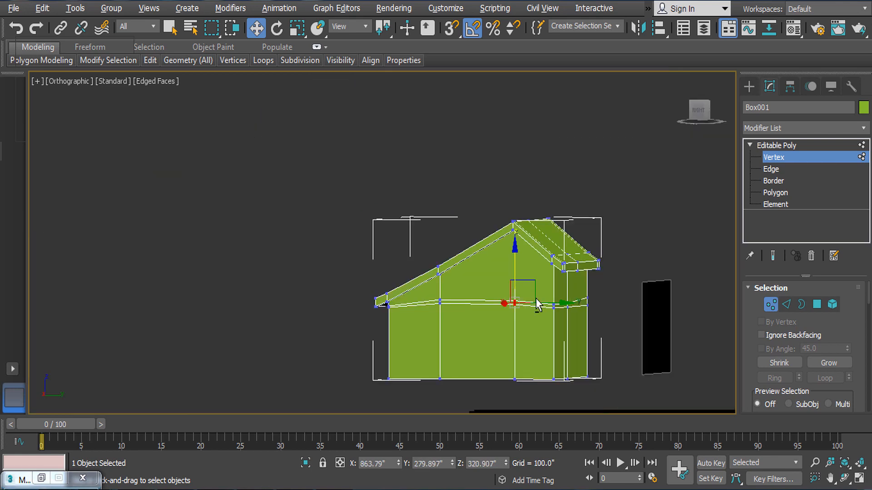
- Examine the wall height and porch base in the reference photo against the modelled lower walls
middle_click_drag(536, 302, 592, 240, "alt")
scroll(278, 276, "up", 4)
middle_click_drag(313, 312, 318, 321)
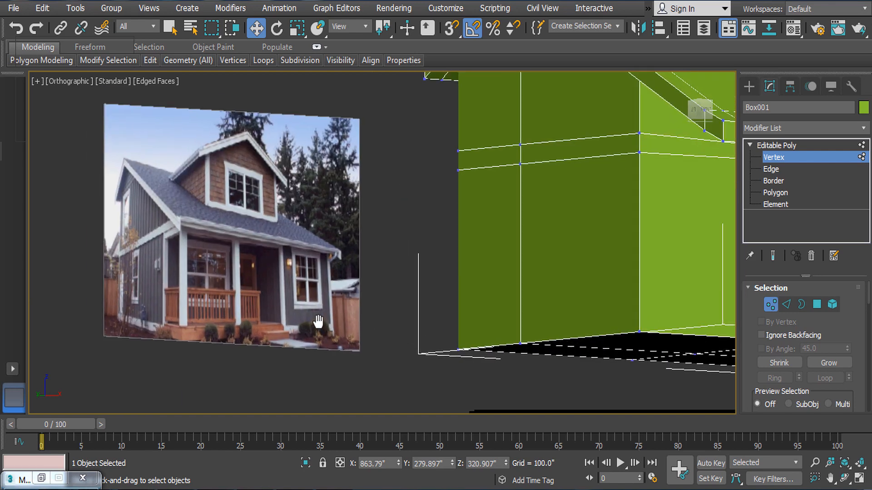
middle_click_drag(456, 328, 175, 350)
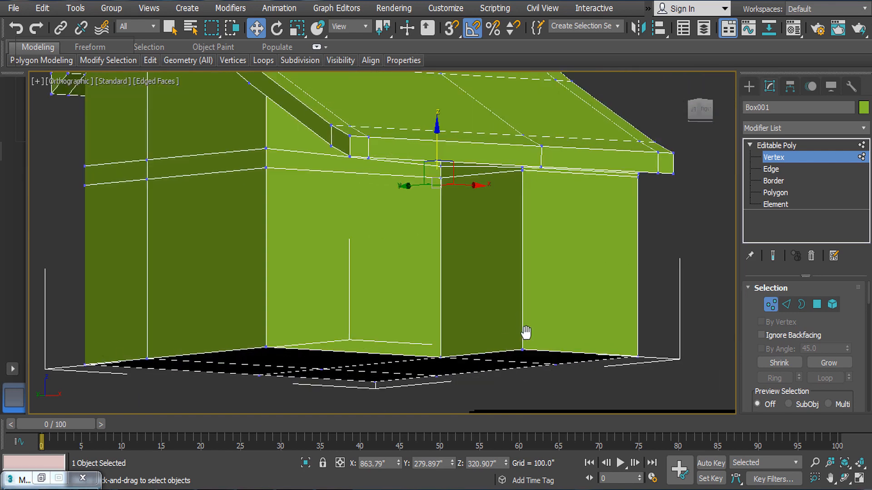
scroll(532, 341, "down", 4)
middle_click_drag(526, 333, 617, 284)
scroll(510, 331, "up", 4)
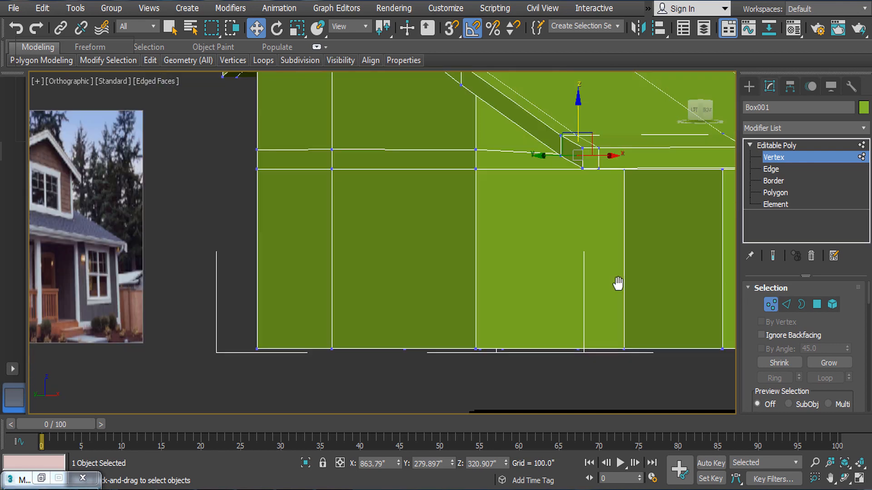
middle_click_drag(432, 331, 389, 331)
- Move all base vertices of the house down about 54 inches along Z and finish vertex editing
scroll(409, 330, "down", 6)
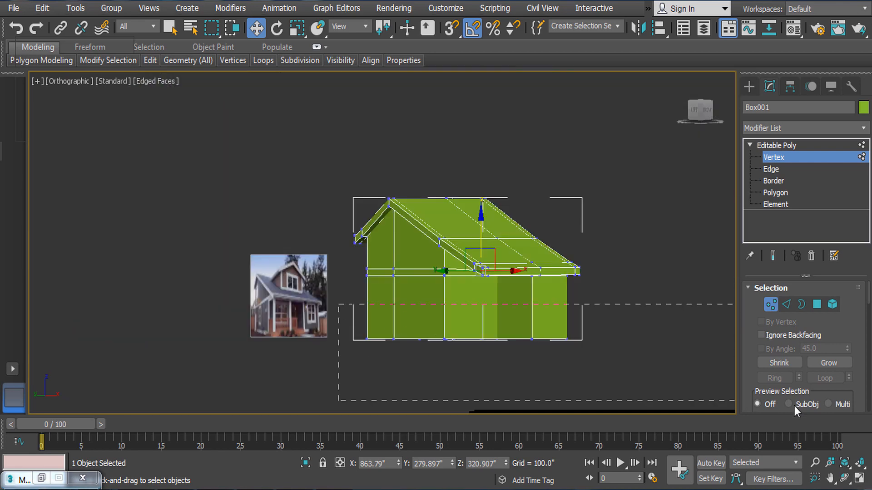
left_click_drag(794, 406, 796, 408)
scroll(516, 309, "up", 2)
key("e")
key("w")
left_click_drag(448, 314, 448, 328)
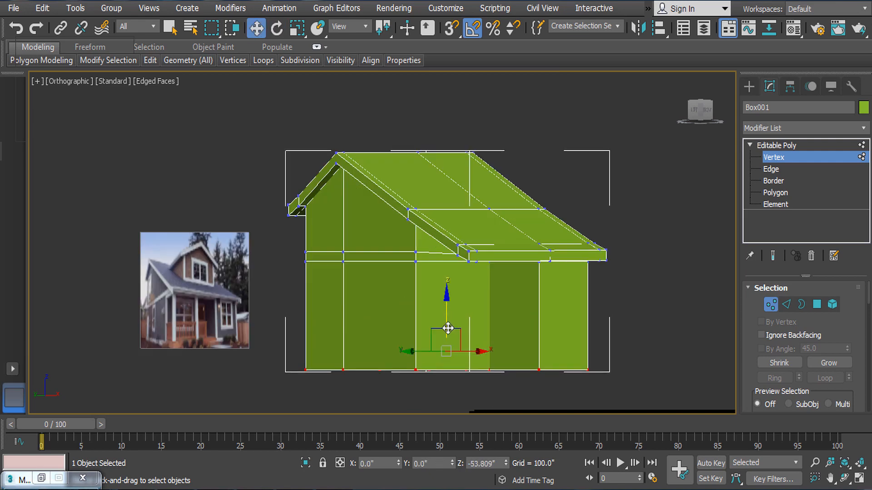
middle_click_drag(470, 337, 512, 279)
middle_click_drag(358, 296, 306, 273, "alt")
scroll(419, 321, "up", 3)
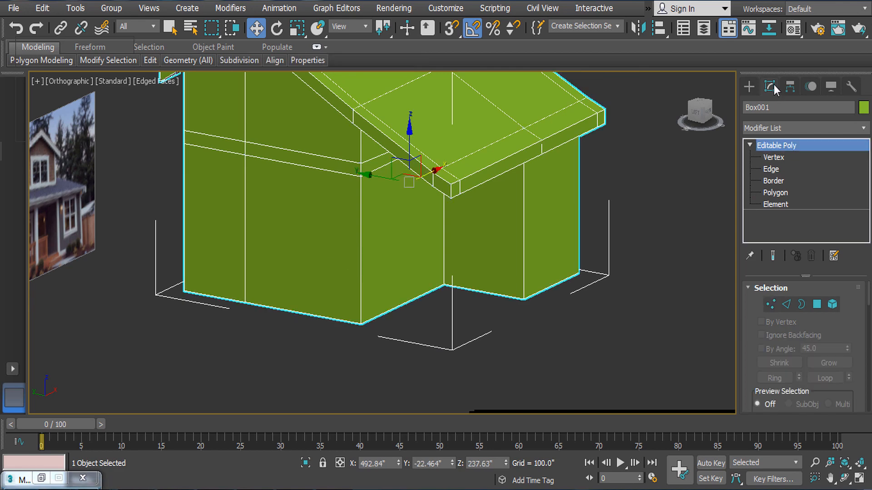
- Create a box about 205 by 52 by 166 inches at the foot of the low-roof wall section in the left view
left_click(750, 86)
left_click(780, 171)
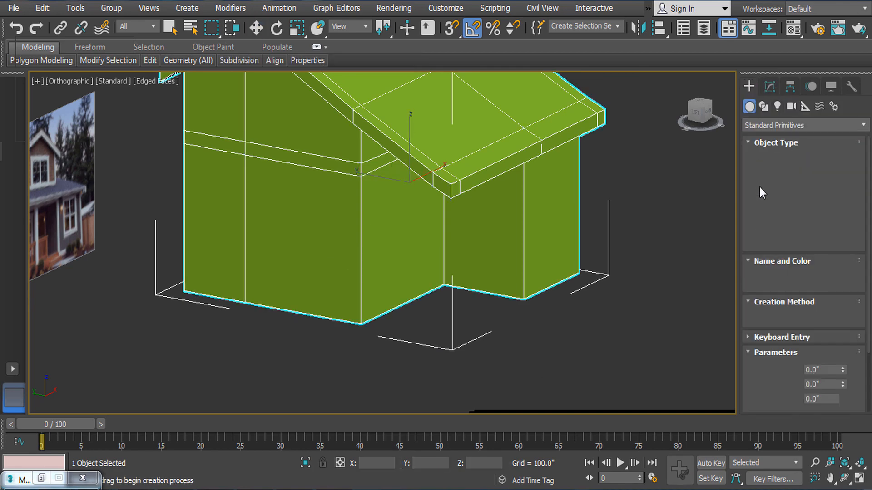
key("f")
middle_click_drag(590, 319, 580, 314)
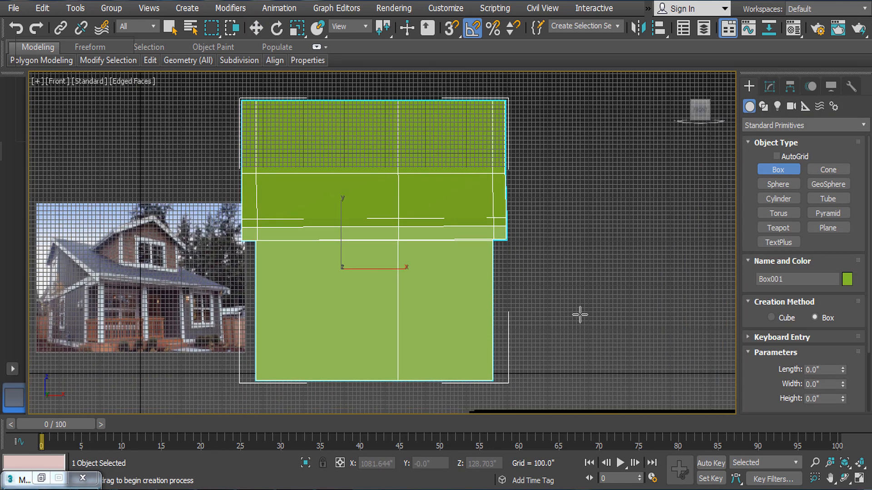
key("l")
key("z")
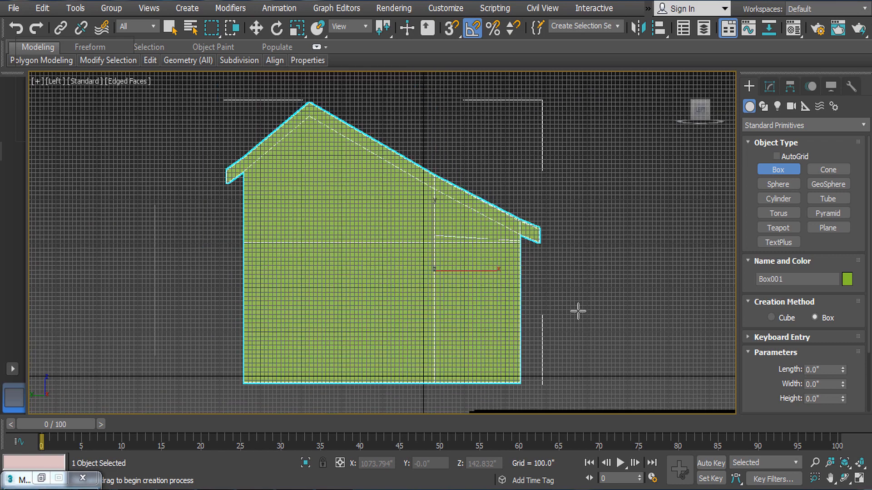
key("f")
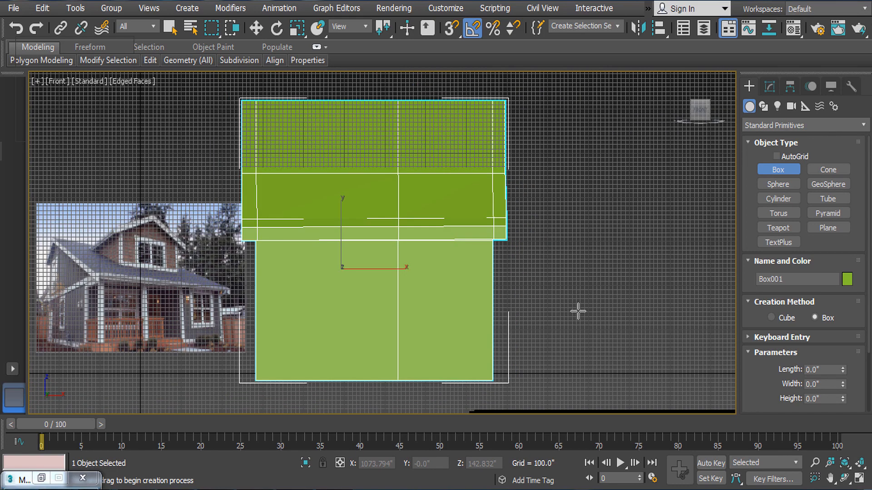
middle_click_drag(578, 311, 587, 314)
middle_click_drag(506, 334, 515, 316)
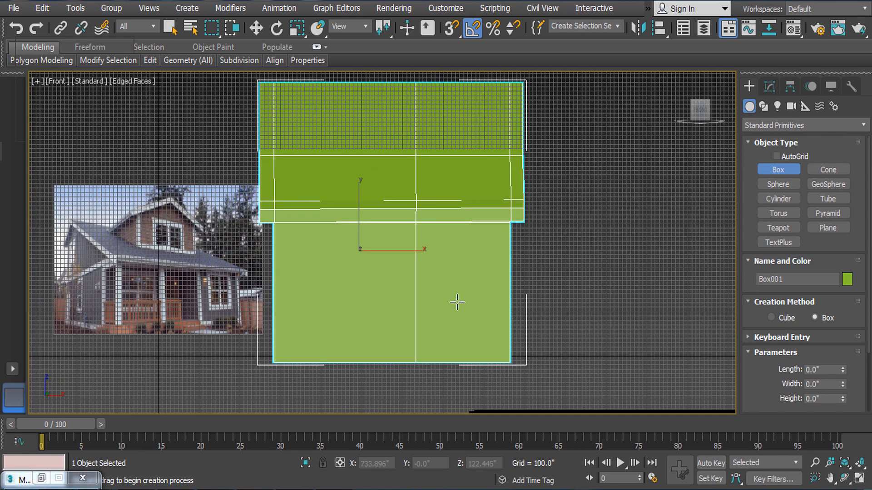
key("g")
middle_click_drag(539, 311, 251, 326, "alt")
key("l")
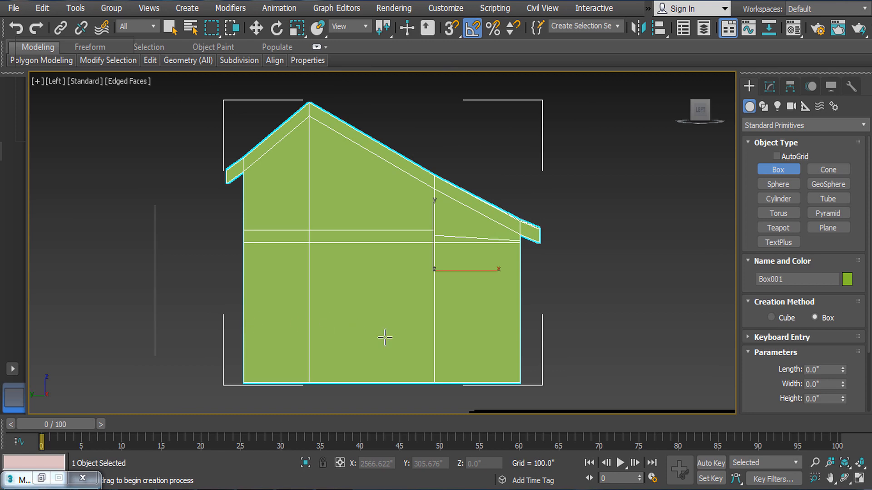
middle_click_drag(458, 361, 442, 313)
scroll(442, 314, "up", 2)
left_click_drag(409, 307, 528, 339)
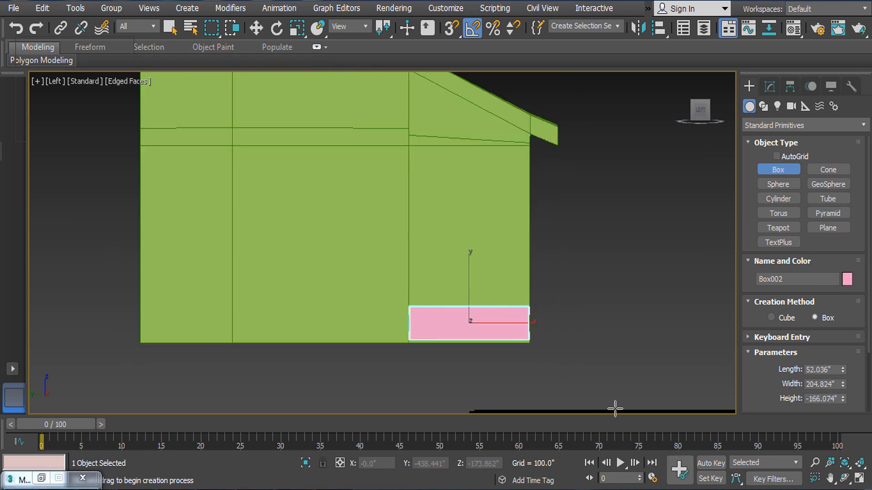
- Move the new box along X to 695.7 inches in the top view, lining it up with the house's outer wall
key("t")
scroll(382, 330, "up", 5)
middle_click_drag(382, 330, 462, 338)
scroll(454, 331, "down", 5)
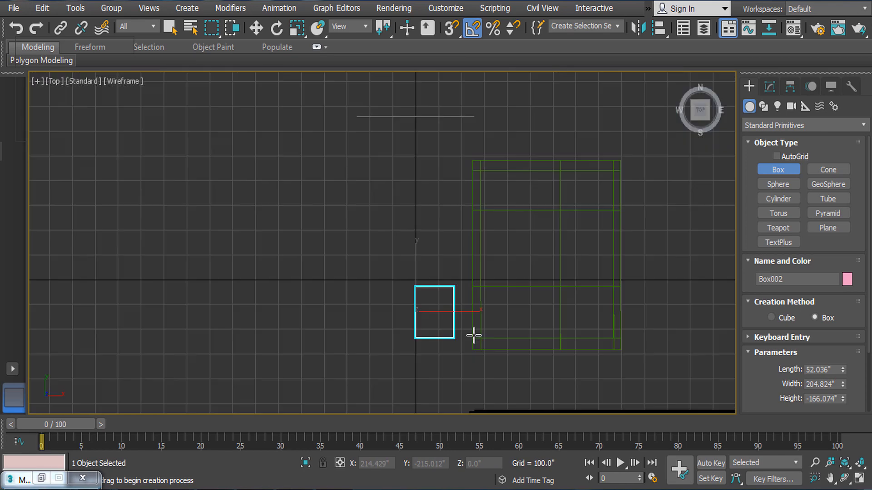
scroll(475, 337, "down", 4)
scroll(504, 346, "up", 4)
right_click(489, 350)
scroll(488, 351, "up", 1)
key("w")
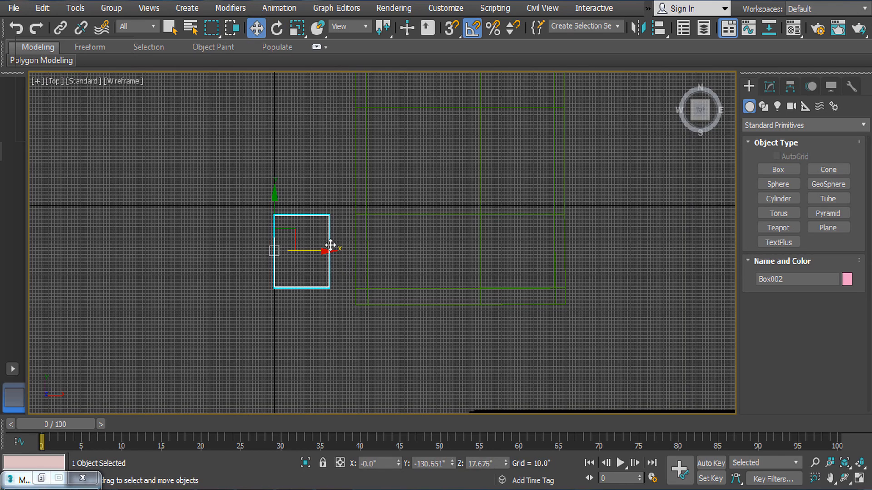
left_click_drag(330, 245, 552, 277)
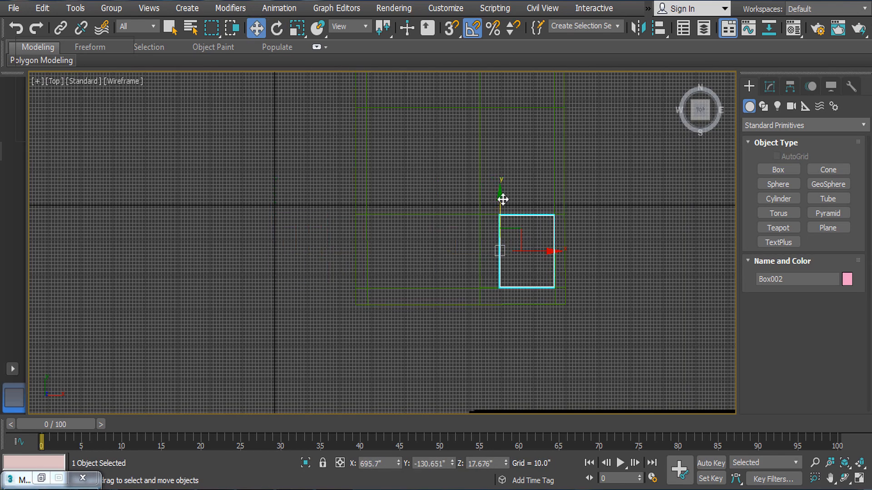
- Move the porch box to about X 278.7, Y -142.6 inches, into the recess under the low roof
left_click_drag(502, 198, 508, 75)
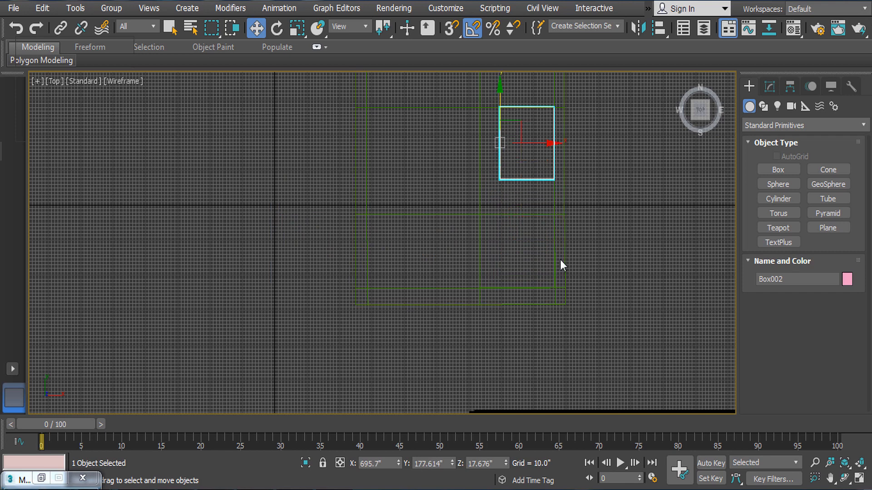
key("p")
key("z")
scroll(565, 300, "down", 1)
middle_click_drag(574, 321, 541, 254, "alt")
scroll(555, 333, "down", 10)
scroll(585, 310, "up", 3)
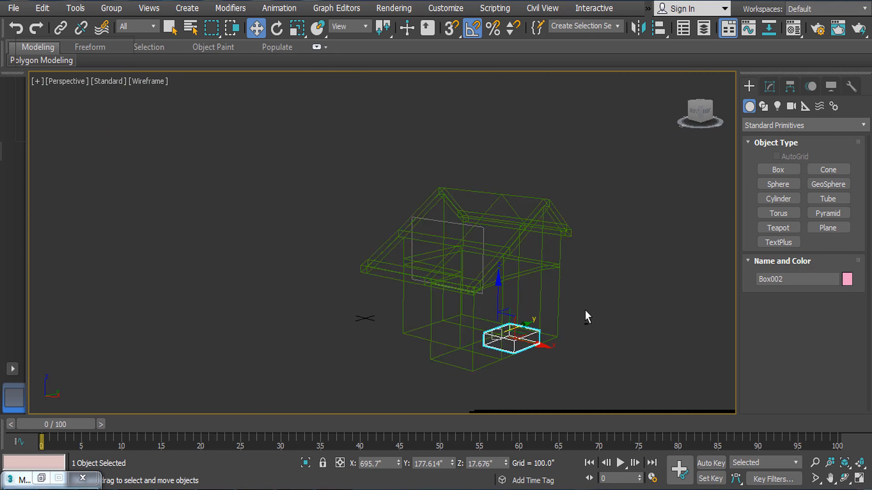
key("F3")
mouse_move(580, 321)
middle_mouse_down("alt")
mouse_move(609, 358)
mouse_move(677, 343)
mouse_move(544, 329)
middle_mouse_up("alt")
scroll(543, 329, "up", 4)
left_click_drag(488, 284, 416, 290)
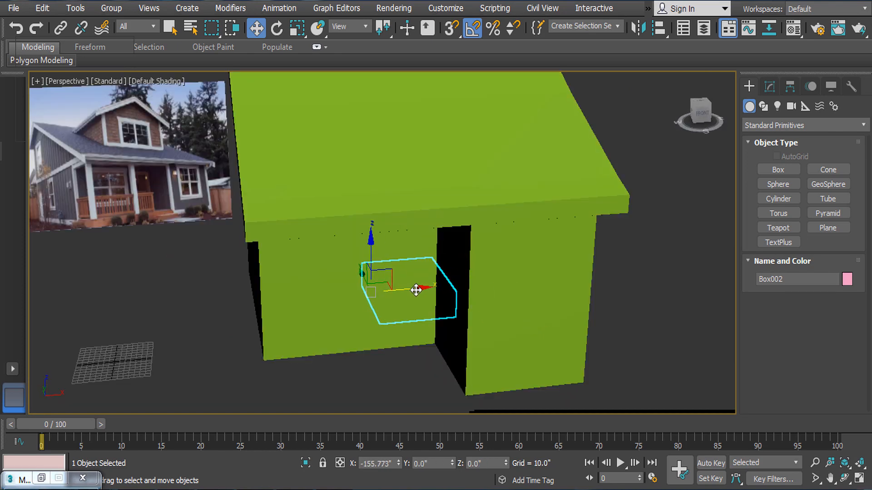
middle_click_drag(416, 290, 382, 296, "alt")
left_click_drag(368, 298, 499, 373)
middle_click_drag(500, 372, 514, 348, "alt")
left_click_drag(529, 337, 417, 357)
- Scale the porch box to about 211% along X and 107% along Y, and nudge it along Y against the wall
key("r")
middle_click_drag(416, 358, 413, 370, "alt")
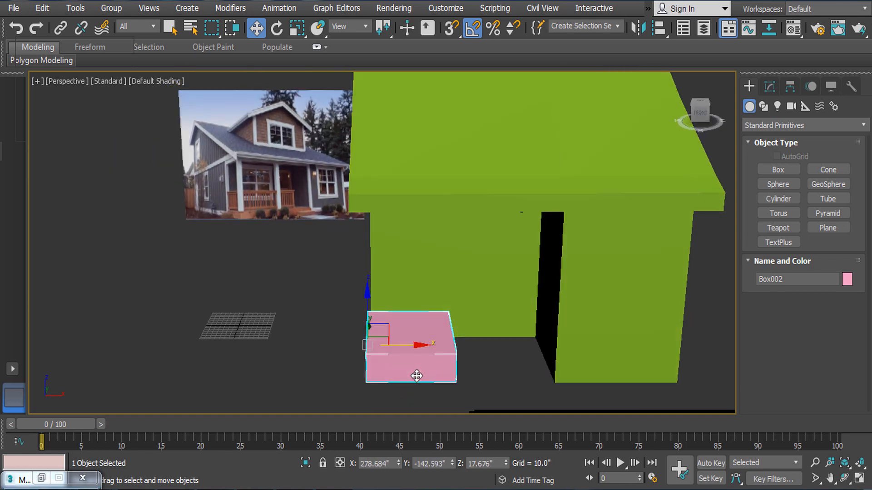
left_click_drag(421, 346, 474, 347)
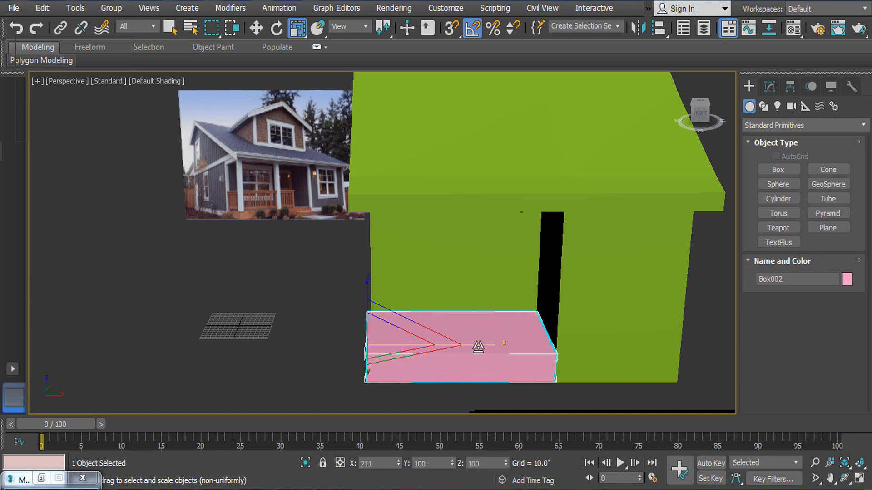
middle_click_drag(478, 347, 564, 341, "alt")
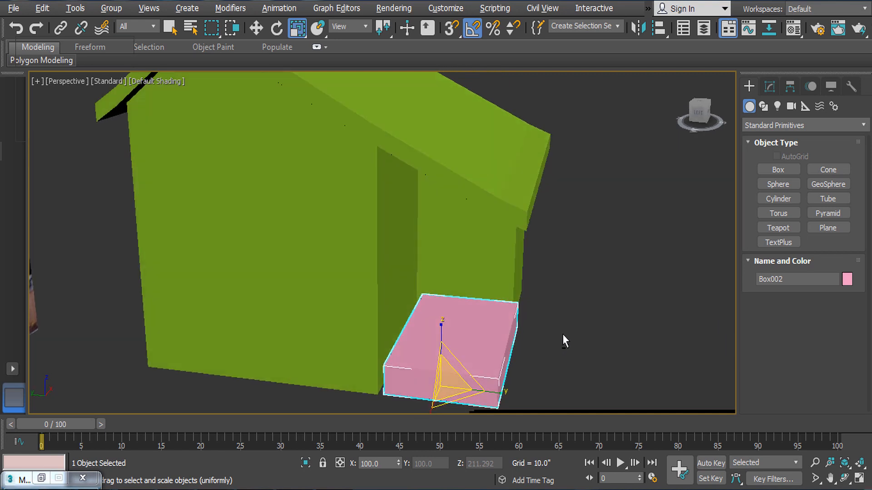
left_click_drag(510, 382, 499, 386)
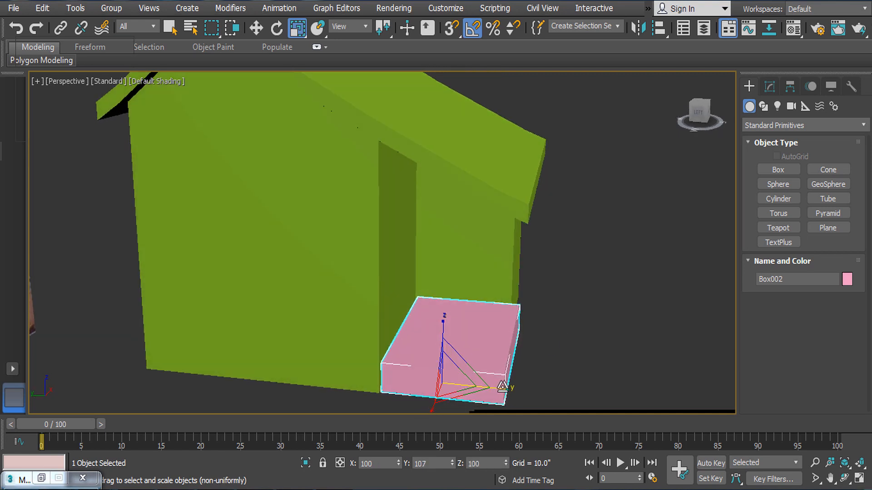
key("w")
mouse_move(402, 379)
left_mouse_down()
mouse_move(416, 384)
mouse_move(394, 377)
left_mouse_up()
- Move the house's low-eave vertices about 13.8 inches outward along Y to extend the roof over the porch base
scroll(501, 326, "down", 5)
left_click(495, 257)
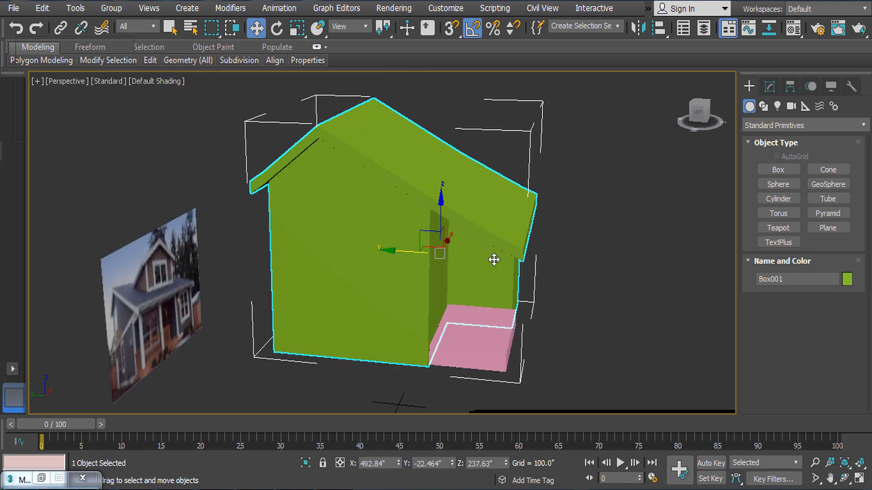
middle_click_drag(495, 257, 543, 255, "alt")
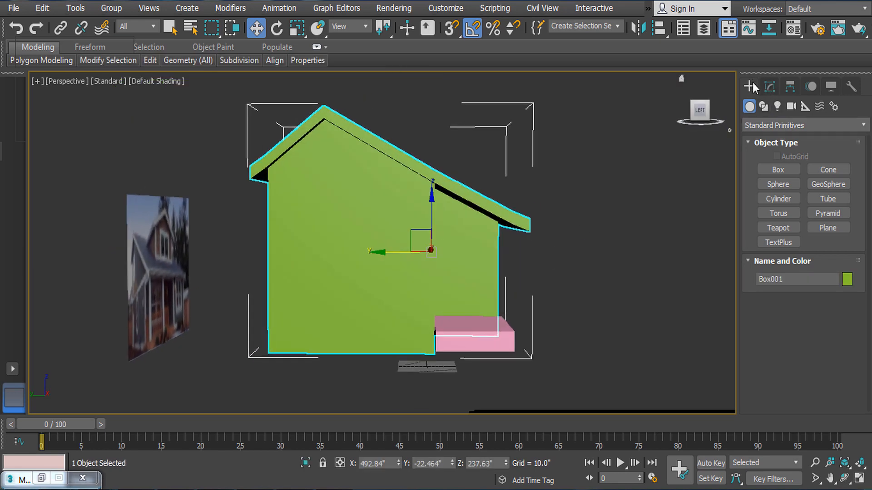
left_click(769, 87)
left_click(768, 157)
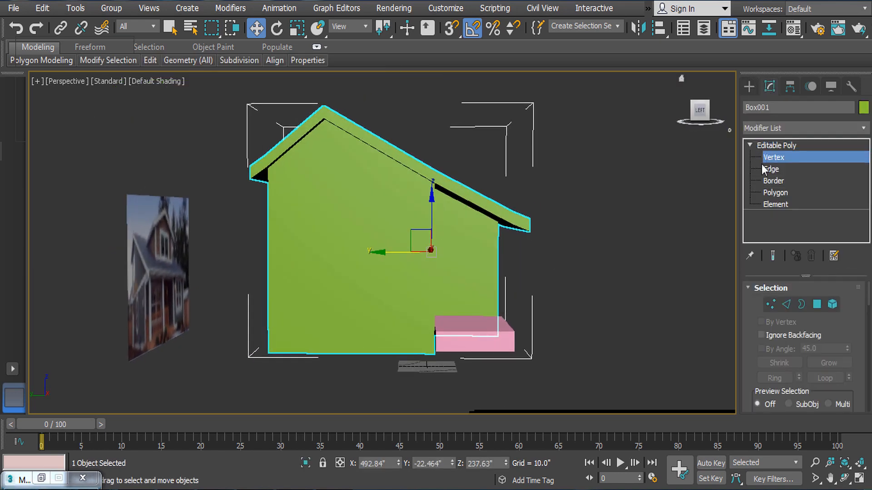
middle_click_drag(585, 374, 576, 368, "alt")
key("e")
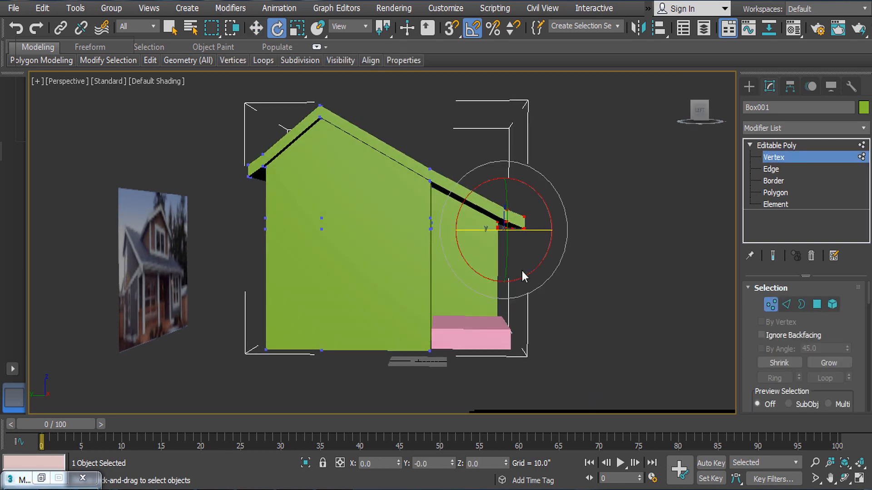
key("w")
left_click_drag(466, 232, 460, 232)
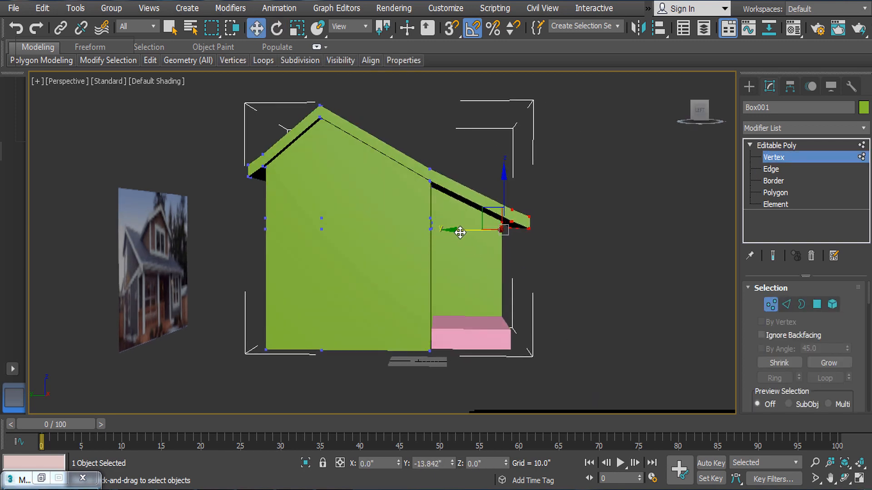
- Lower the low-eave vertices about 14.2 inches along Z and finish vertex editing
left_click(525, 181)
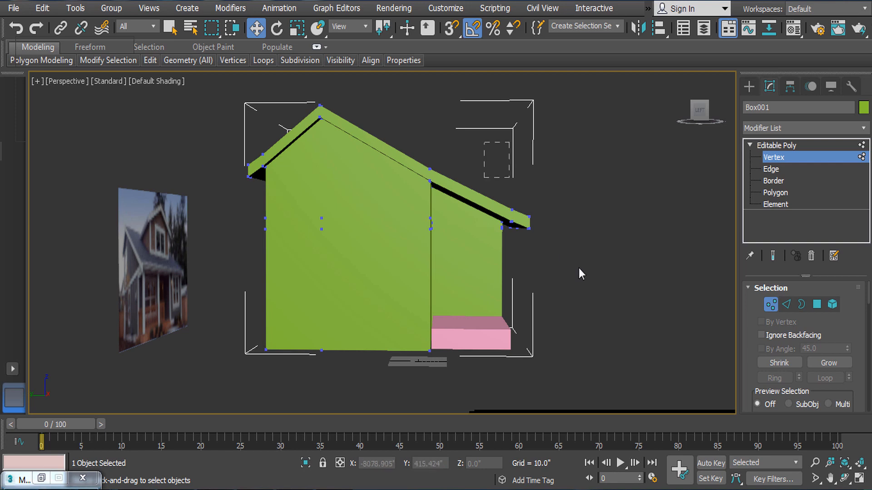
left_click_drag(511, 166, 511, 170)
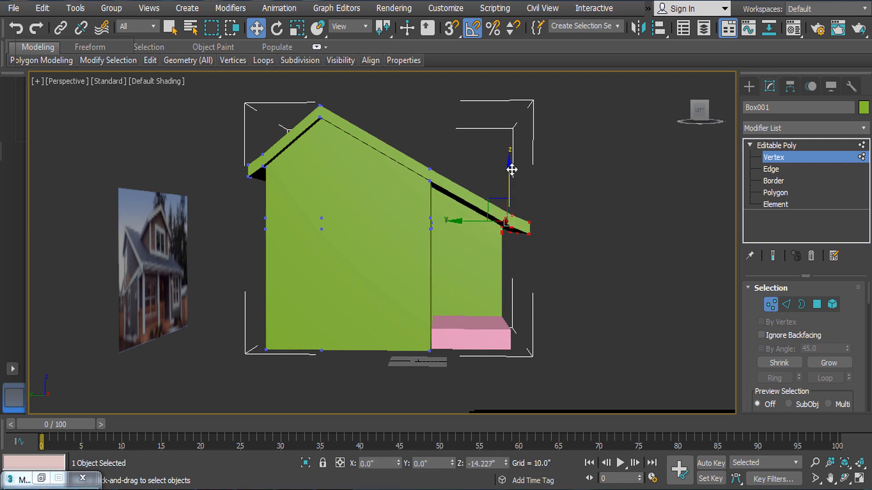
middle_click_drag(592, 249, 606, 241, "alt")
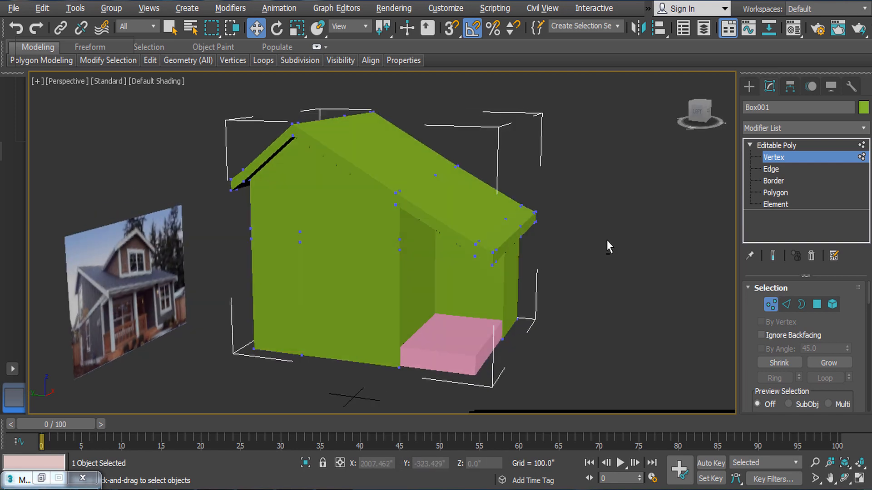
left_click(780, 149)
- Display the model with edged faces and view the house's side wall and porch base beside the reference photo
key("F4")
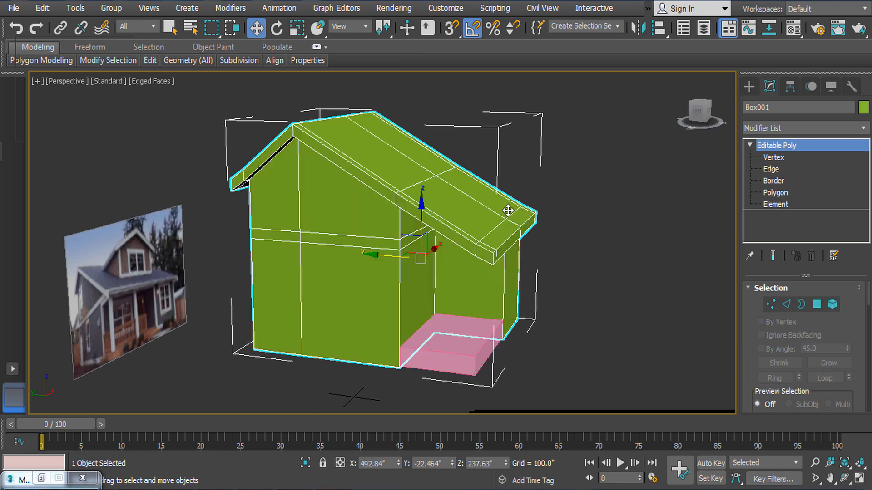
key("F4")
key("F3")
key("F3")
key("F4")
middle_click_drag(510, 291, 561, 272)
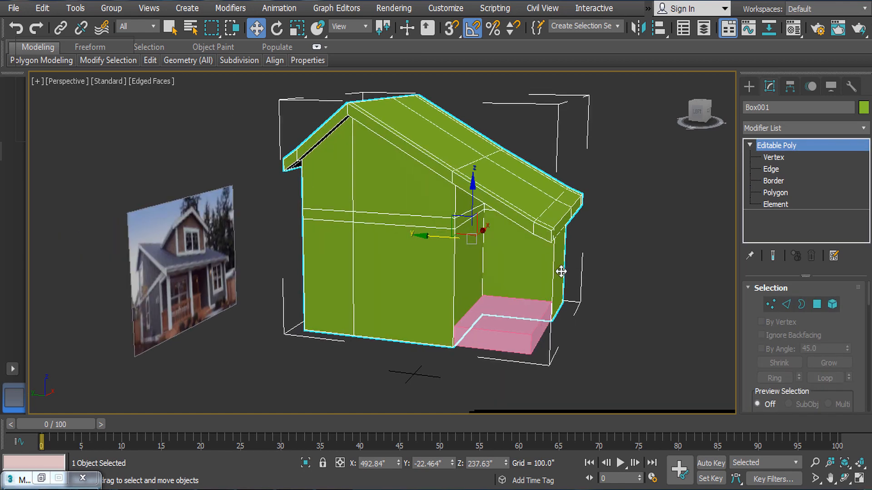
scroll(294, 324, "up", 5)
middle_click_drag(294, 324, 438, 324)
scroll(486, 338, "down", 4)
middle_click_drag(618, 365, 434, 359)
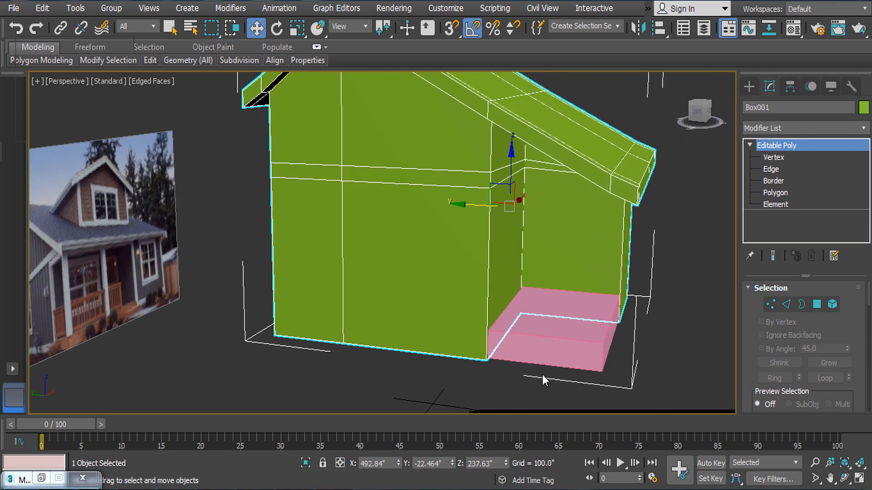
- Move the vertices of the end wall and roof edge farthest from the porch outward along X to about 903.4 inches
left_click(565, 305)
middle_click_drag(572, 300, 545, 259, "alt")
left_click(542, 259)
middle_click_drag(618, 301, 559, 292, "alt")
left_click(774, 157)
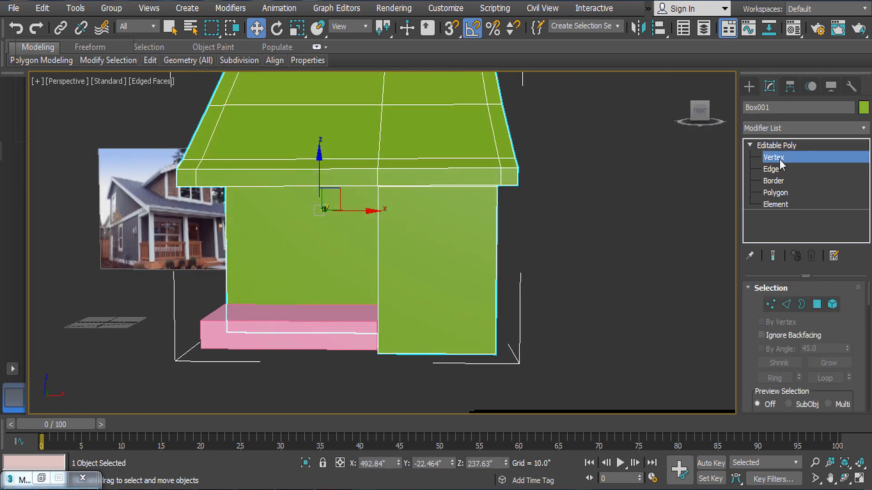
scroll(513, 233, "down", 3)
middle_click_drag(520, 220, 476, 114, "alt")
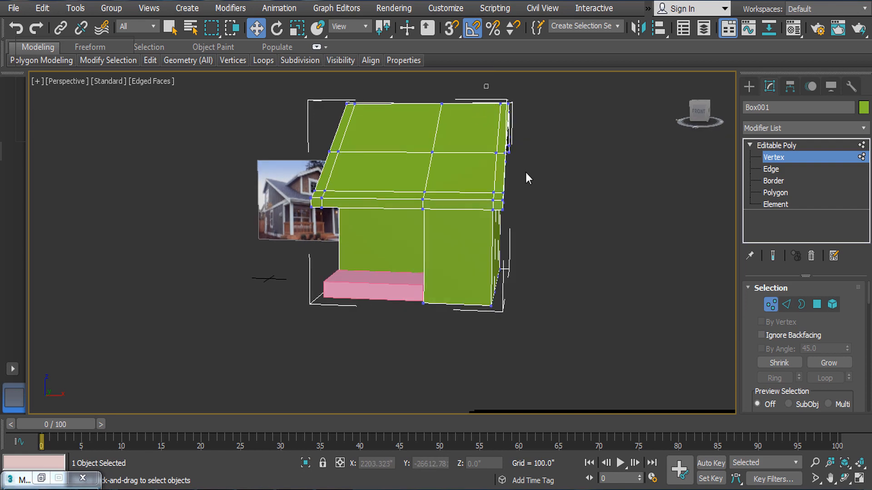
left_click_drag(525, 173, 584, 388)
left_click_drag(546, 181, 554, 185)
- Examine the porch posts, railing and base in the reference photo against the modelled porch
middle_click_drag(554, 185, 527, 226, "alt")
scroll(356, 282, "up", 10)
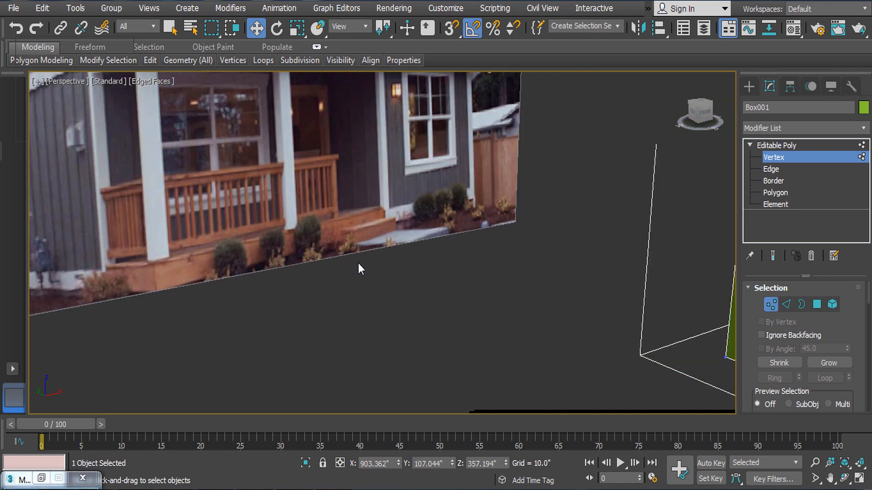
middle_click_drag(356, 266, 401, 339)
scroll(408, 345, "down", 5)
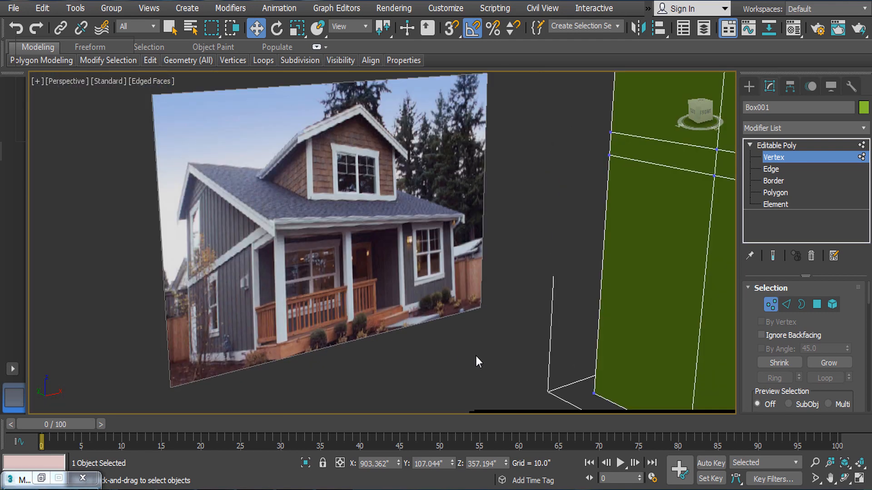
middle_click_drag(476, 356, 300, 284)
middle_click_drag(491, 282, 341, 259)
scroll(361, 262, "down", 3)
scroll(368, 266, "down", 5)
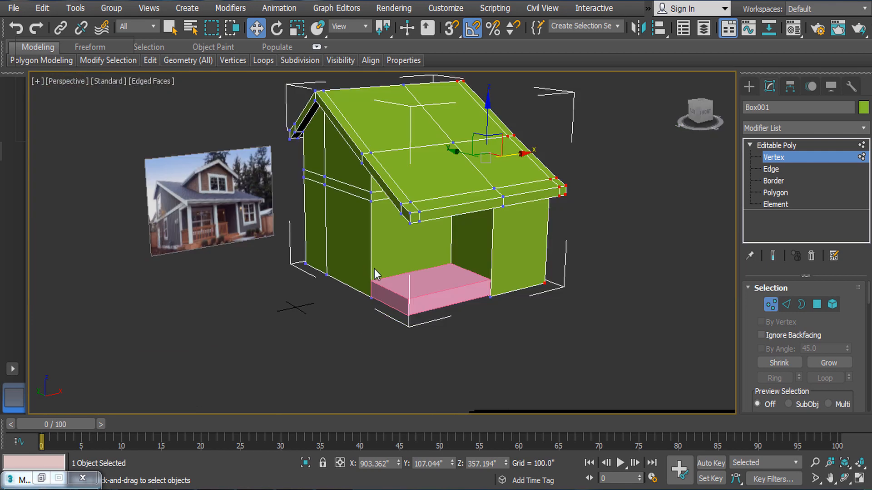
scroll(377, 271, "up", 3)
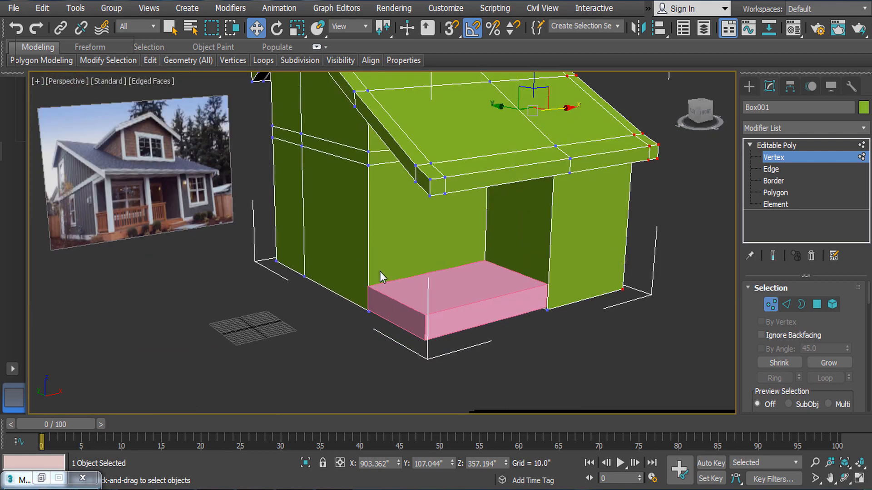
- Create a porch post box about 279 by 39 by 16 inches between the low eave and porch base in the left view
key("f")
key("z")
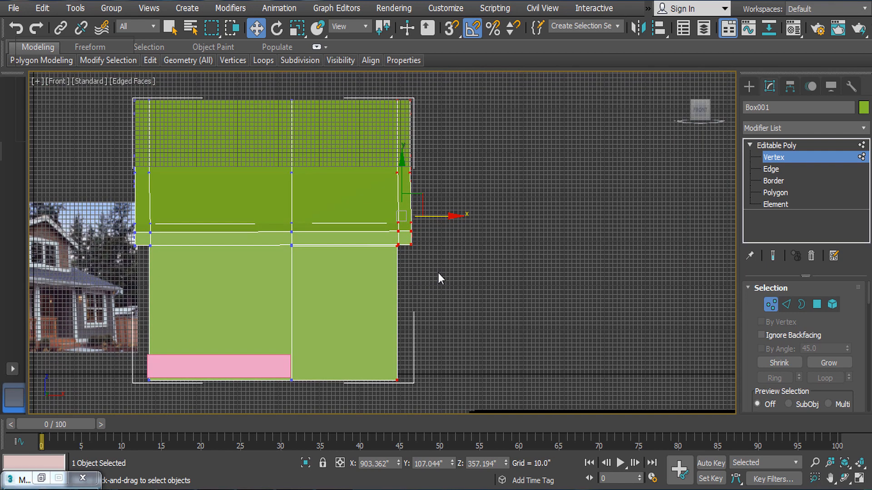
key("l")
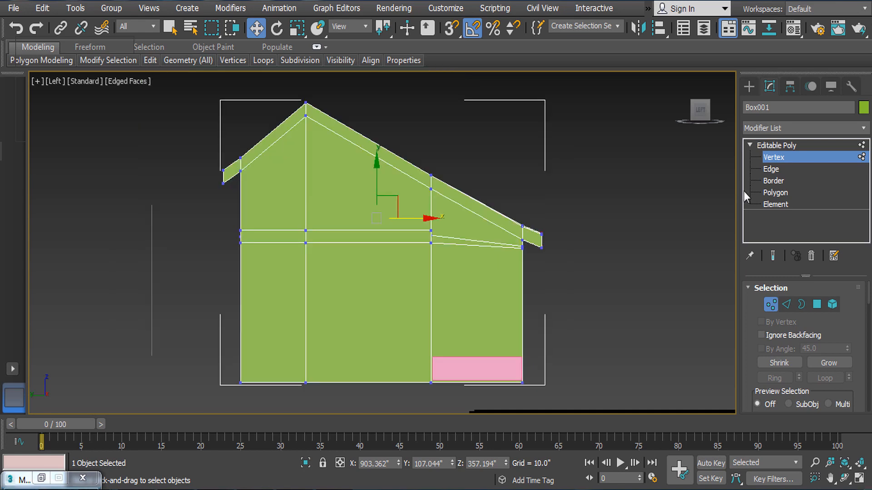
left_click(749, 86)
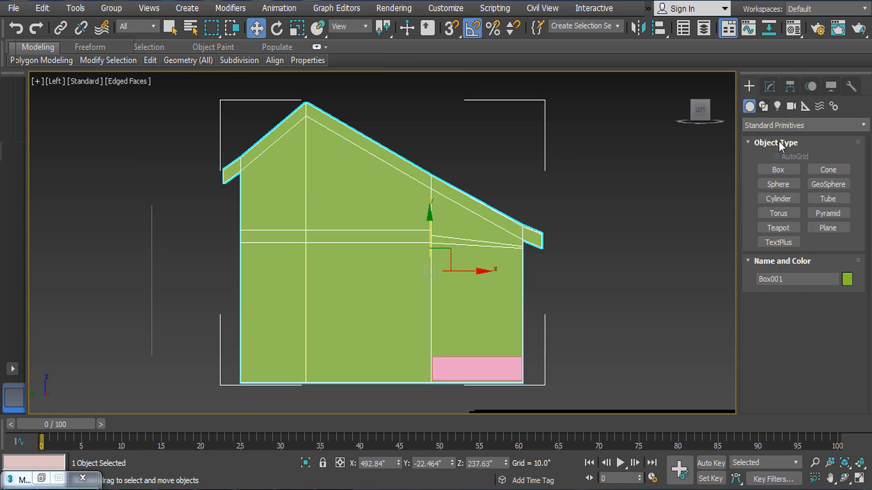
left_click(775, 164)
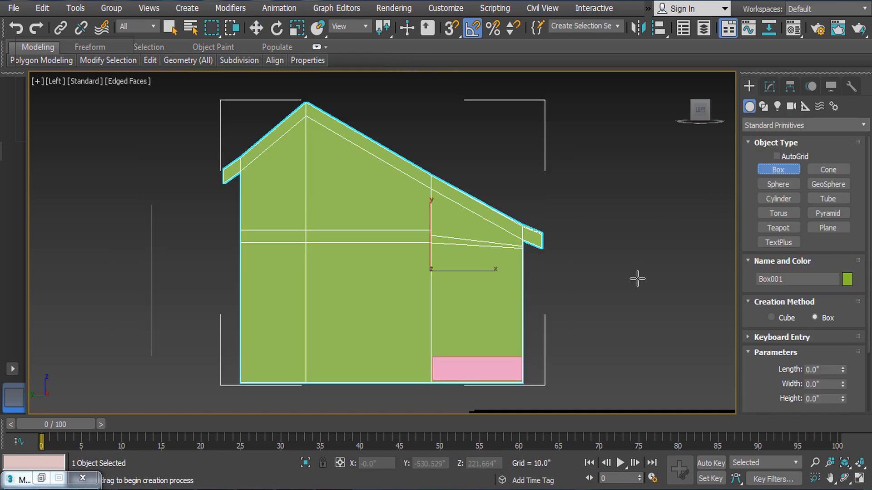
key("f")
key("l")
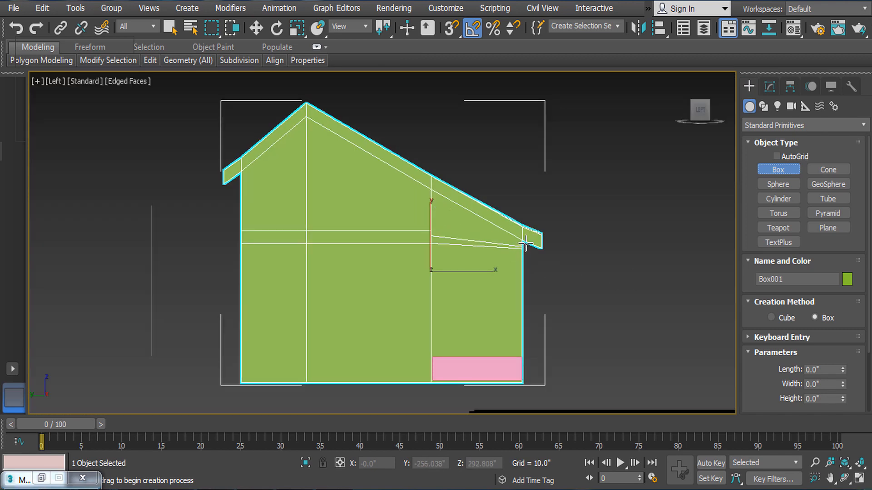
left_click_drag(502, 232, 517, 296)
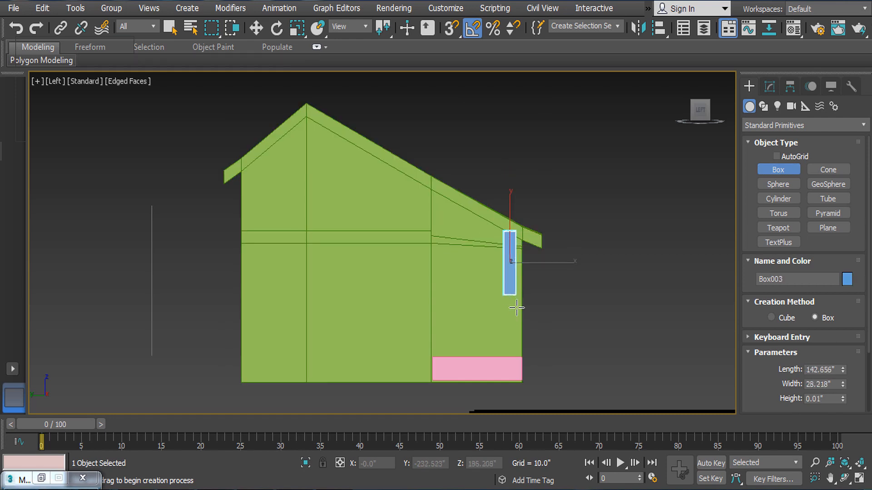
left_click_drag(518, 349, 520, 353)
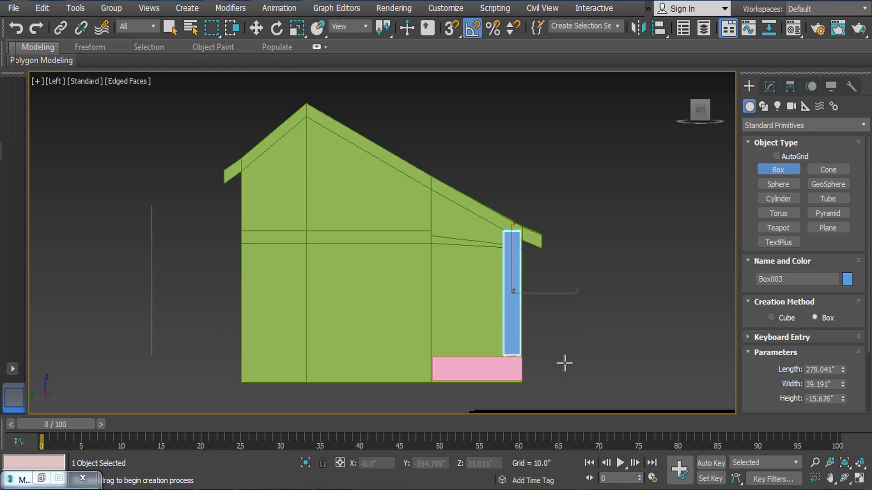
- Move the porch post about 278.9 inches along X onto the outer corner of the porch base
key("e")
key("w")
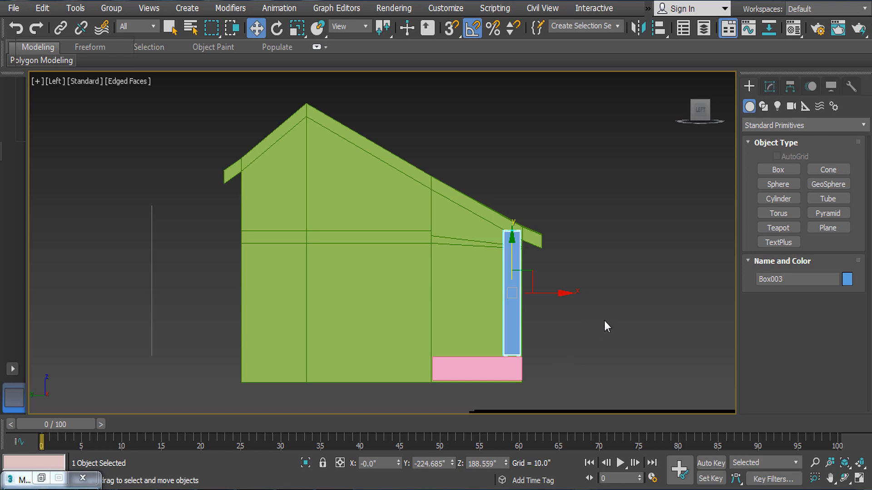
middle_click_drag(604, 321, 449, 301, "alt")
key("e")
key("w")
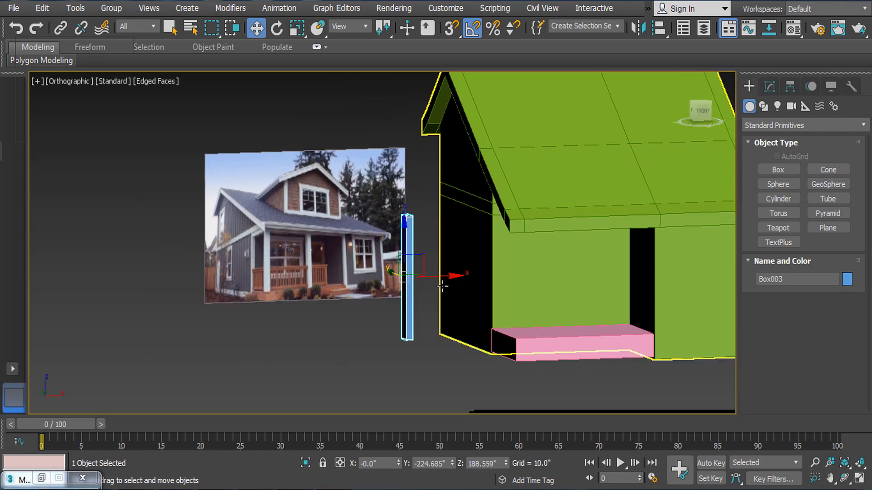
left_click_drag(451, 277, 554, 304)
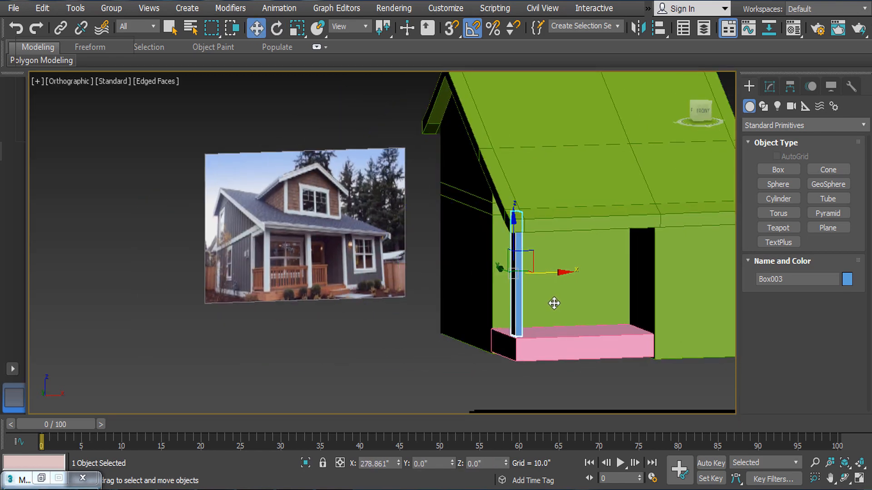
- Scale the corner porch post down slightly along X and lower it about 2.3 inches onto the porch base
middle_click_drag(553, 304, 559, 320, "alt")
scroll(578, 300, "up", 4)
key("r")
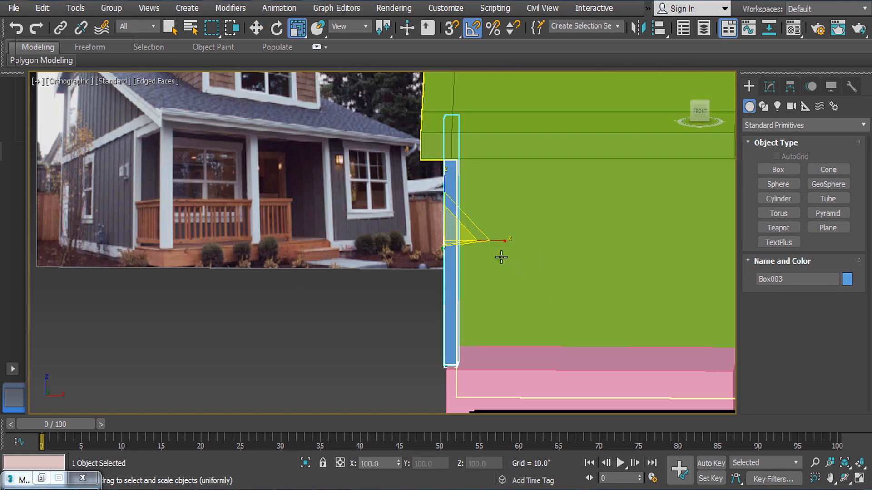
left_click_drag(505, 242, 488, 254)
key("w")
middle_click_drag(488, 253, 522, 263, "alt")
left_click_drag(459, 192, 457, 196)
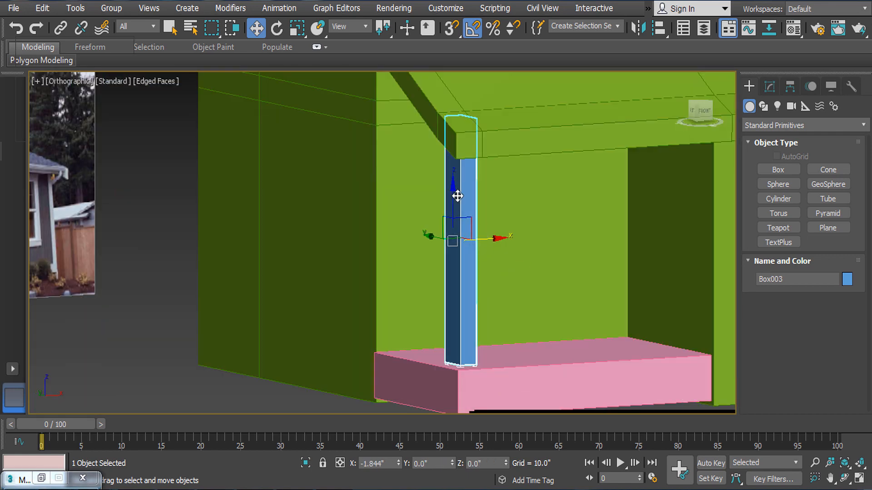
key("ctrl+z")
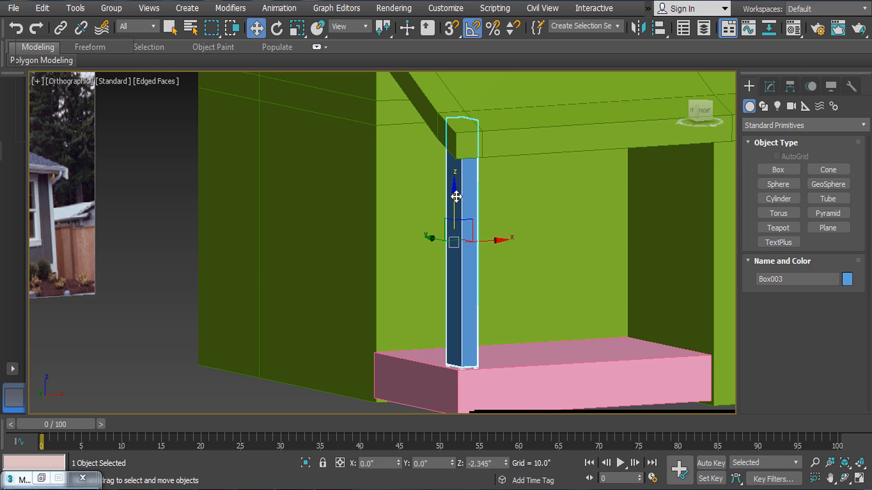
- Clone the corner porch post as a single copy along X, placed on the porch base at about X 453.1 inches
scroll(479, 246, "down", 5)
middle_click_drag(488, 258, 500, 219, "alt")
left_click_drag(502, 230, 563, 242, "shift")
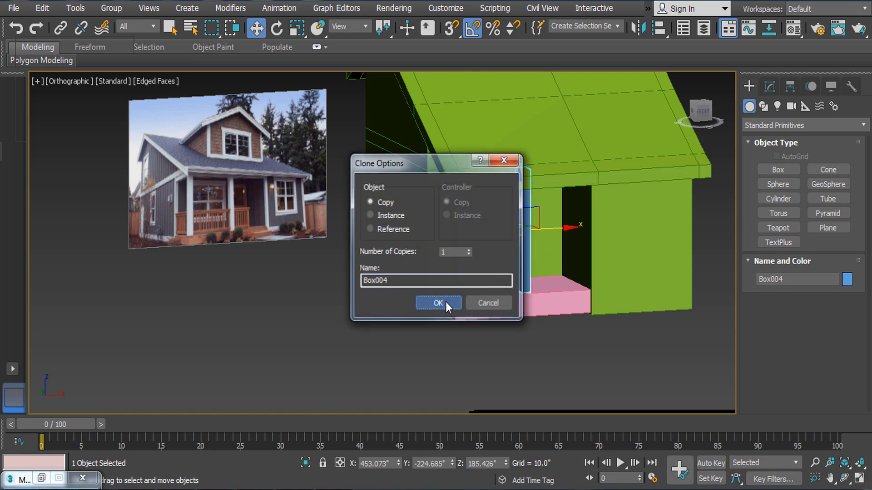
left_click(445, 302)
mouse_move(430, 292)
middle_mouse_down()
mouse_move(432, 302)
mouse_move(461, 304)
middle_mouse_up()
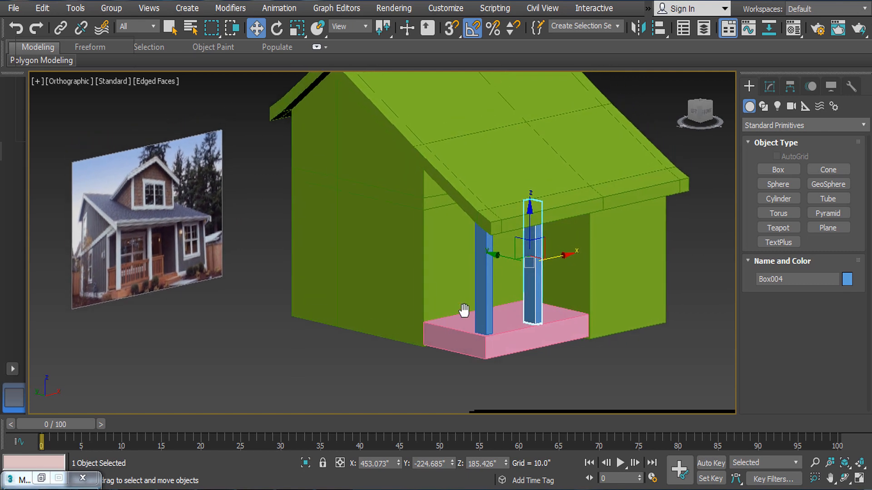
- Select the narrow horizontal band polygons on the house's gable end wall beside the porch
left_click(463, 310)
scroll(420, 220, "up", 4)
left_click(769, 86)
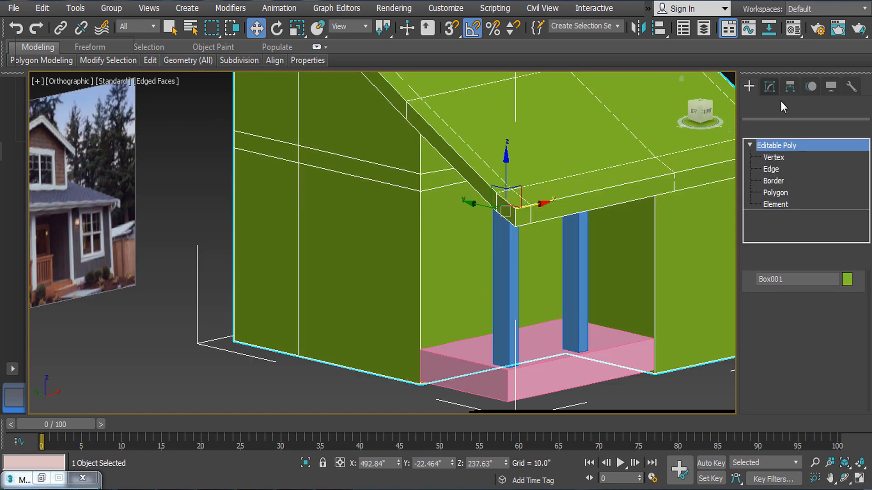
left_click(777, 193)
left_click(413, 180)
left_click(377, 176)
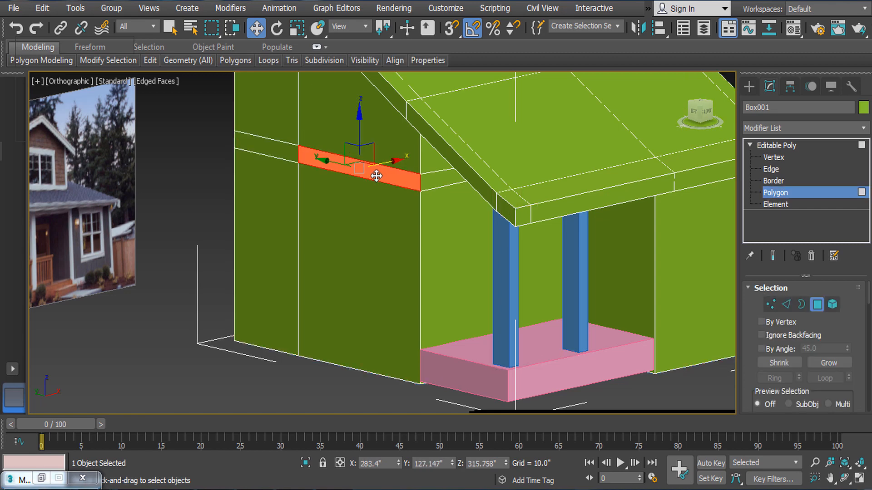
left_click(292, 157, "ctrl")
- Examine the spacing of the porch posts and the wall width around the window and door in the reference photo
middle_click_drag(349, 192, 555, 257)
middle_click_drag(618, 261, 501, 234)
scroll(503, 238, "down", 2)
scroll(281, 271, "up", 5)
middle_click_drag(282, 271, 344, 250)
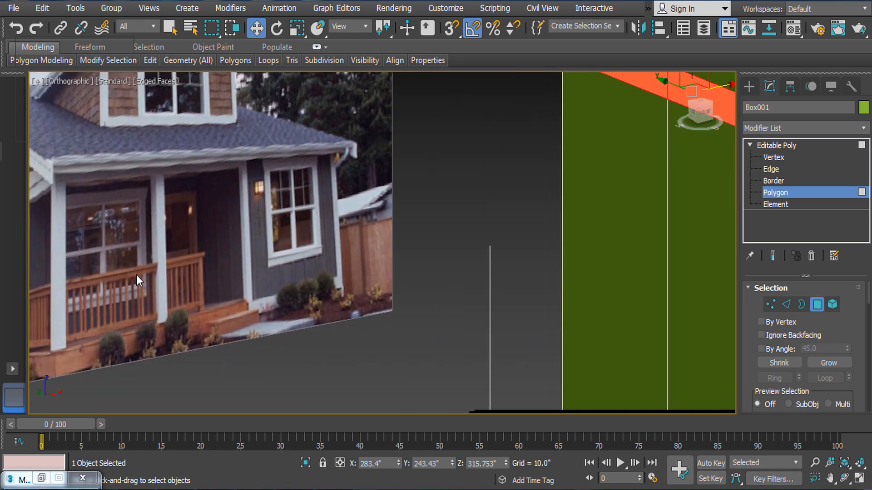
middle_click_drag(139, 274, 273, 267)
middle_click_drag(315, 334, 367, 323)
middle_click_drag(433, 286, 273, 296)
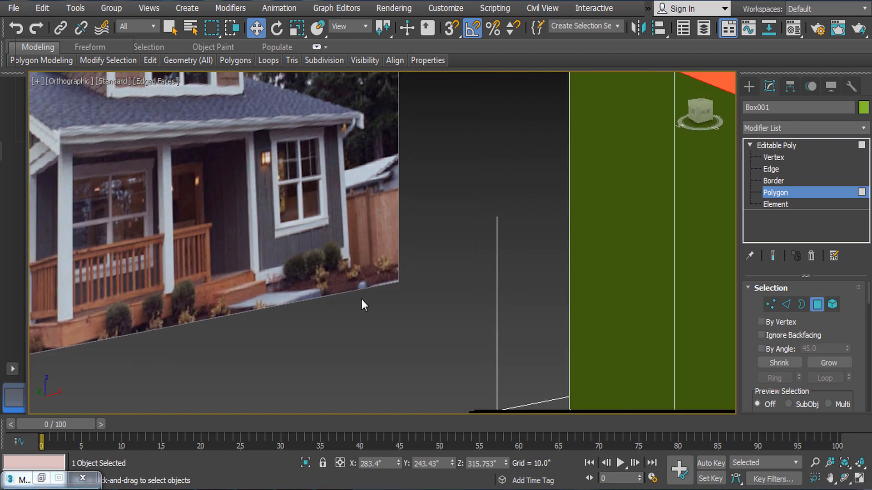
middle_click_drag(401, 297, 323, 291)
scroll(322, 291, "down", 4)
scroll(503, 271, "down", 2)
middle_click_drag(634, 280, 461, 248)
scroll(497, 271, "up", 3)
- Move the porch-side end wall and roof edge vertices of the house outward along X to about 136.3 inches
left_click(550, 247)
scroll(485, 251, "down", 2)
middle_click_drag(470, 247, 549, 240, "alt")
left_click(779, 159)
scroll(390, 256, "down", 2)
middle_click_drag(436, 253, 277, 125, "alt")
left_click_drag(278, 120, 348, 398)
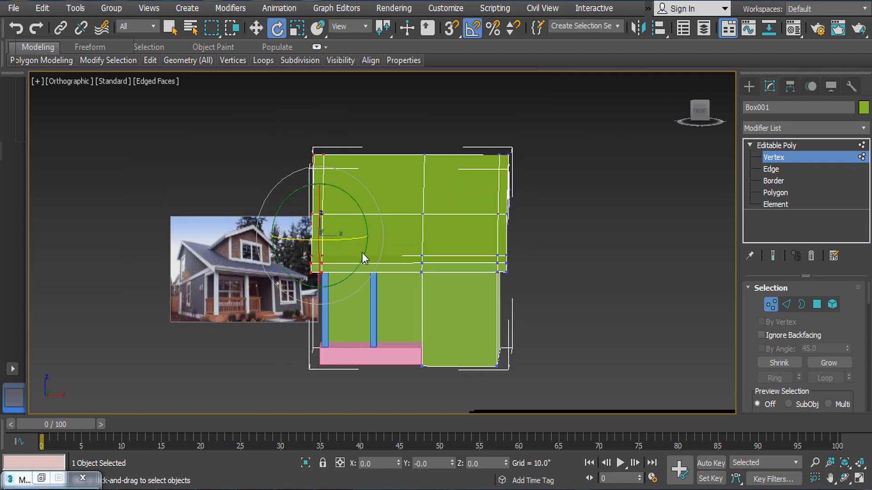
left_click_drag(364, 235, 324, 241)
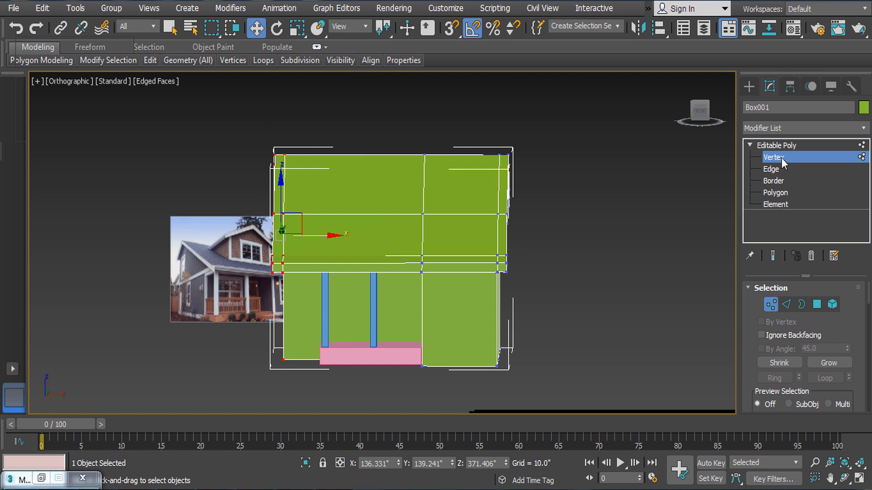
left_click(773, 157)
- Widen the porch base along X and shift it to about X 152.5 inches so it reaches the extended end wall
left_click(370, 356)
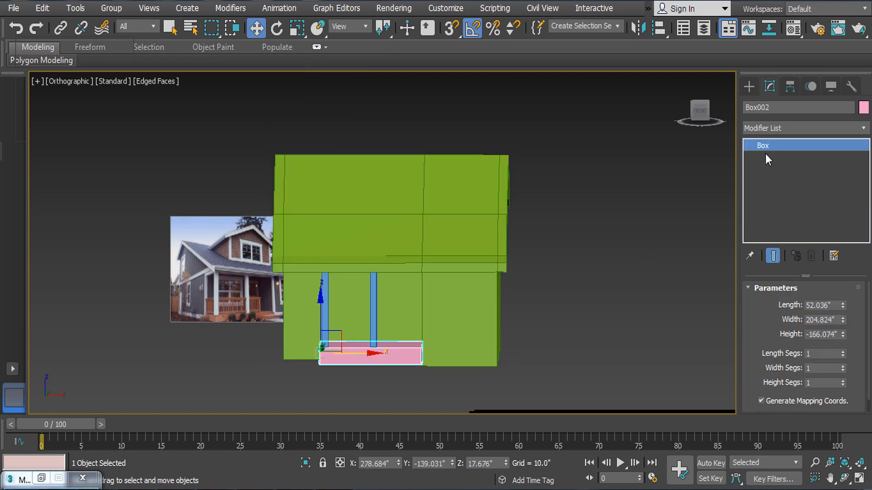
key("r")
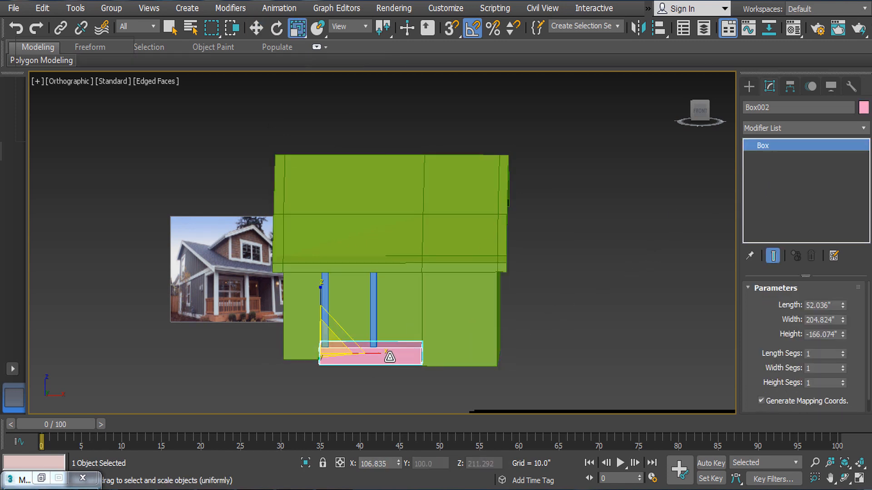
left_click_drag(386, 355, 328, 356)
key("w")
mouse_move(328, 356)
middle_mouse_down("alt")
mouse_move(393, 357)
mouse_move(339, 347)
middle_mouse_up("alt")
- Shift the corner porch post along X to about 150 inches and the middle post to about 379.1 inches
left_click(340, 306)
left_click(333, 306)
scroll(364, 347, "up", 1)
key("e")
key("w")
left_click_drag(370, 304, 330, 310)
left_click(345, 311)
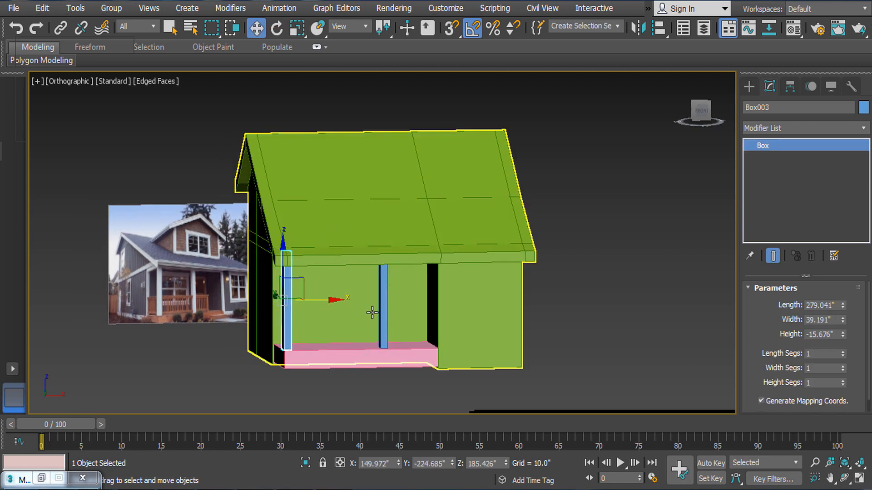
left_click(384, 304)
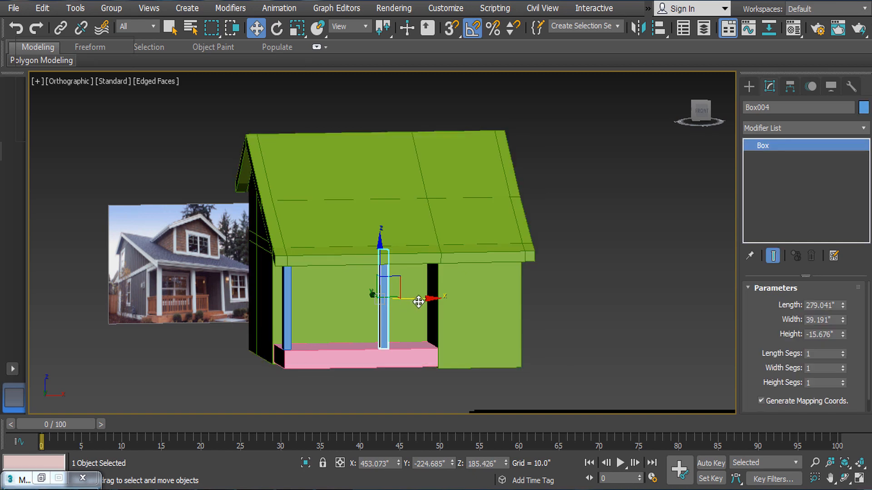
left_click_drag(411, 301, 393, 301)
- Compare the porch railing, steps and post positions in the reference photo with the modelled porch
middle_click_drag(444, 311, 504, 267)
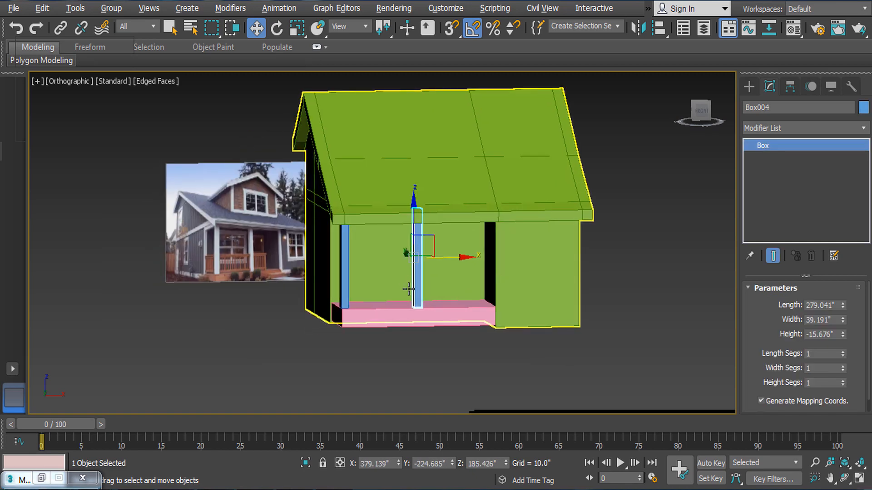
middle_click_drag(408, 289, 414, 295, "alt")
scroll(275, 279, "up", 3)
middle_click_drag(281, 279, 283, 294)
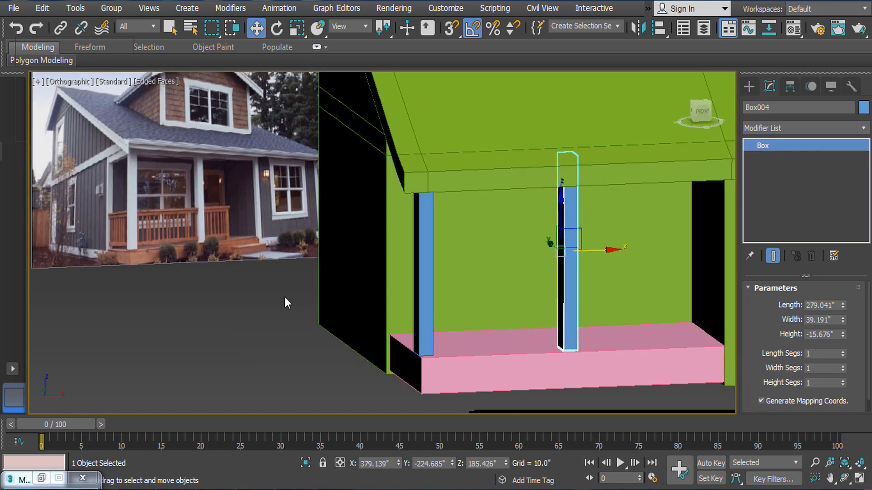
scroll(276, 272, "up", 2)
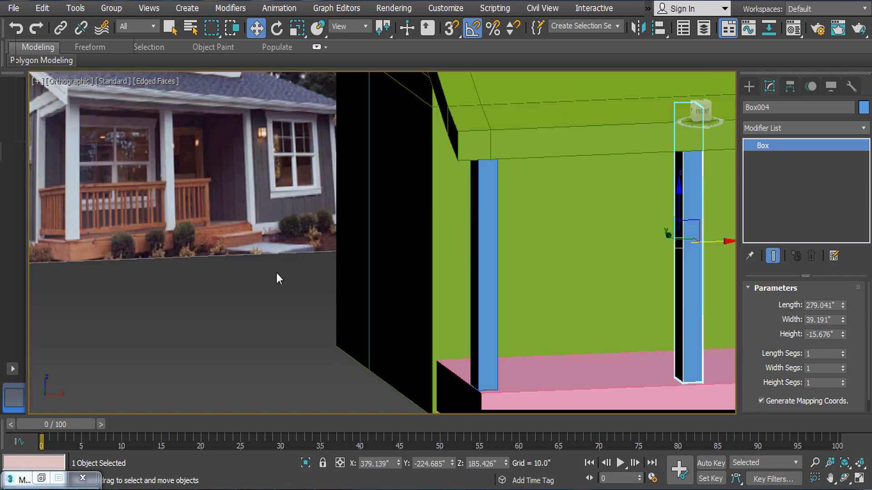
scroll(192, 276, "up", 2)
scroll(126, 247, "up", 2)
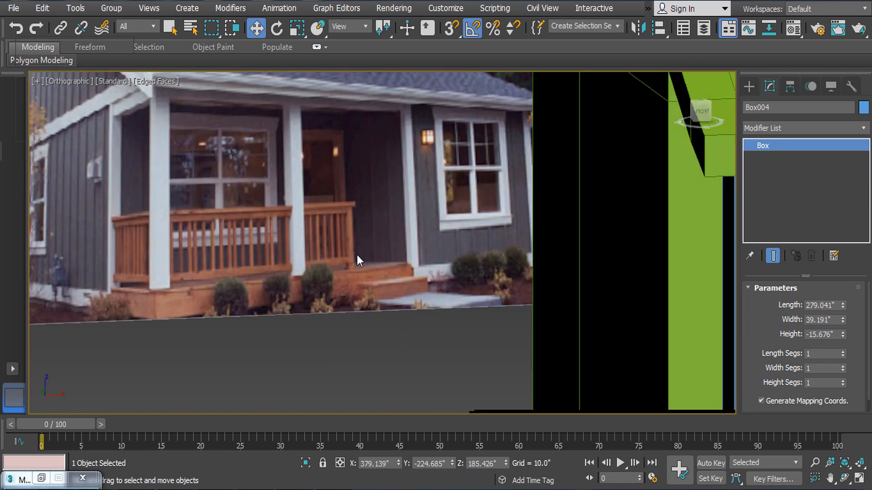
middle_click_drag(369, 268, 209, 276)
scroll(209, 276, "down", 2)
scroll(483, 275, "down", 2)
middle_click_drag(622, 272, 364, 226, "alt")
- Connect the house's horizontal edges across the porch section with 1 segment, pinch 0 and slide 0
key("alt+c")
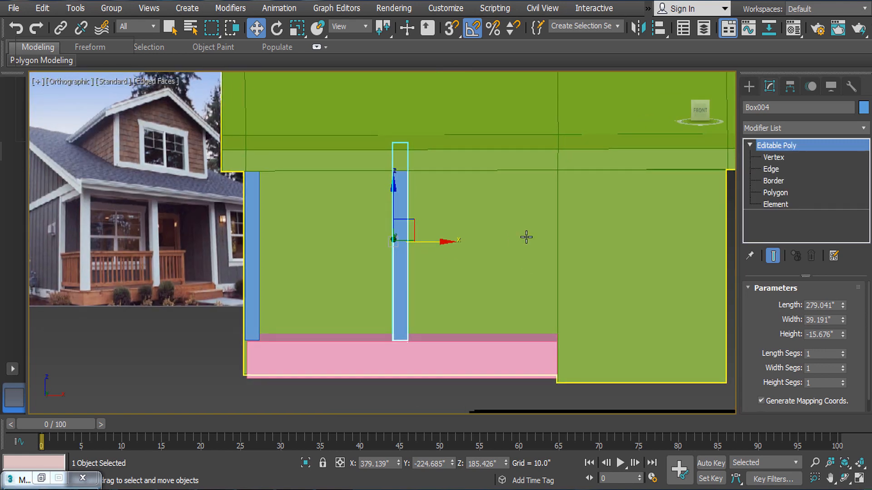
left_click(526, 237)
scroll(512, 253, "down", 2)
scroll(686, 219, "down", 2)
left_click(771, 169)
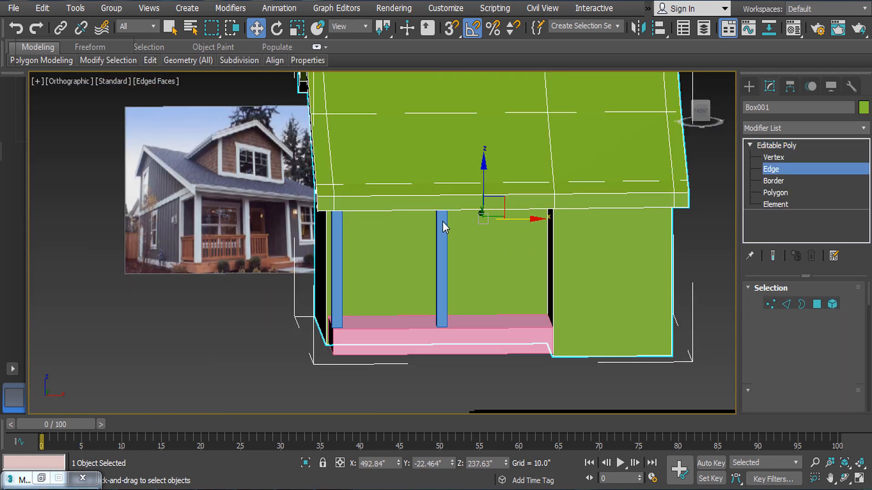
scroll(442, 222, "down", 3)
left_click_drag(456, 332, 455, 330)
scroll(483, 175, "up", 2)
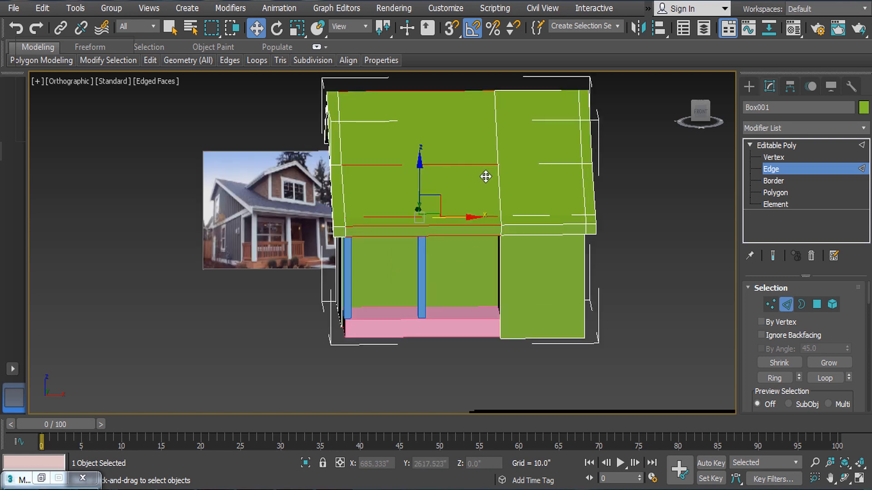
right_click(483, 175)
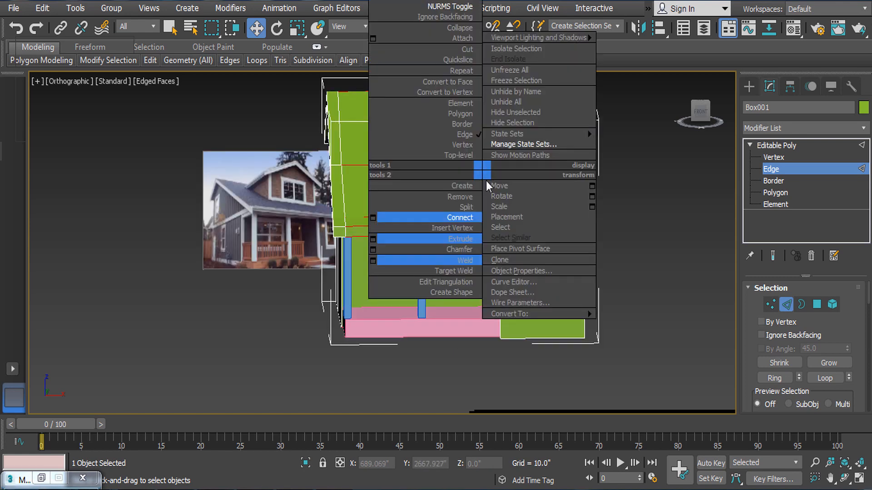
left_click(368, 216)
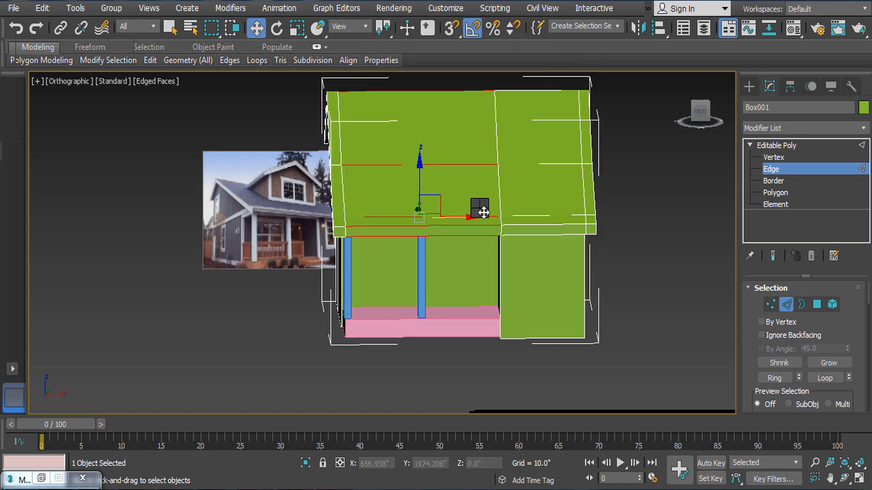
right_click(484, 212)
left_click(371, 256)
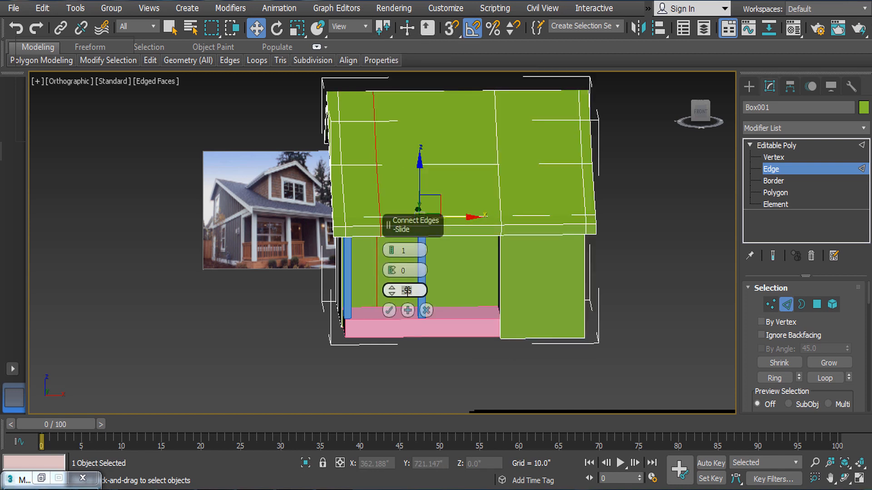
type("0")
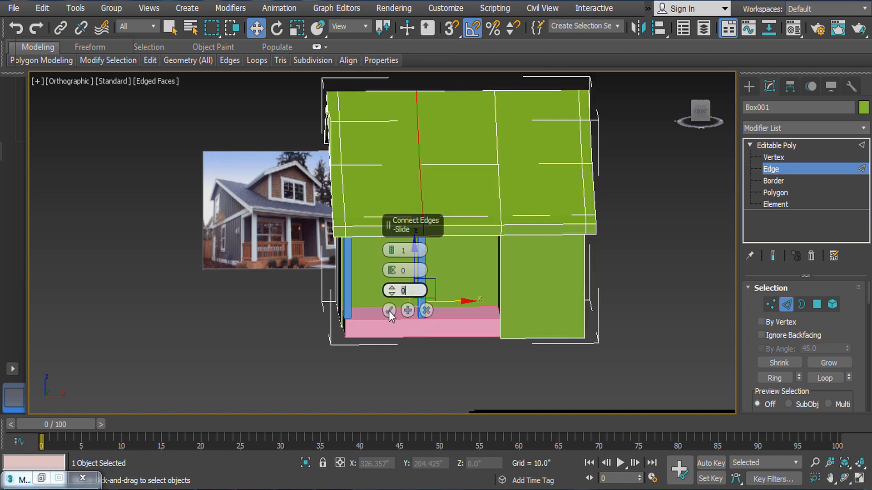
left_click(389, 311)
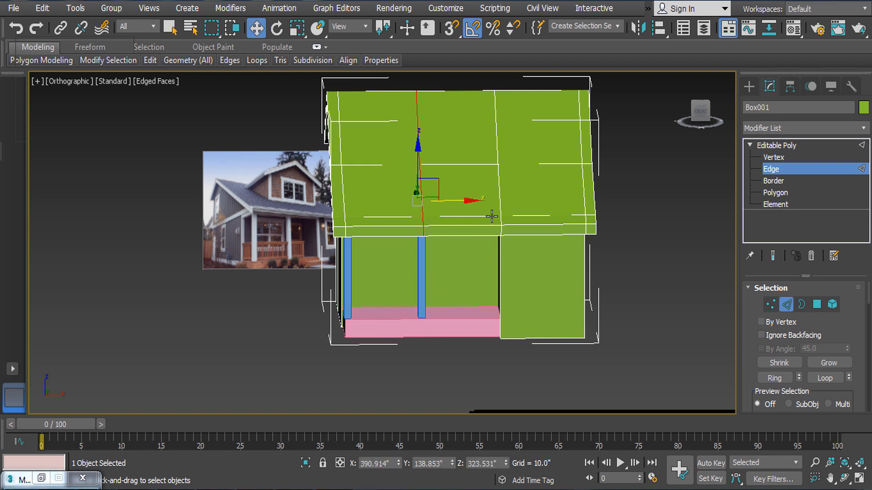
- Move the porch-side end wall and roof edge vertices farther outward along X to about 63.3 inches
left_click(778, 158)
scroll(402, 223, "down", 3)
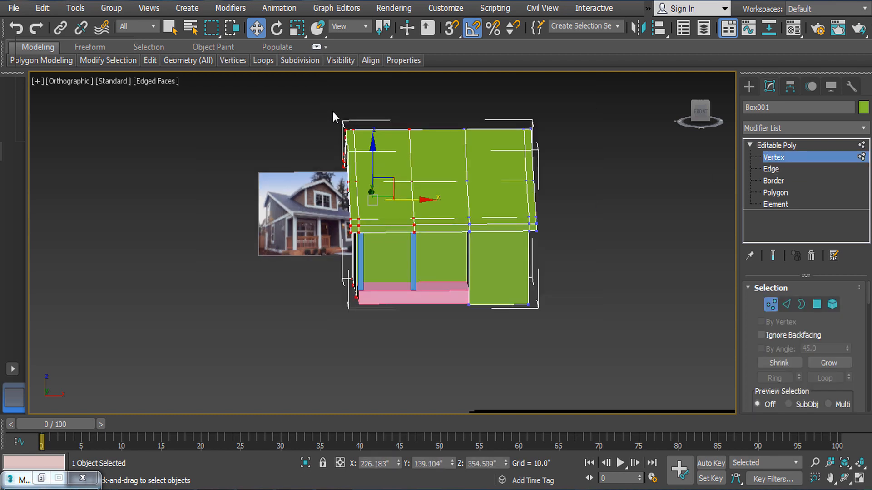
left_click_drag(383, 375, 383, 375)
scroll(351, 195, "up", 2)
key("e")
key("w")
left_click_drag(392, 200, 345, 202)
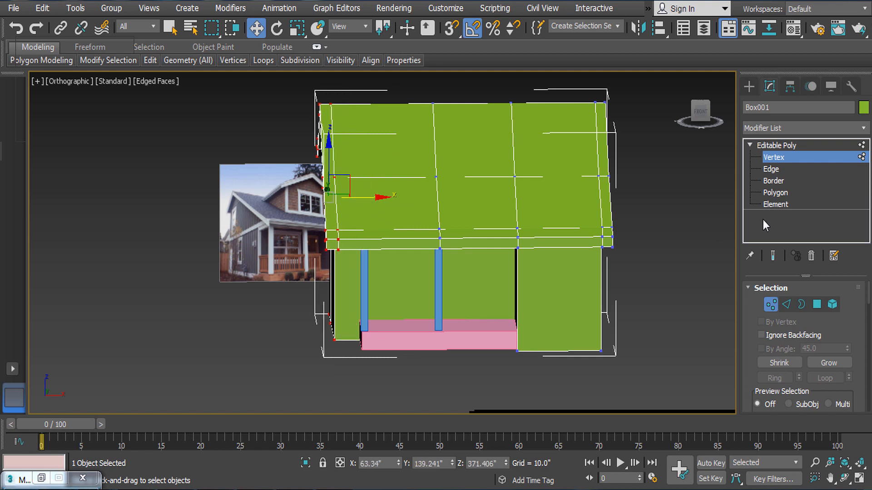
left_click(782, 157)
- Move the porch base about 69 inches outward along X and stretch it along X to meet the projecting front wall
left_click(410, 340)
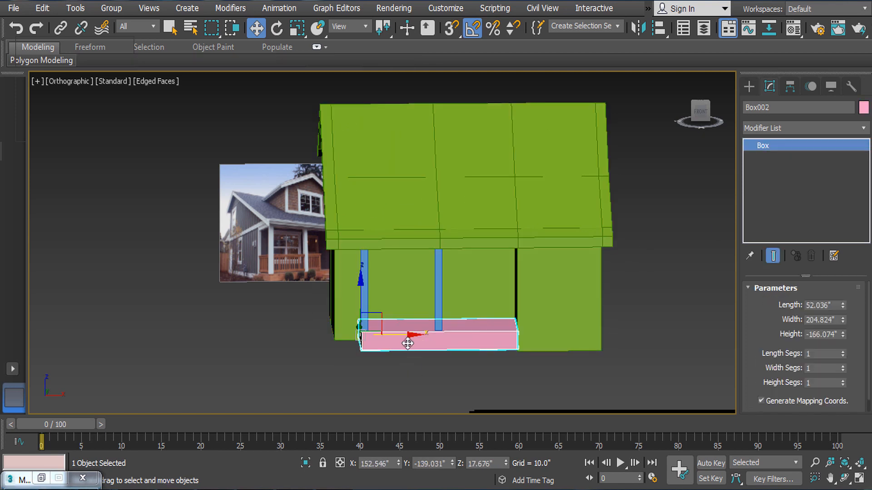
key("e")
key("w")
left_click_drag(418, 336, 396, 337)
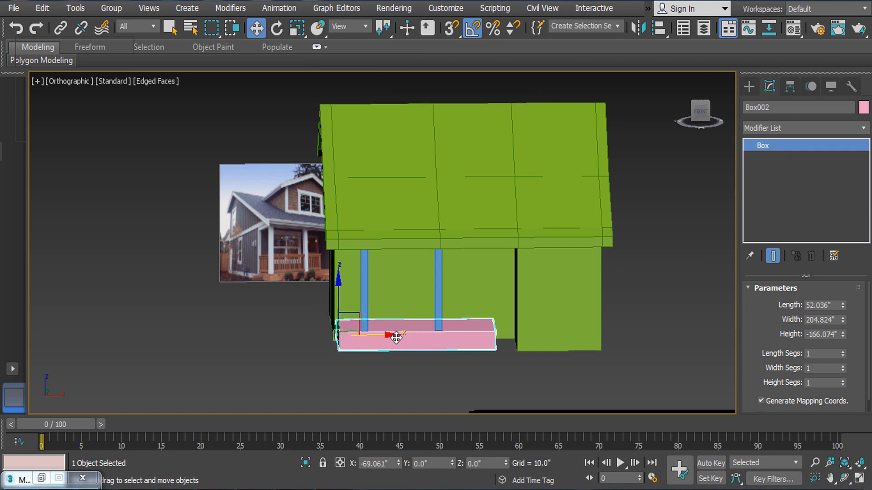
key("r")
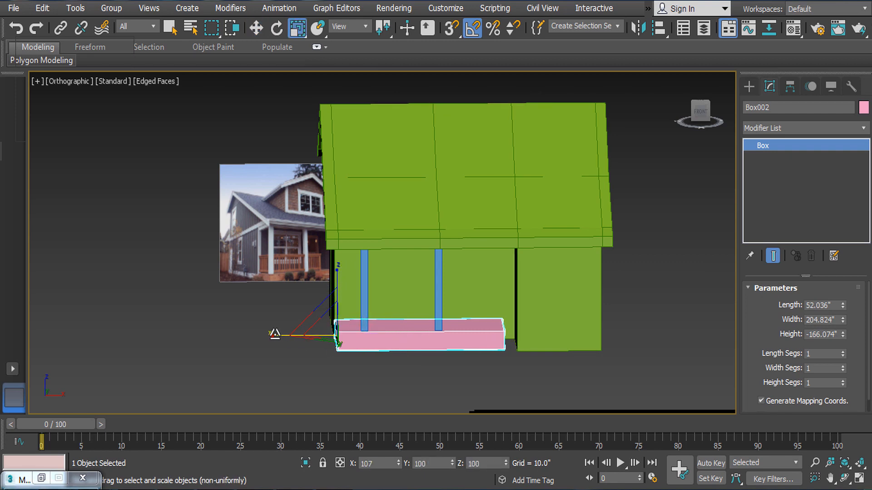
left_click(470, 394)
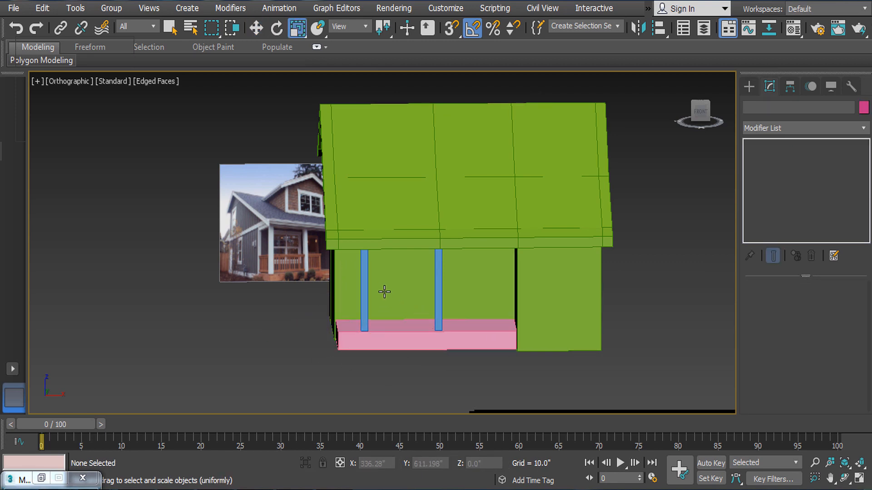
- Move the corner porch post about 65.6 inches outward along X onto the outer corner of the widened base
left_click(364, 284)
scroll(385, 291, "up", 2)
key("w")
left_click_drag(395, 274, 366, 277)
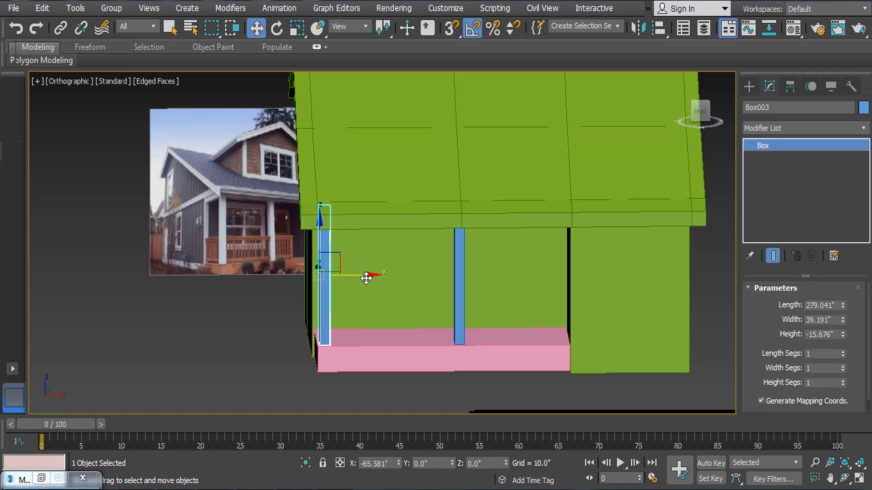
middle_click_drag(450, 314, 481, 303)
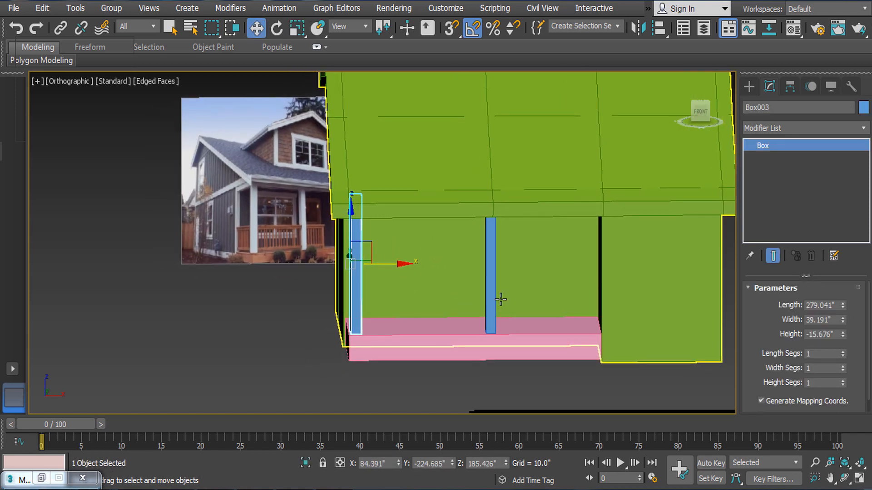
- Nudge the middle porch post slightly along X
left_click(492, 276)
left_click_drag(528, 265, 530, 263)
middle_click_drag(529, 262, 478, 292, "alt")
- Select the house wall polygon behind the porch next to the projecting front block and inset it for the door
left_click(490, 254)
scroll(489, 253, "up", 3)
middle_click_drag(489, 253, 602, 242, "alt")
scroll(552, 288, "down", 3)
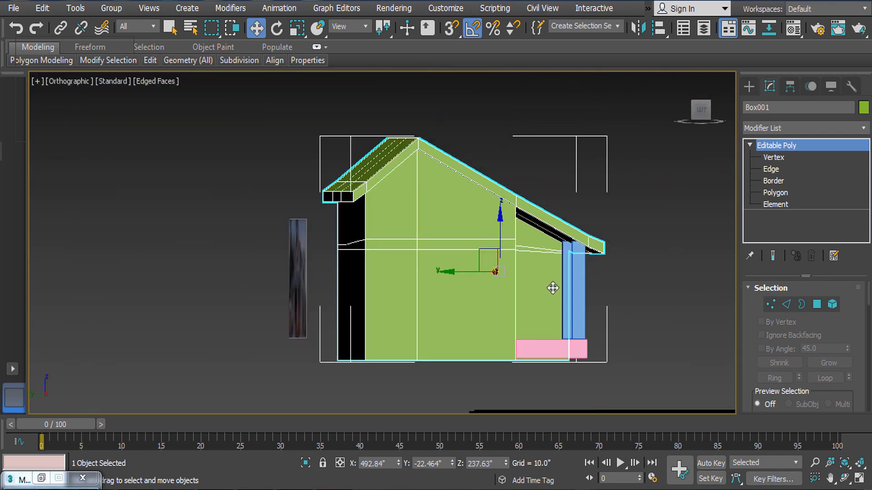
middle_click_drag(708, 189, 597, 193, "alt")
scroll(318, 313, "up", 6)
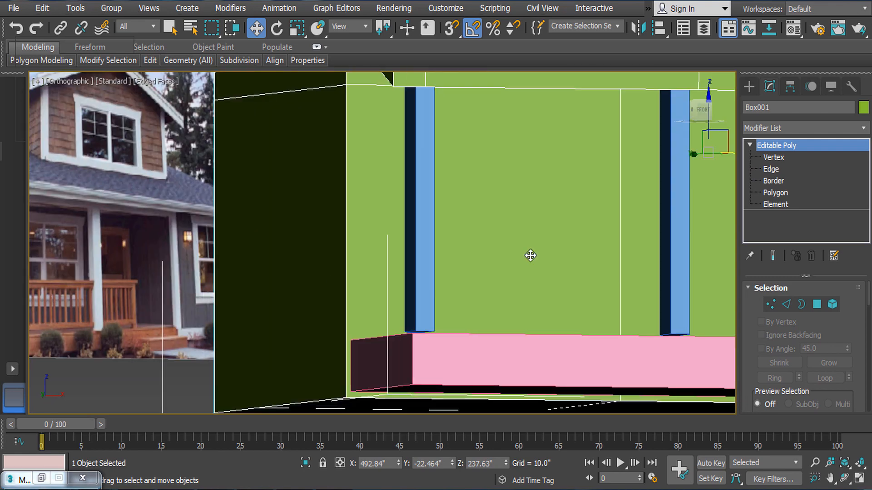
middle_click_drag(530, 256, 334, 284)
scroll(430, 264, "down", 2)
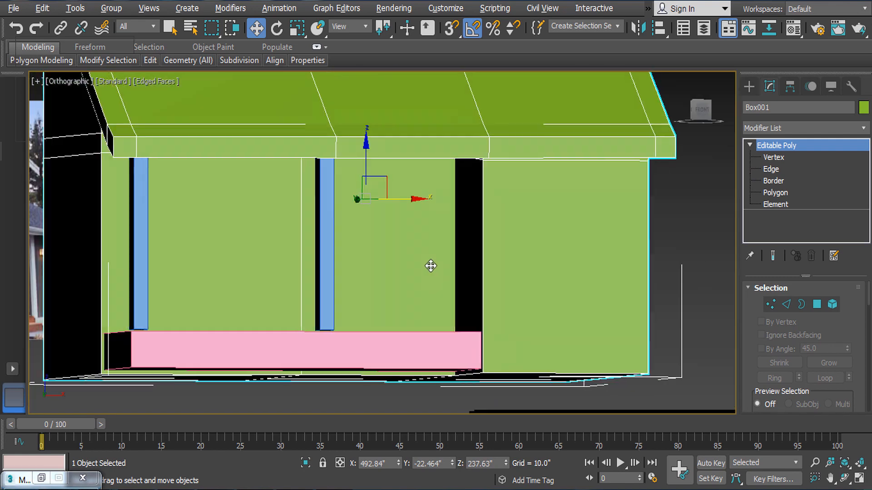
left_click(775, 193)
left_click(424, 204)
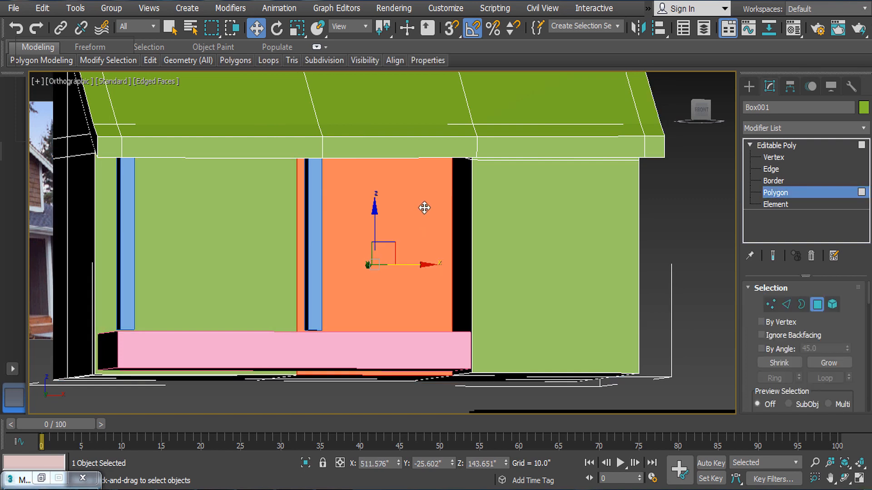
right_click(420, 203)
left_click(409, 274)
mouse_move(404, 267)
left_mouse_down()
mouse_move(391, 261)
mouse_move(396, 268)
left_mouse_up()
- Scale the inset door polygon taller along Z, raise it about 24.8 inches and trim its height to fit under the eave
key("r")
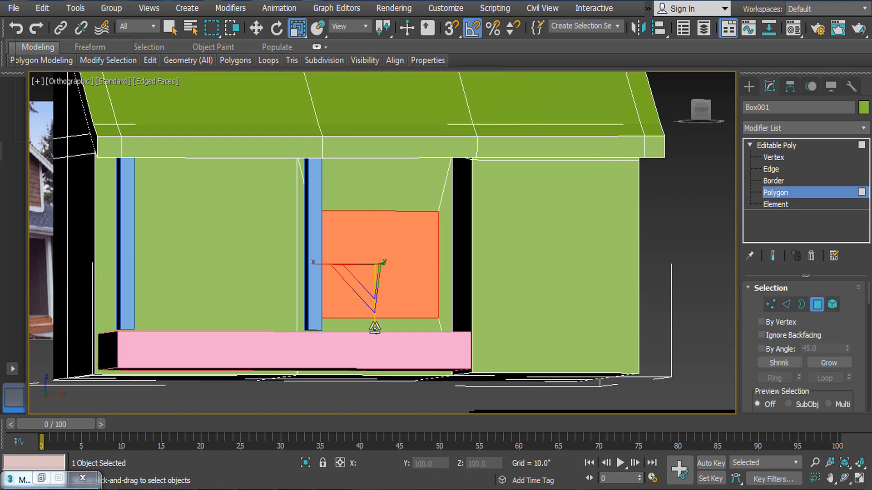
left_click_drag(373, 327, 378, 376)
key("e")
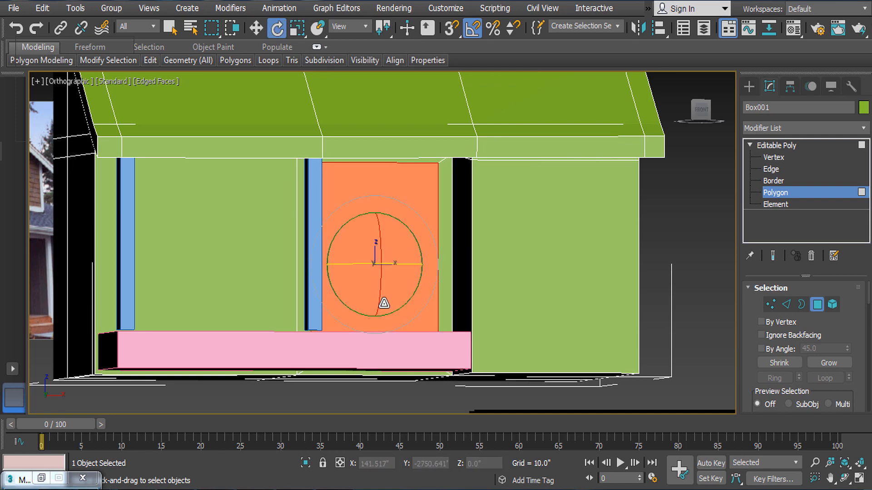
key("w")
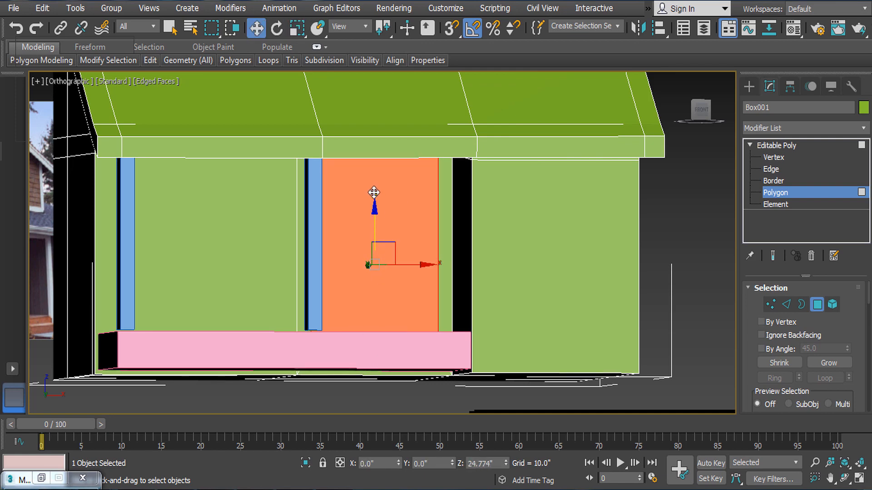
middle_click_drag(374, 192, 420, 252, "alt")
scroll(409, 223, "up", 2)
key("r")
left_click_drag(368, 324, 370, 315)
- Extrude the door polygon by 4.771 inches and push it back into the wall to a Y position of about -0.8 inches
scroll(426, 328, "down", 2)
middle_click_drag(430, 332, 482, 296)
middle_click_drag(313, 258, 418, 269)
middle_click_drag(531, 286, 540, 233, "alt")
key("e")
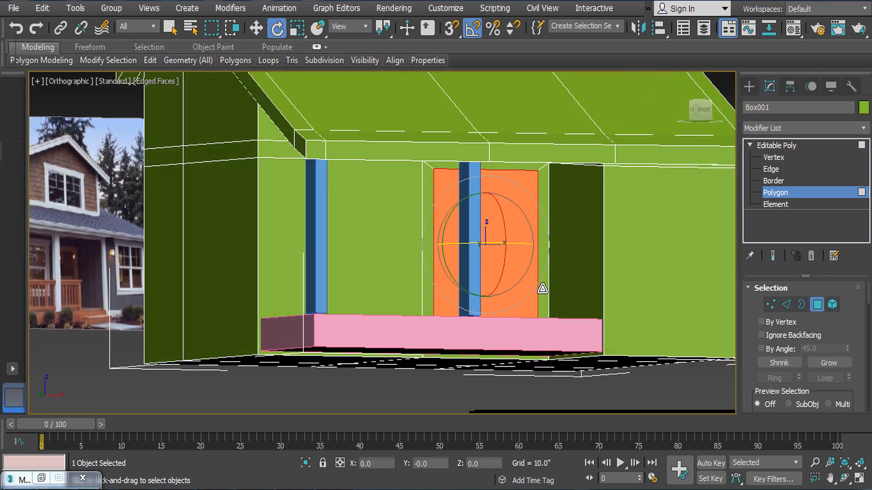
key("w")
right_click(542, 221)
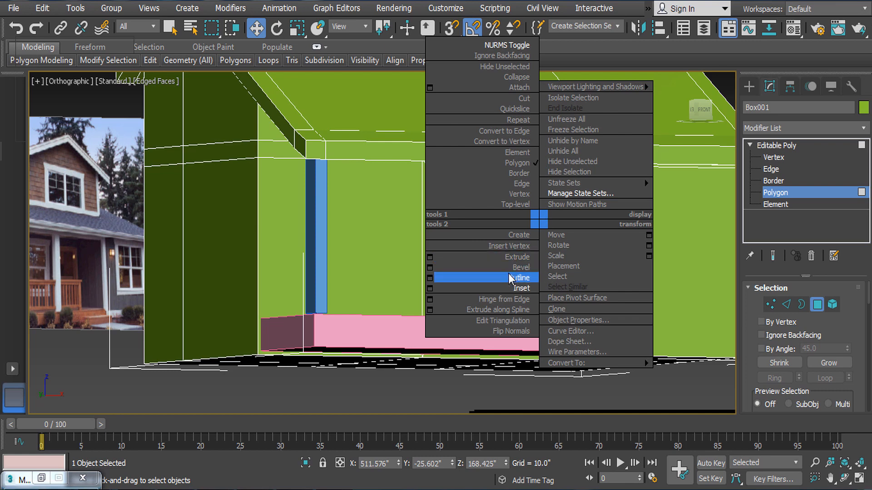
left_click(430, 257)
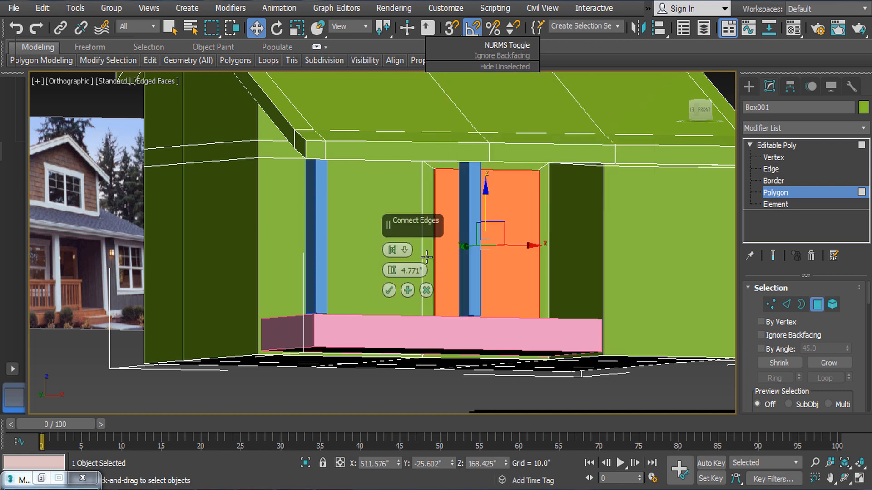
left_click(394, 288)
middle_click_drag(481, 254, 505, 258, "alt")
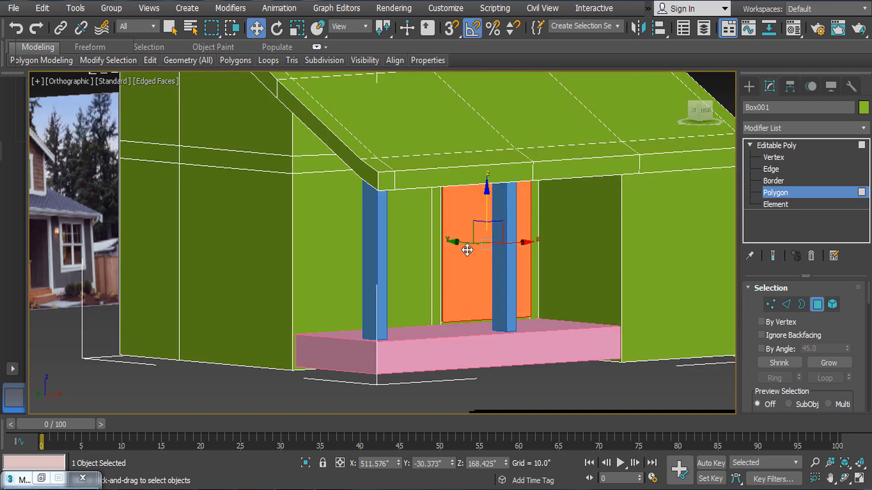
left_click_drag(455, 242, 451, 239)
middle_click_drag(500, 249, 474, 281, "alt")
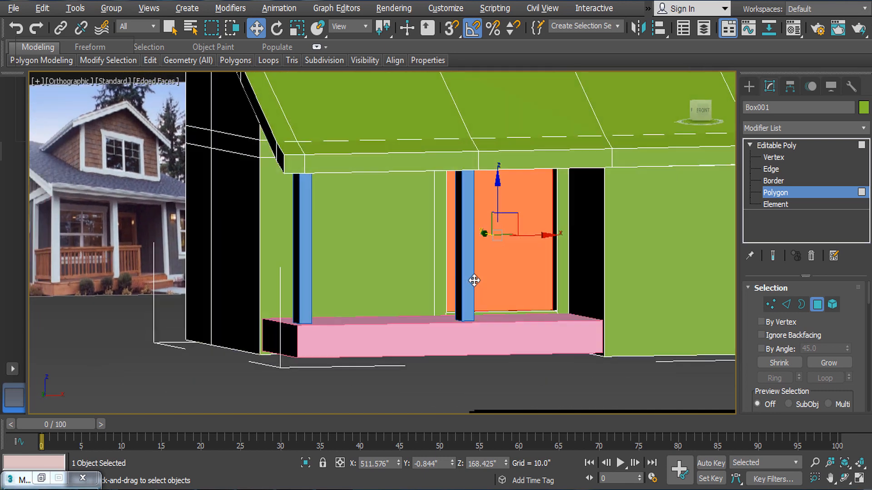
- Select the porch back wall polygon between the corner and middle posts and inset it
middle_click_drag(335, 274, 409, 275)
left_click(474, 244)
middle_click_drag(462, 250, 462, 248, "alt")
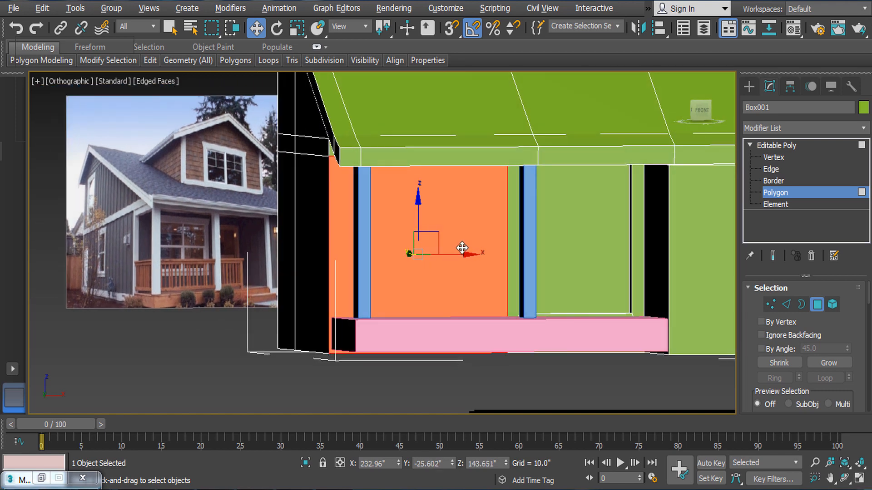
scroll(167, 271, "up", 3)
scroll(350, 233, "down", 2)
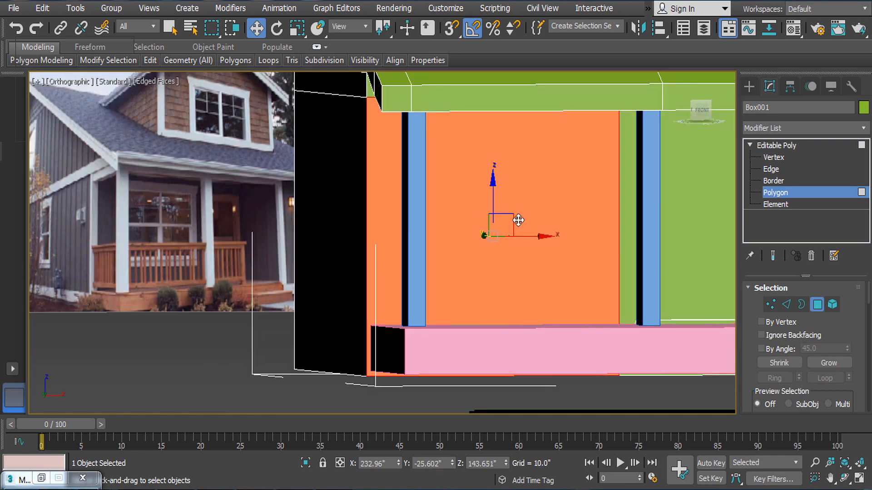
middle_click_drag(403, 205, 517, 219, "alt")
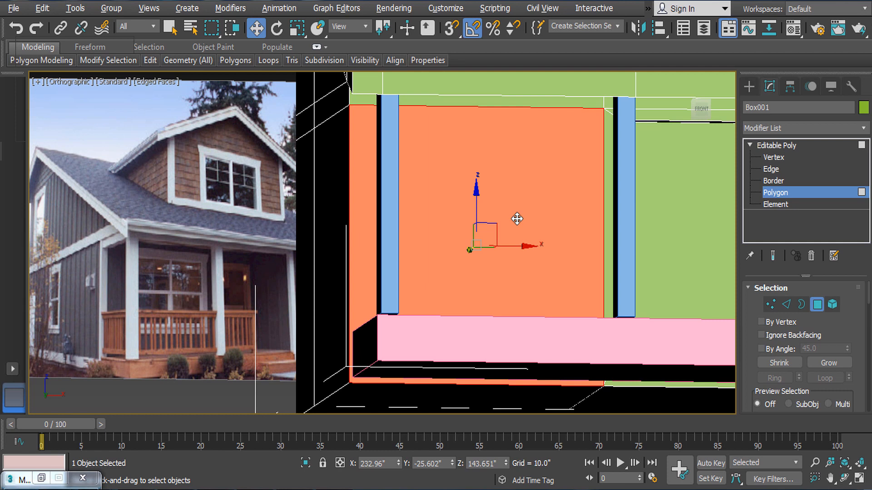
right_click(559, 173)
left_click(536, 229)
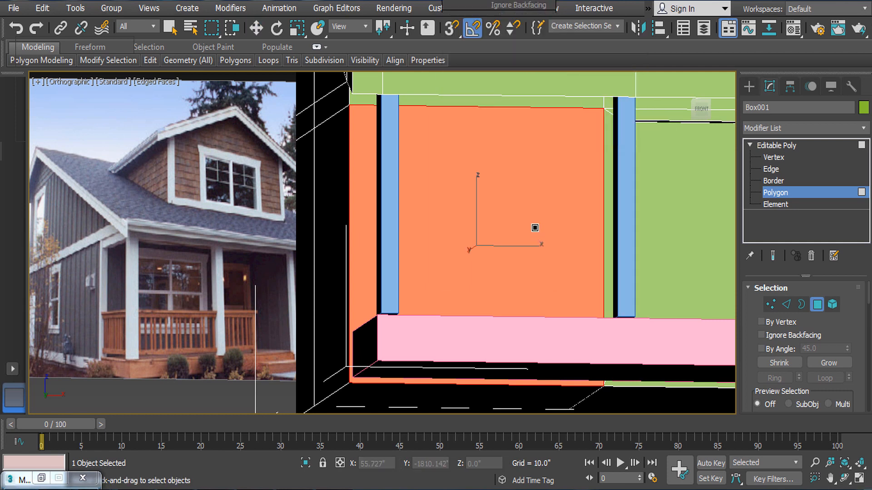
mouse_move(535, 228)
left_mouse_down()
mouse_move(524, 218)
mouse_move(530, 225)
left_mouse_up()
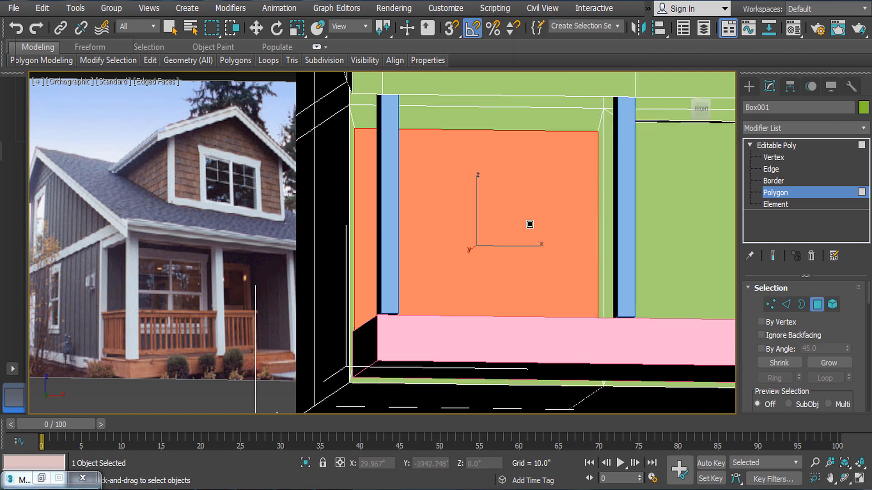
- Scale the inset back wall polygon along Z to adjust its height and to 87% along X
key("r")
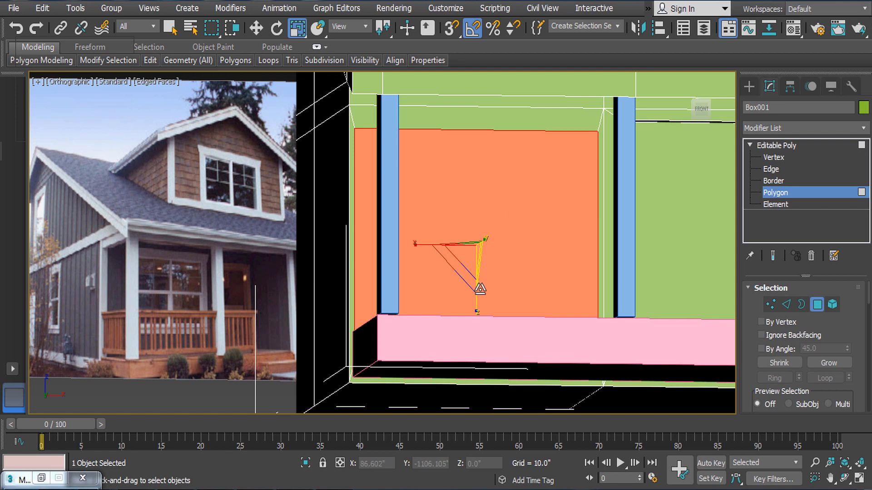
left_click_drag(479, 311, 479, 314)
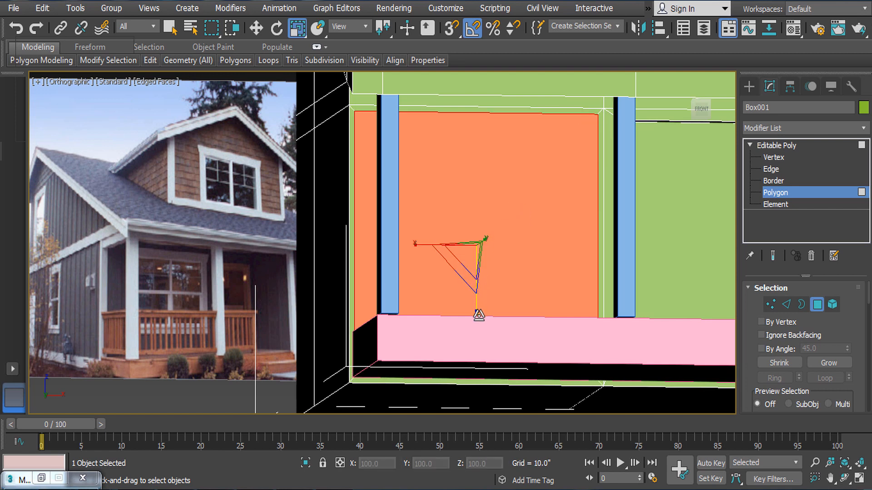
left_click_drag(413, 248, 419, 247)
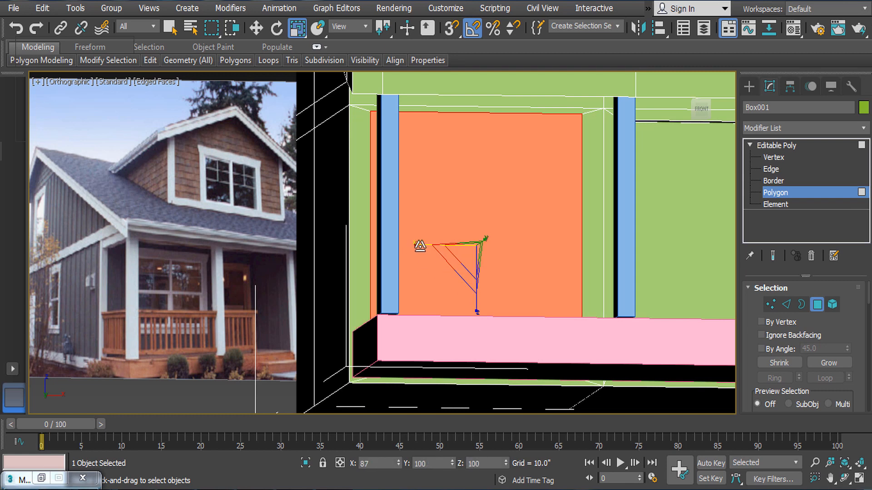
left_click_drag(474, 305, 477, 306)
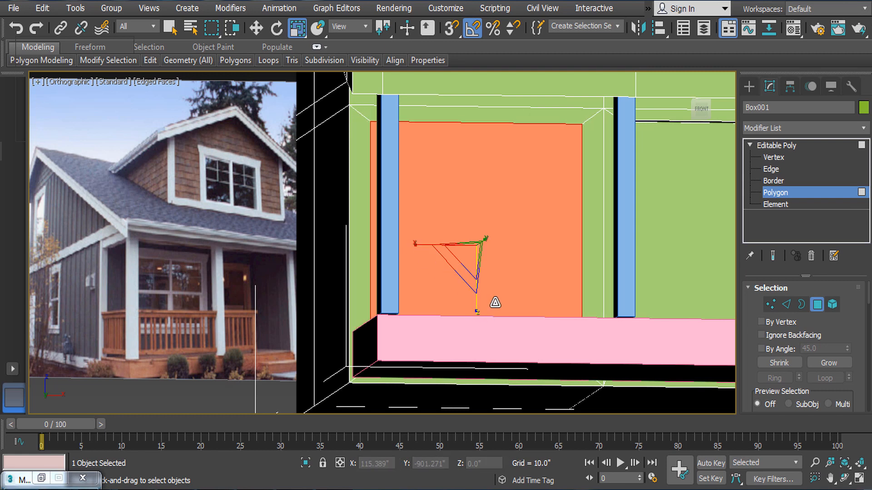
- Select the ridge, rear eave and mid-slope roof vertices from the side and raise them about 84 inches along Z
scroll(495, 303, "down", 2)
middle_click_drag(496, 304, 625, 321, "alt")
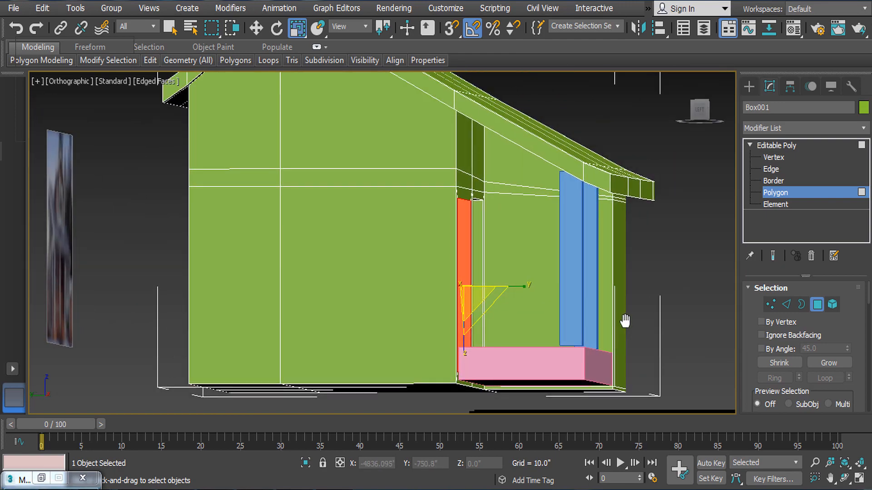
scroll(626, 321, "down", 2)
key("e")
key("w")
scroll(631, 306, "up", 1)
left_click(783, 155)
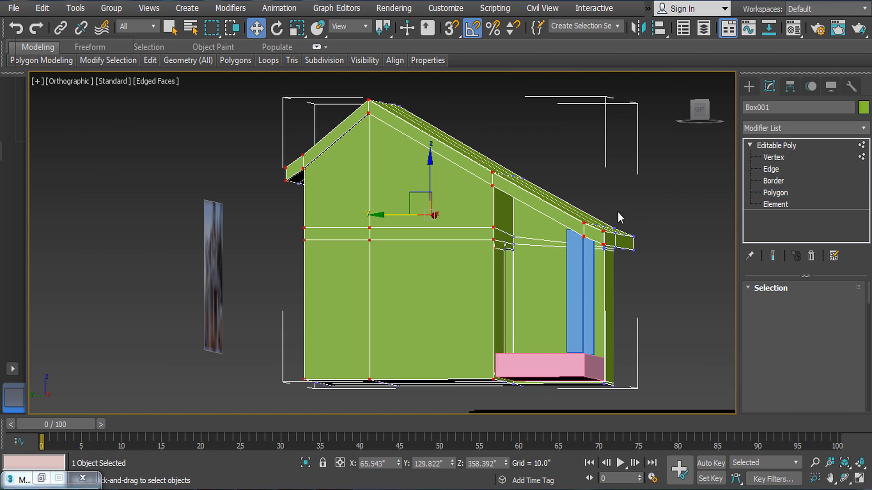
scroll(611, 221, "down", 2)
middle_click_drag(534, 211, 470, 170, "alt")
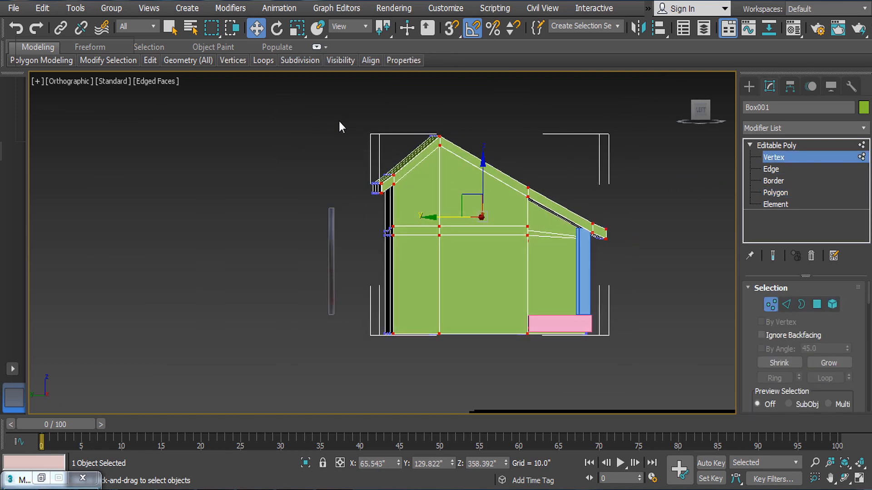
left_click_drag(556, 204, 555, 204)
key("e")
key("w")
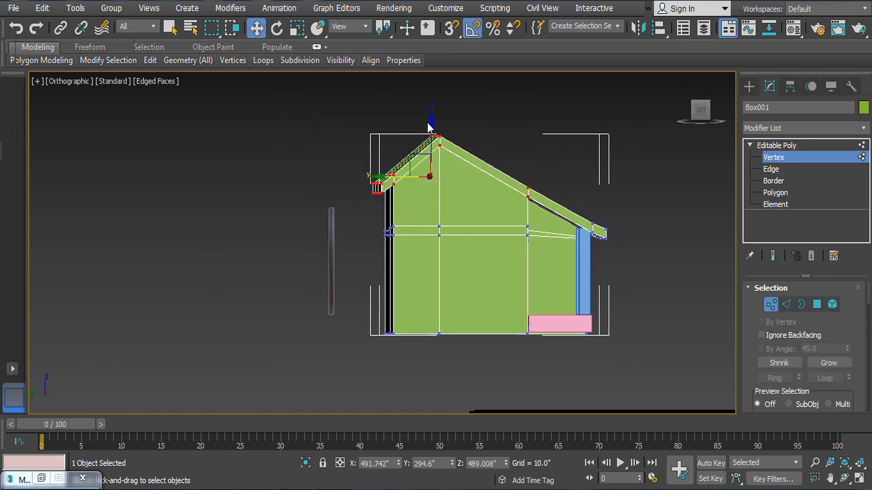
left_click_drag(432, 127, 432, 102)
- Select the vertices at the front eave above the porch posts
scroll(530, 178, "up", 3)
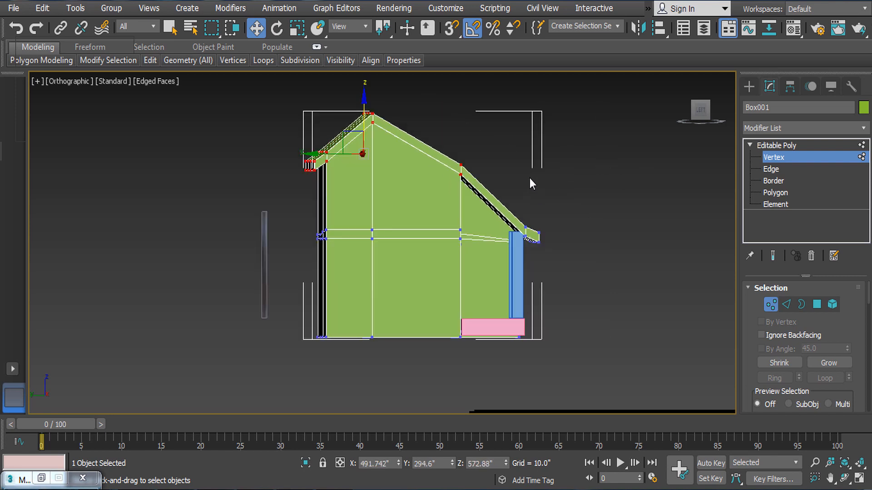
left_click_drag(494, 182, 563, 289)
key("e")
key("w")
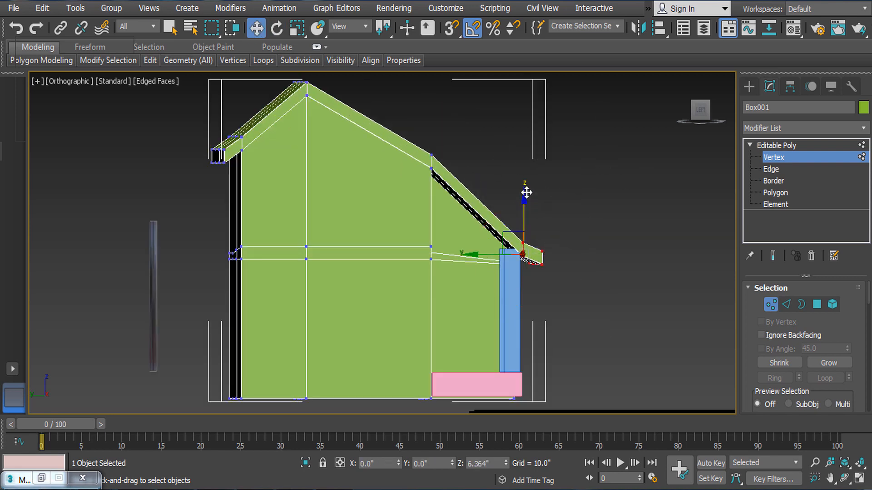
- Try to raise the selected front eave vertices along Z
left_click_drag(527, 192, 528, 177)
scroll(547, 248, "up", 4)
key("ctrl+z")
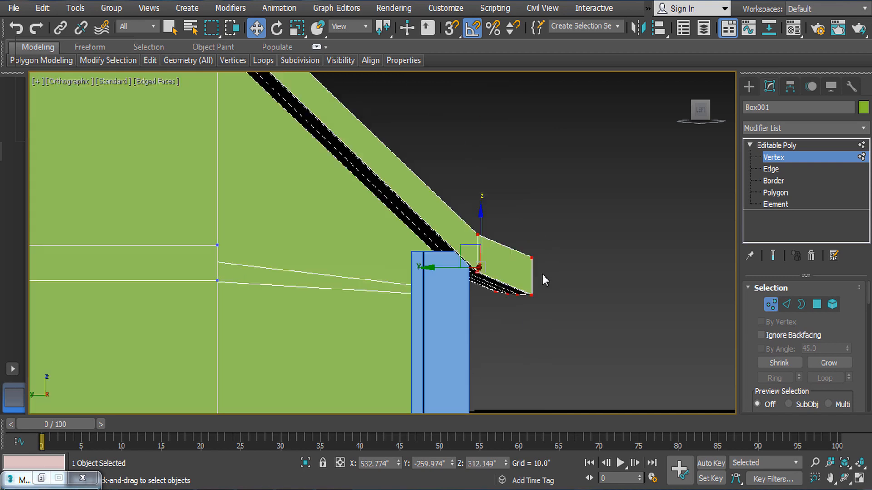
- Show the front eave in the Left view with wireframe display
mouse_move(489, 285)
middle_mouse_down("alt")
mouse_move(480, 279)
mouse_move(492, 286)
middle_mouse_up("alt")
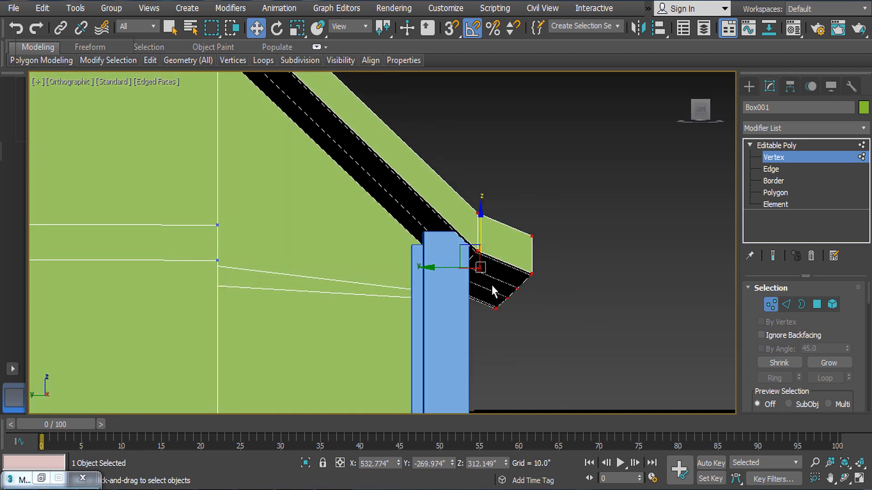
key("l")
scroll(493, 290, "up", 5)
key("F3")
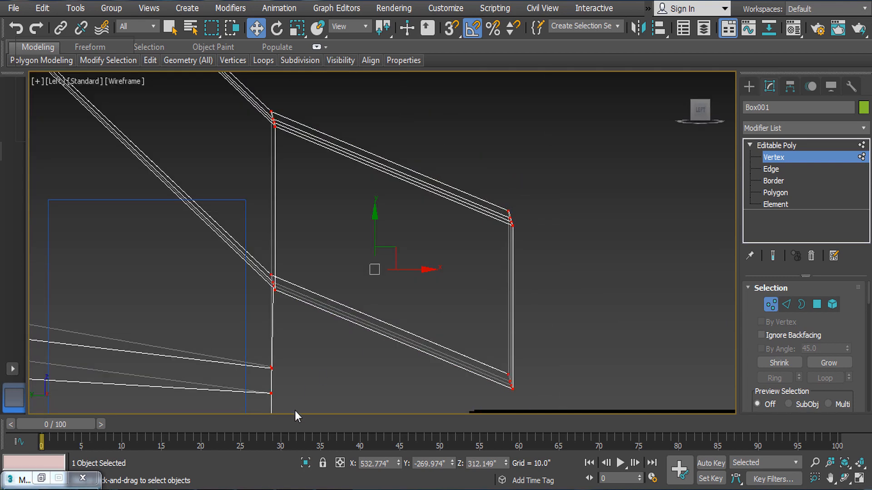
- Try to raise the front eave and wall-top vertices together in the Left view
scroll(347, 302, "down", 5)
left_click_drag(355, 243, 366, 212)
key("ctrl+z")
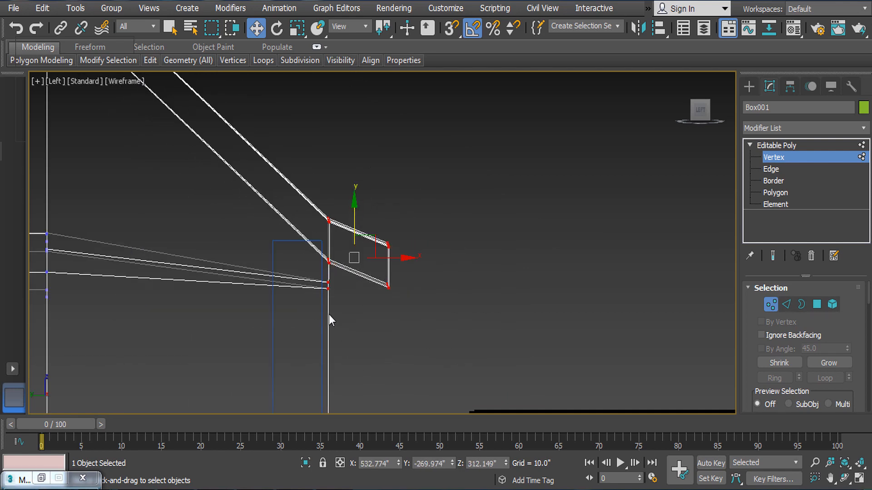
- Exclude the front wall vertices from the selection and raise the front eave vertices in line with the upper roof slope
left_click_drag(358, 333, 305, 282, "alt")
scroll(384, 227, "down", 5)
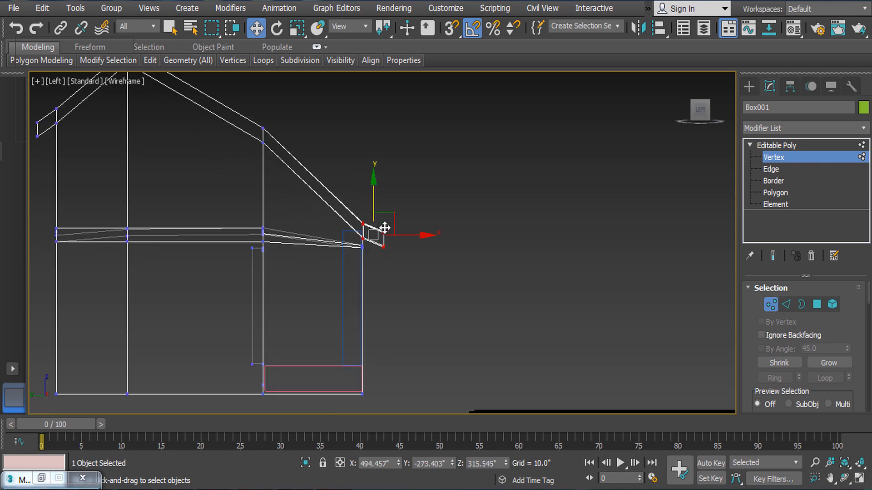
scroll(385, 228, "up", 3)
left_click_drag(386, 210, 387, 158)
left_click(424, 178)
scroll(427, 197, "down", 4)
middle_click_drag(426, 202, 460, 211)
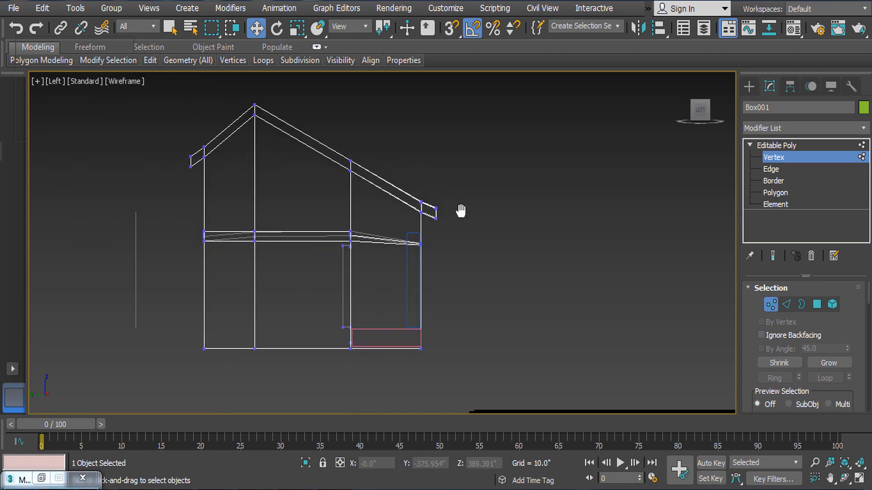
- Restore the shaded display, leave vertex editing and examine the porch in the reference photo
key("F3")
middle_click_drag(447, 247, 509, 283, "alt")
left_click(775, 148)
middle_click_drag(364, 238, 399, 262, "alt")
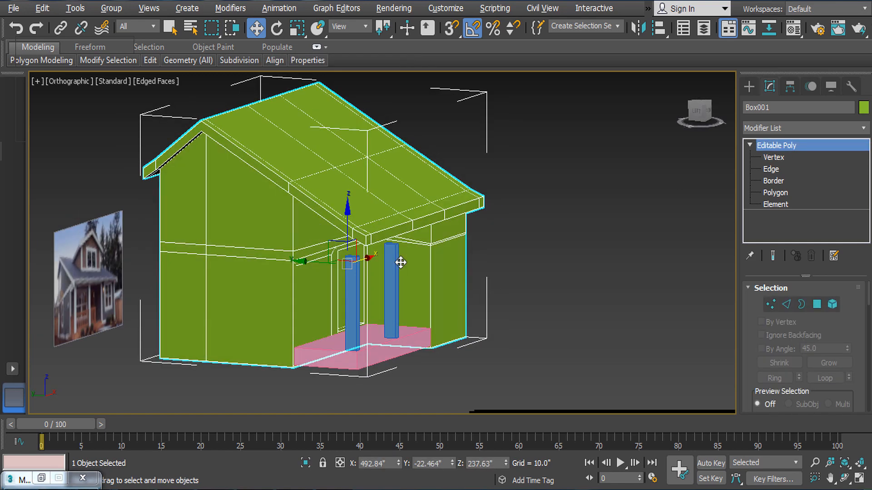
middle_click_drag(291, 262, 426, 222)
scroll(236, 273, "up", 4)
scroll(246, 282, "up", 3)
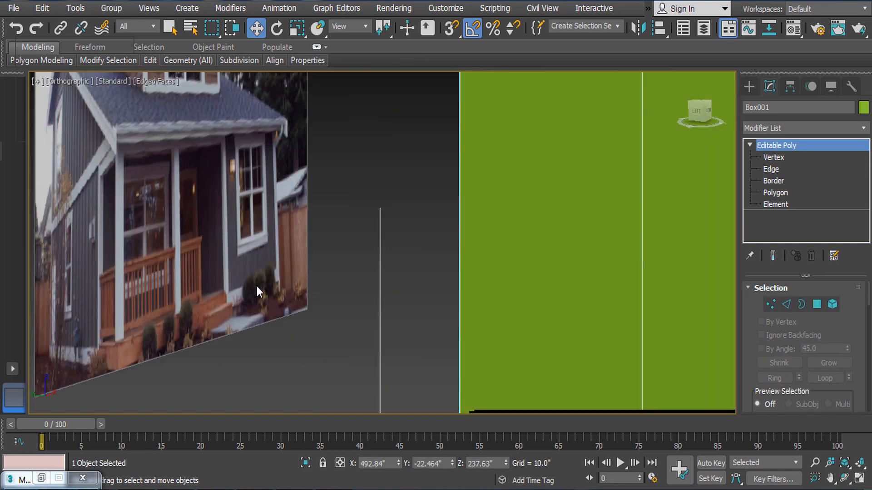
- Select the inset wall polygon behind the corner porch post, reduce its height and raise its bottom edge well above the porch base
scroll(272, 285, "down", 5)
middle_click_drag(582, 283, 516, 270, "alt")
scroll(476, 261, "up", 3)
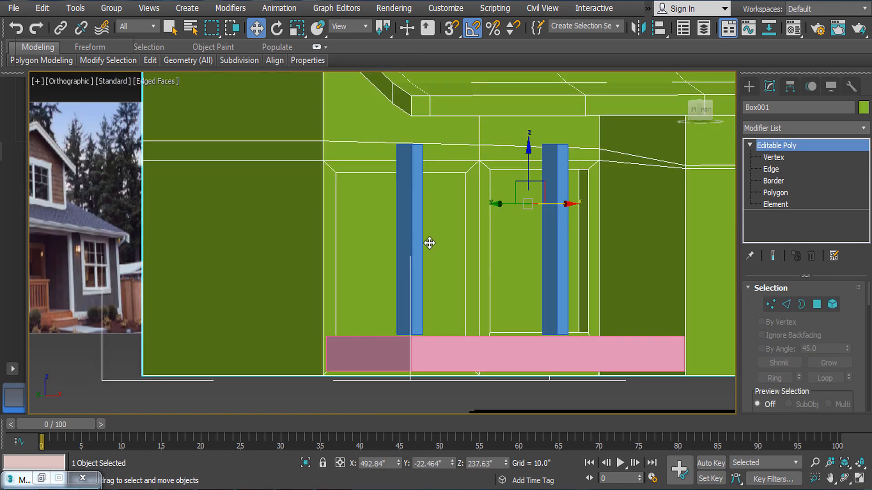
mouse_move(570, 244)
middle_mouse_down("alt")
mouse_move(555, 253)
mouse_move(583, 250)
middle_mouse_up("alt")
left_click(792, 194)
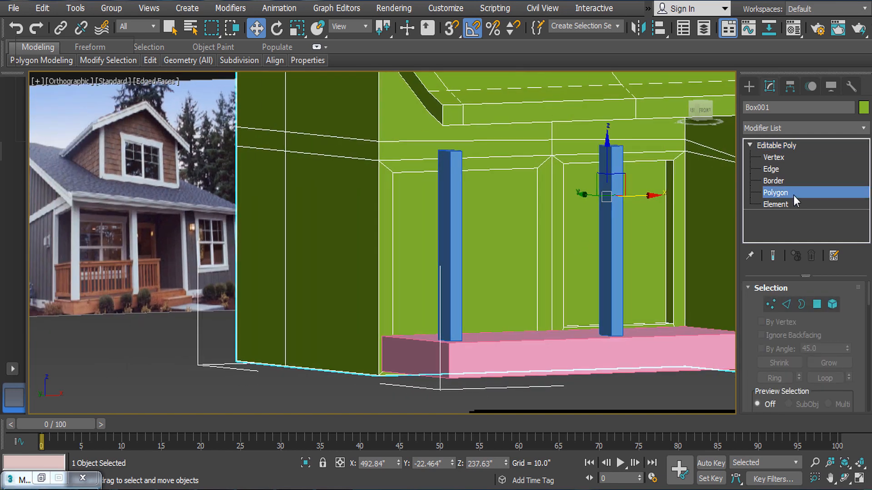
left_click(503, 222)
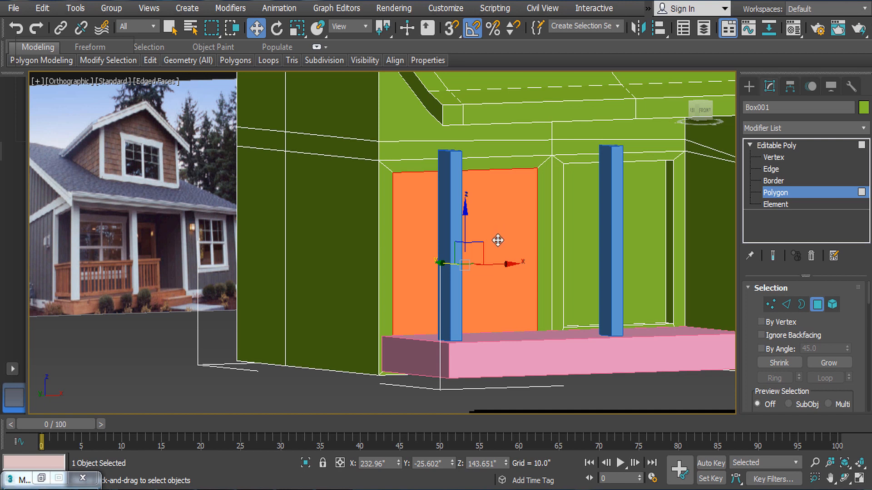
key("r")
left_click_drag(469, 207, 467, 181)
key("w")
key("r")
key("e")
key("w")
key("r")
key("w")
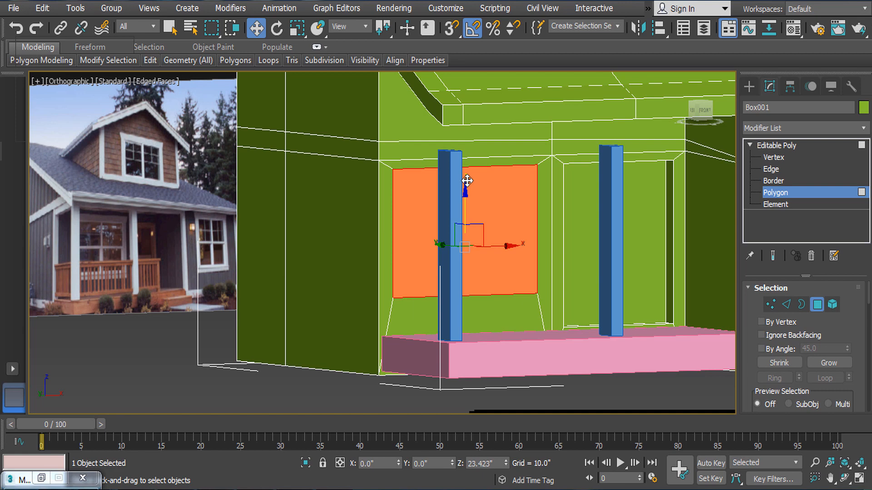
- Fine-tune the window polygon's vertical scale and height so it sits just below the wall-top edge
key("r")
left_click_drag(465, 170, 465, 185)
key("e")
key("w")
middle_click_drag(492, 233, 502, 273, "alt")
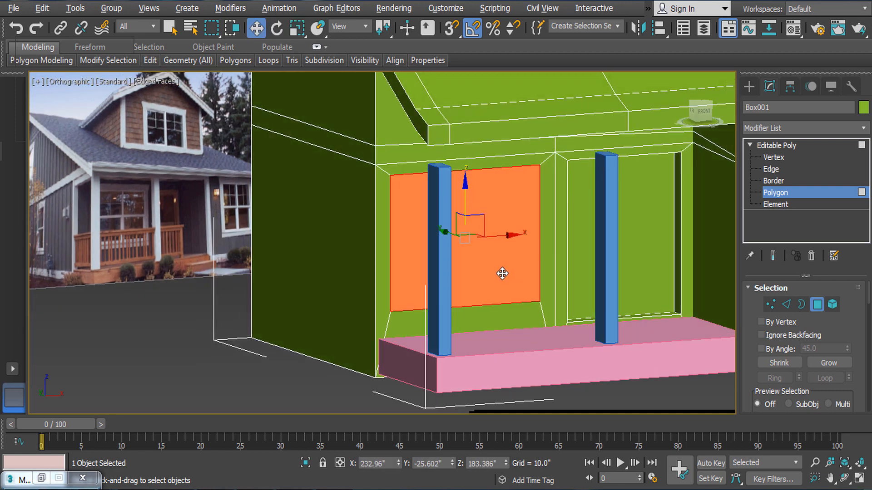
- Deselect the window polygon, check the porch from the side and leave polygon editing
scroll(504, 275, "down", 5)
left_click(552, 365)
scroll(570, 327, "up", 2)
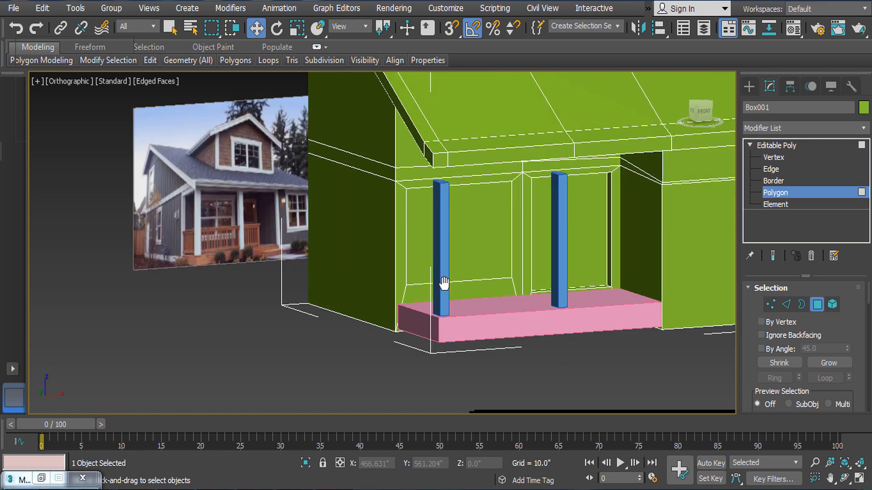
middle_click_drag(443, 283, 447, 346)
middle_click_drag(541, 319, 667, 226)
left_click(776, 145)
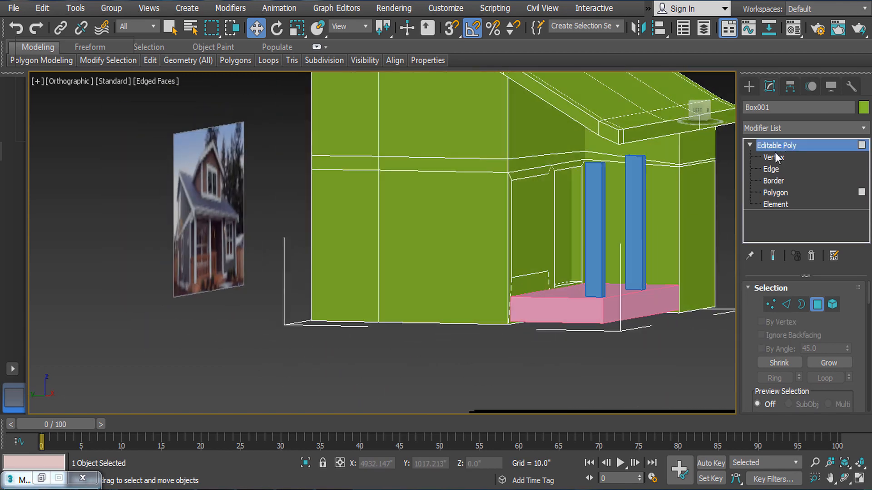